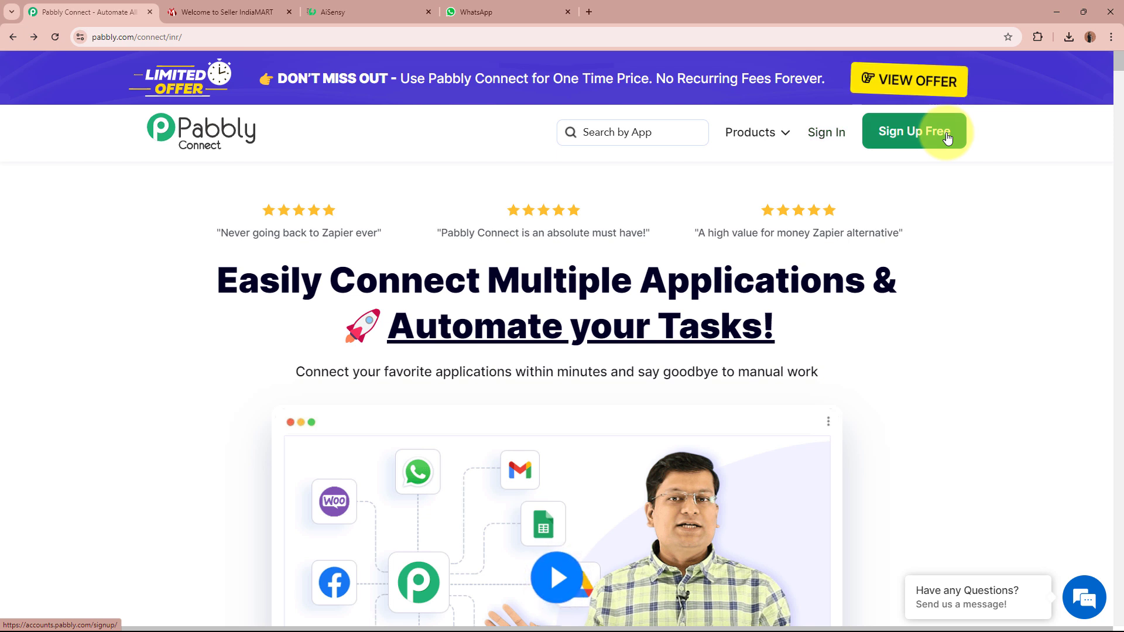
# - Sign in to the existing Pabbly account and open the Pabbly Connect app
pyautogui.click(820, 133)
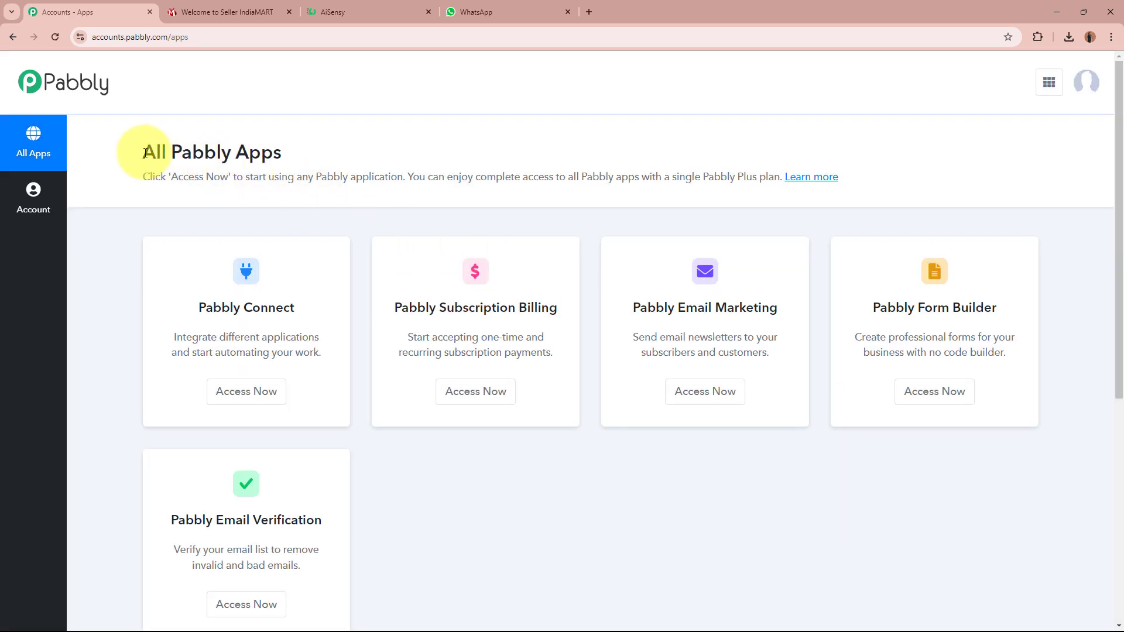
pyautogui.moveTo(146, 155); pyautogui.dragTo(321, 161)
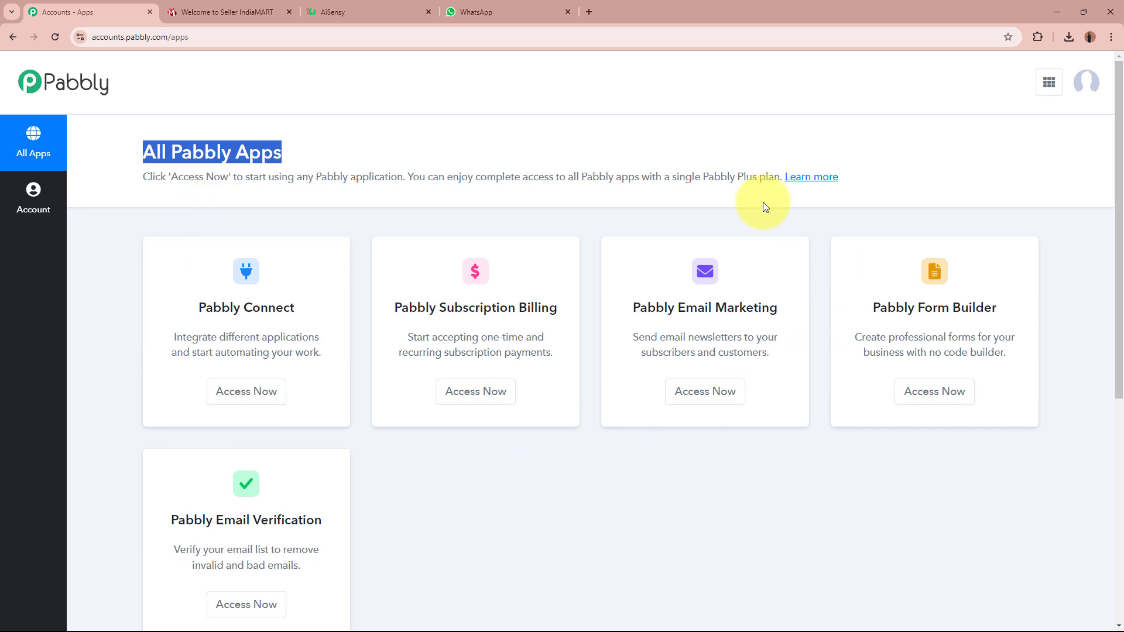
pyautogui.click(512, 171)
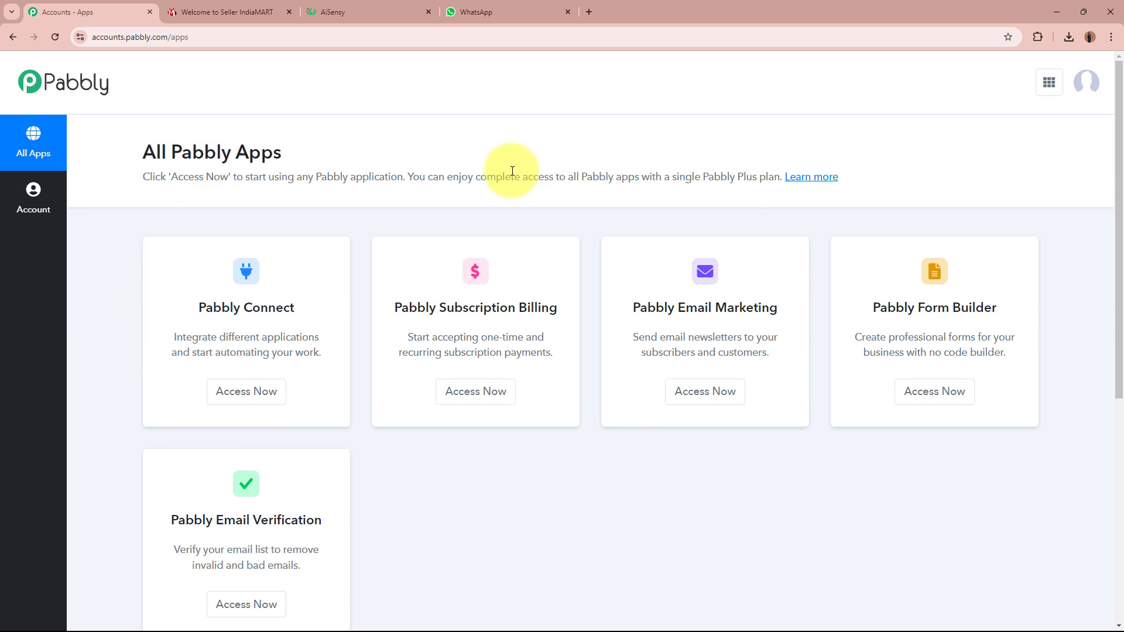
pyautogui.moveTo(196, 302); pyautogui.dragTo(360, 303)
pyautogui.click(320, 303)
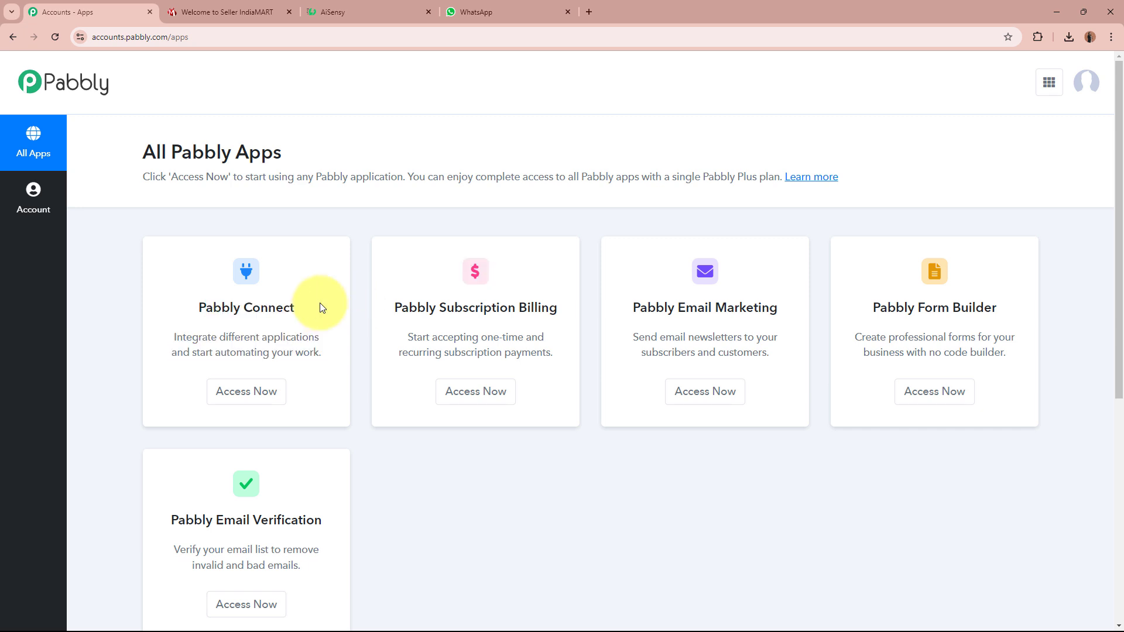
pyautogui.click(253, 392)
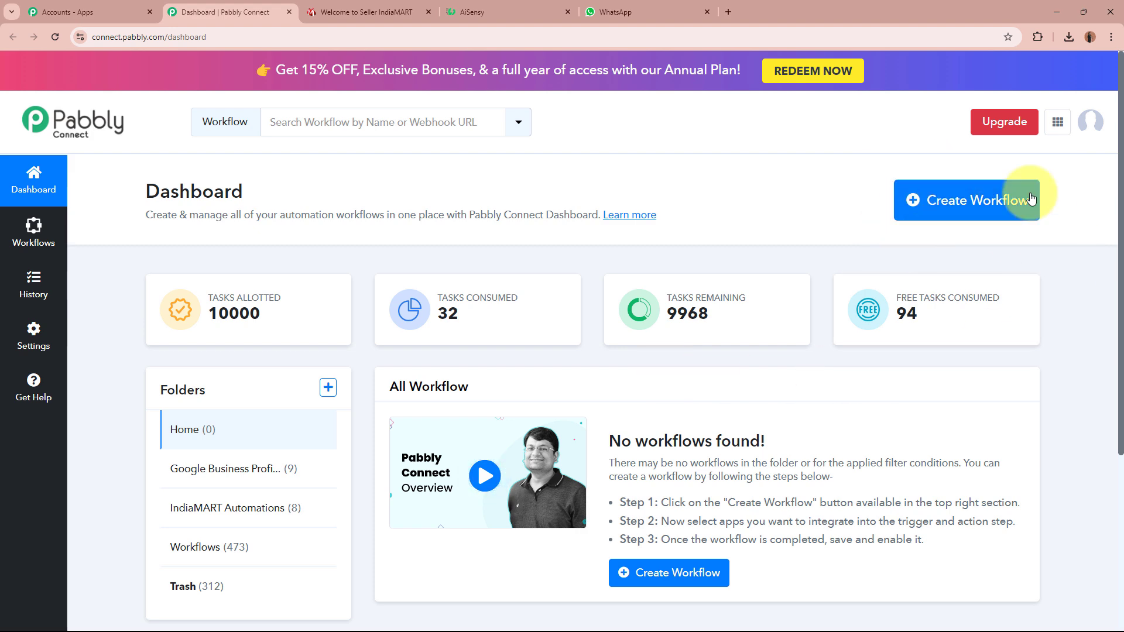
# - Start a new workflow named "Send Automated WhatsApp Message for Industrial Machinery and Engineering Solutions IndiaMART Enquiries"
pyautogui.click(977, 203)
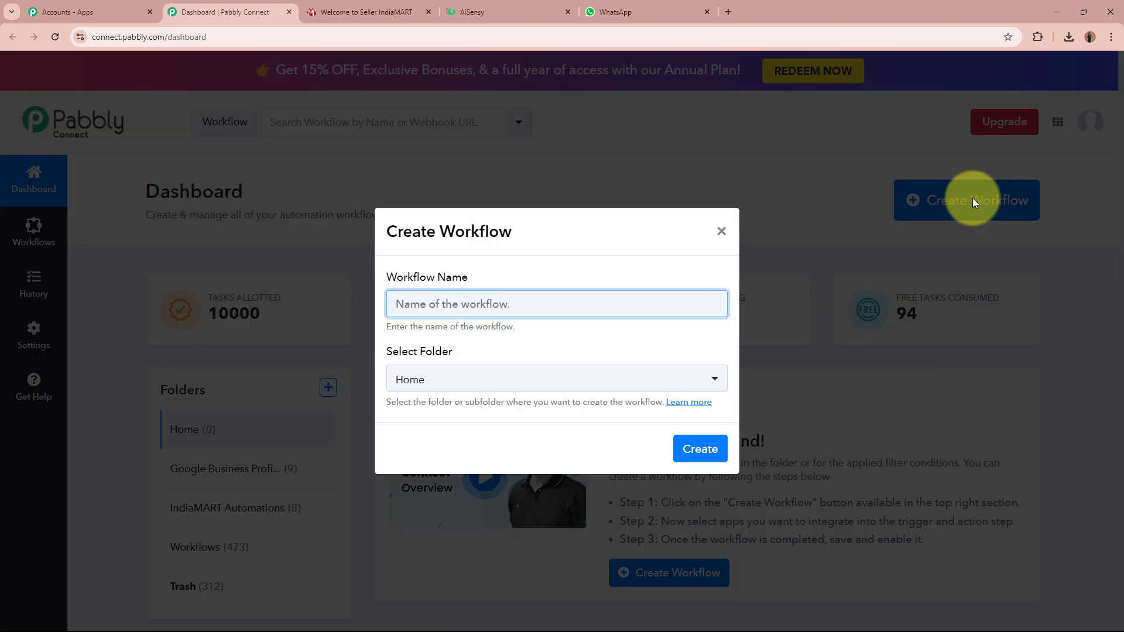
pyautogui.moveTo(376, 275); pyautogui.dragTo(539, 281)
pyautogui.click(541, 281)
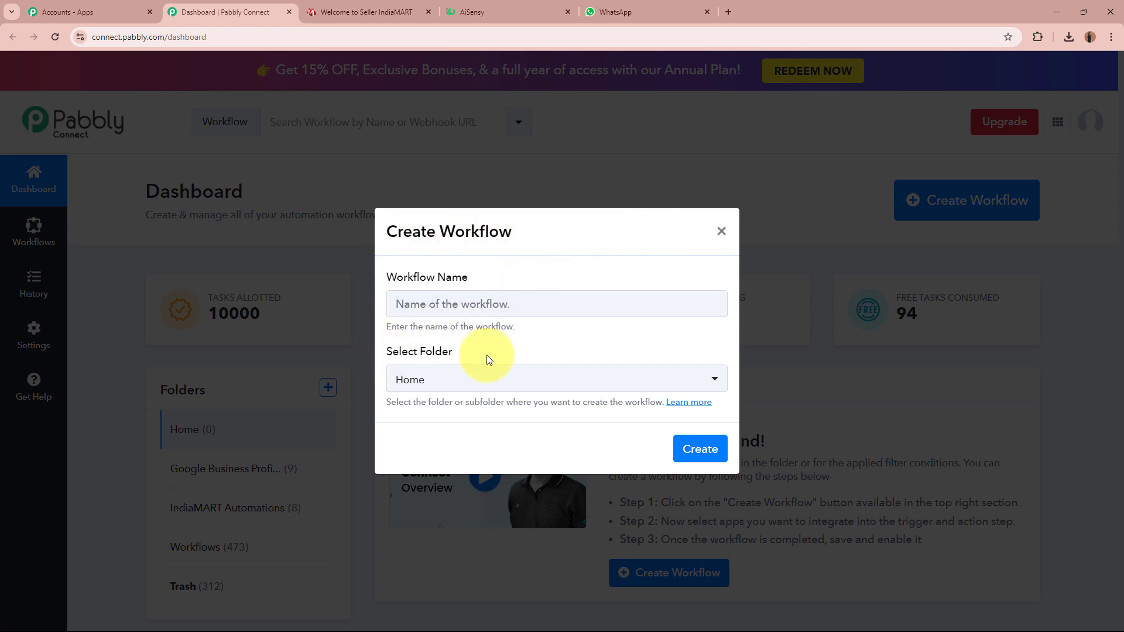
pyautogui.click(546, 302)
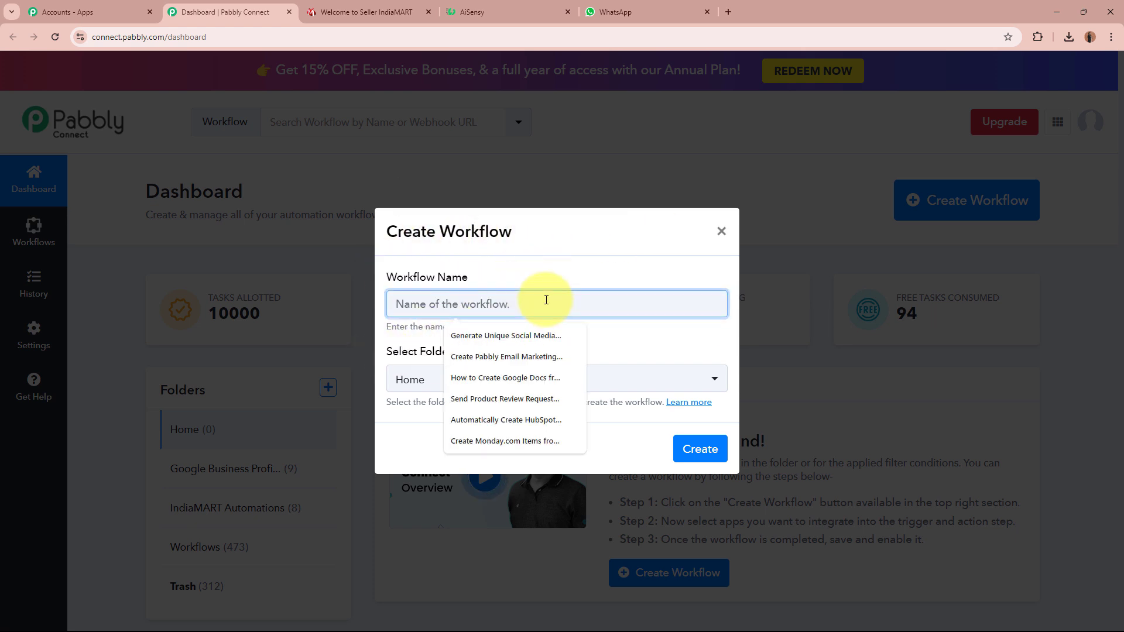
pyautogui.write('Send Automated WhatsApp Message for Industrial Machinery and Engineering Solution (IndiaMART Enquiries)')
pyautogui.click(514, 332)
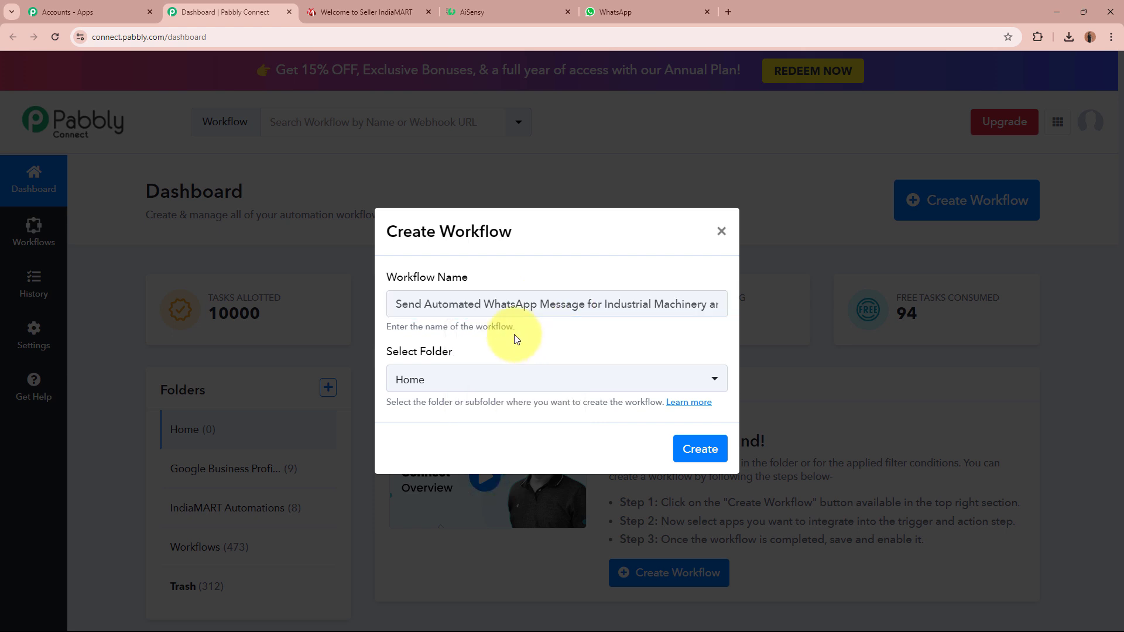
pyautogui.moveTo(398, 304); pyautogui.dragTo(717, 304)
pyautogui.click(625, 338)
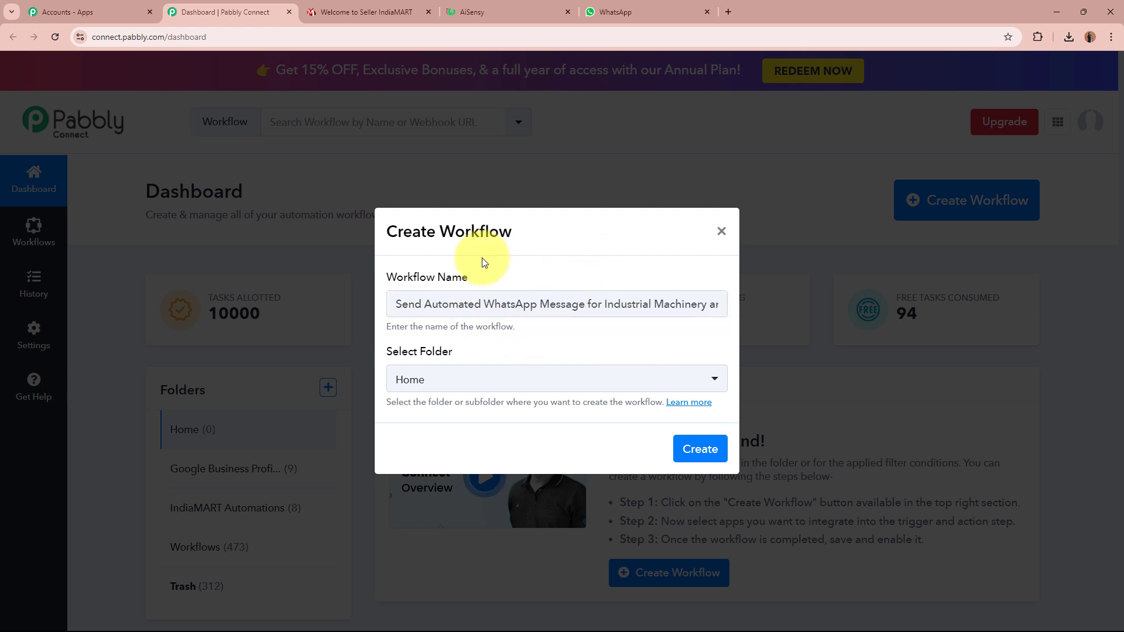
# - Assign the new workflow to the IndiaMART Automations folder and create it
pyautogui.moveTo(386, 356); pyautogui.dragTo(497, 352)
pyautogui.click(497, 352)
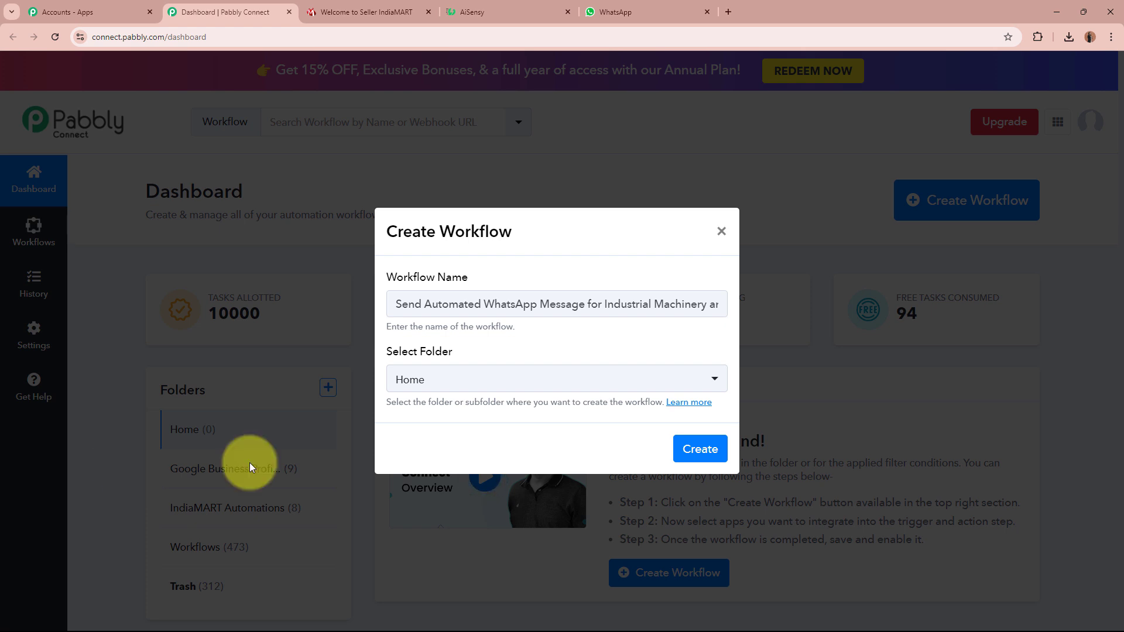
pyautogui.click(468, 388)
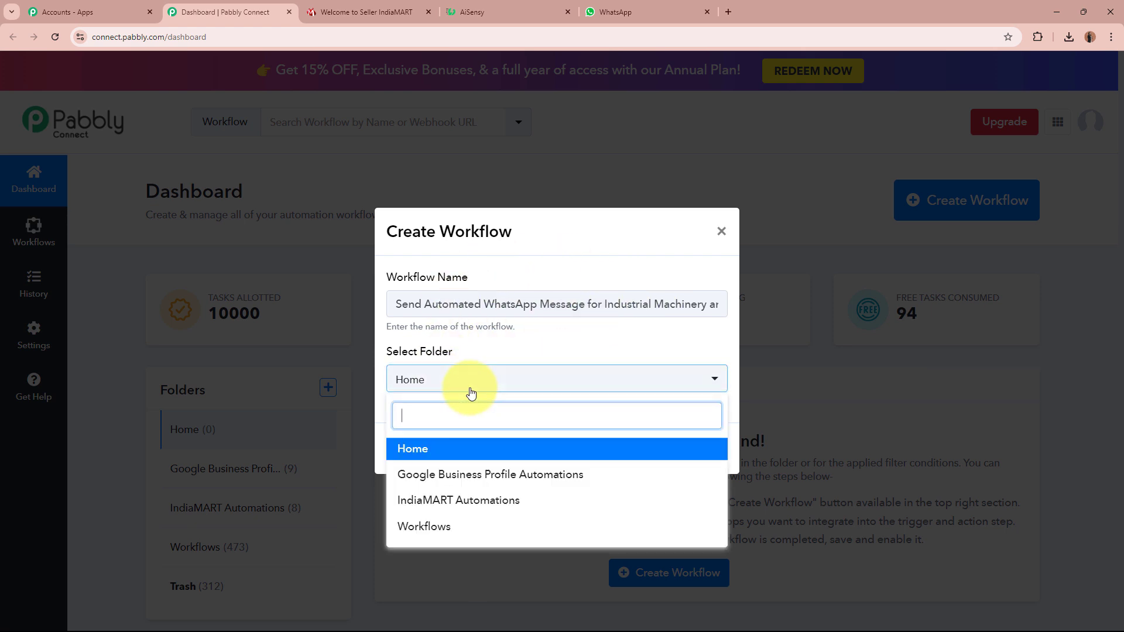
pyautogui.click(507, 504)
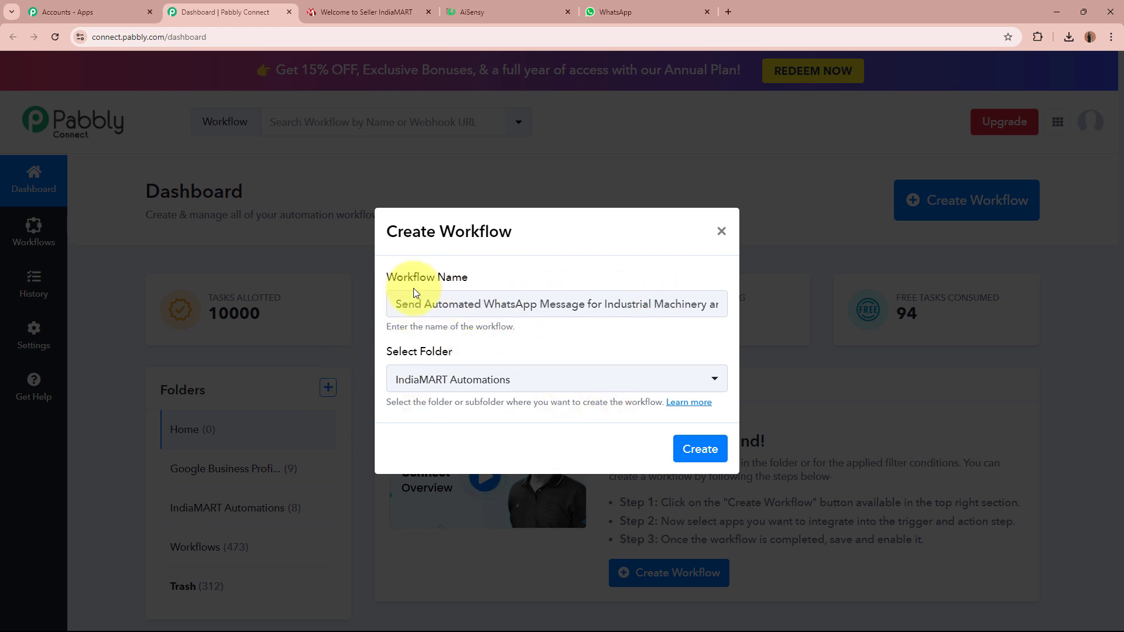
pyautogui.click(709, 450)
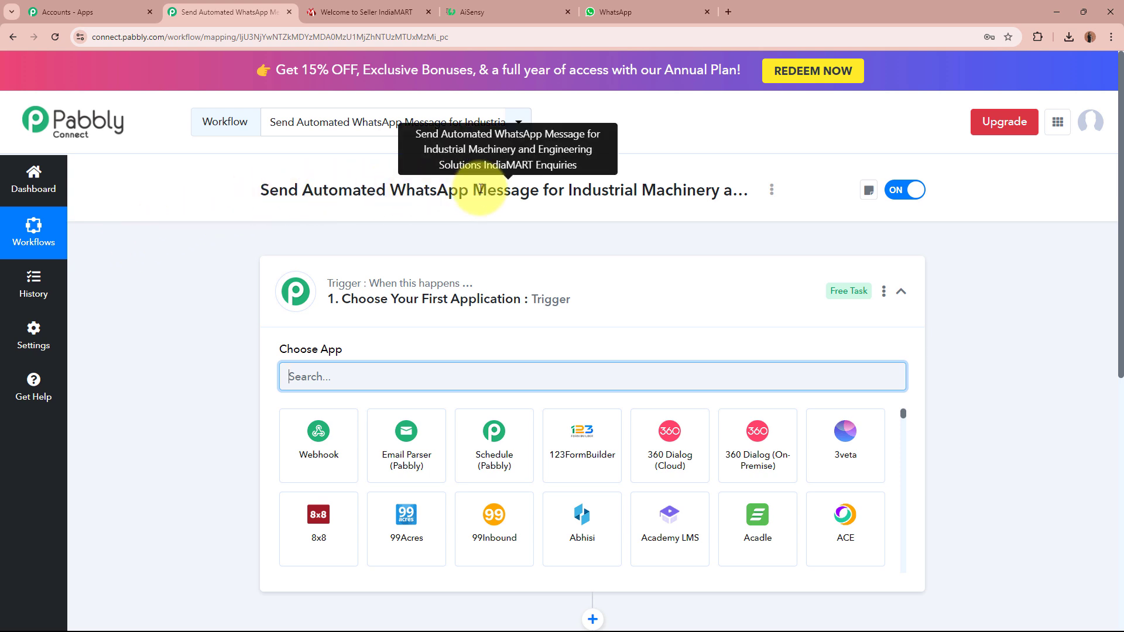
# - Set the workflow's trigger to the IndiaMART app with the New Leads event
pyautogui.click(632, 295)
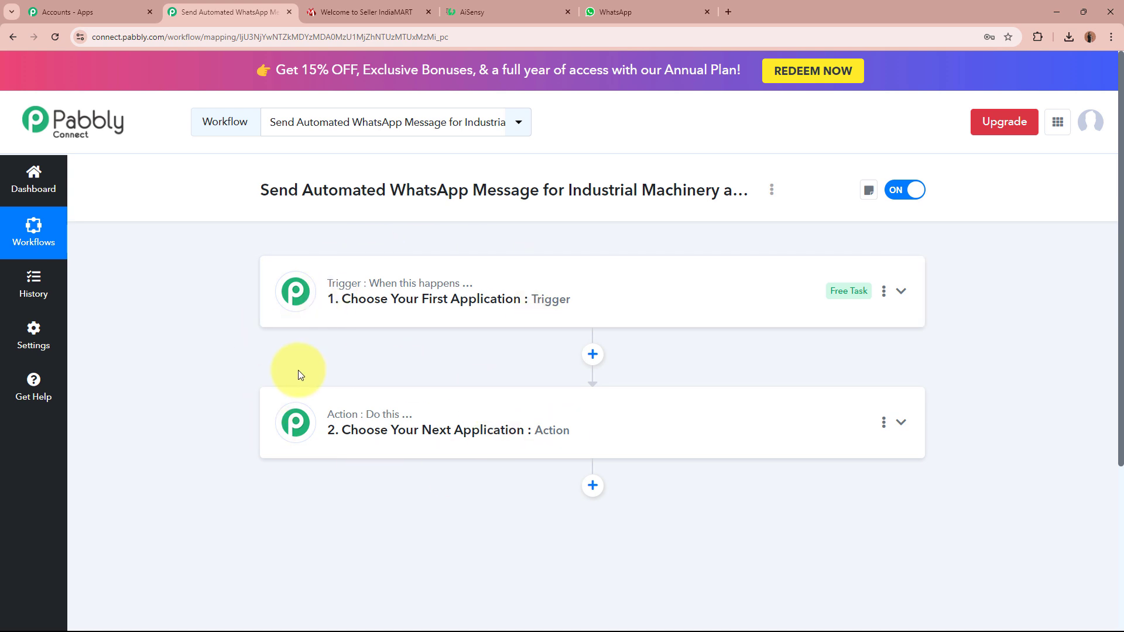
pyautogui.click(767, 288)
pyautogui.click(662, 384)
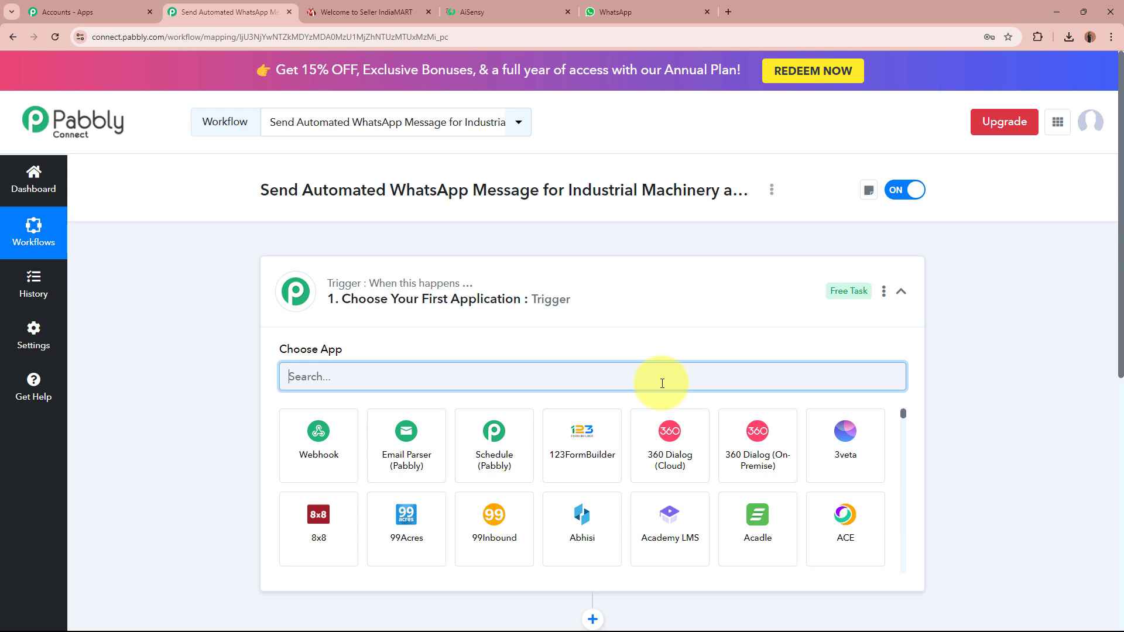
pyautogui.write('India')
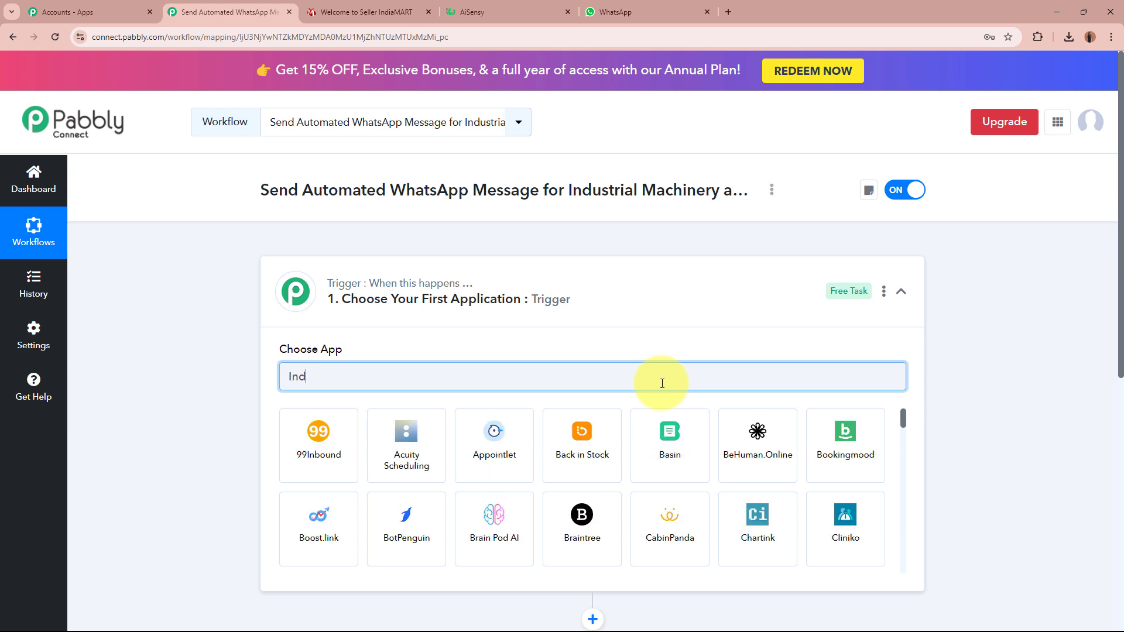
pyautogui.click(298, 475)
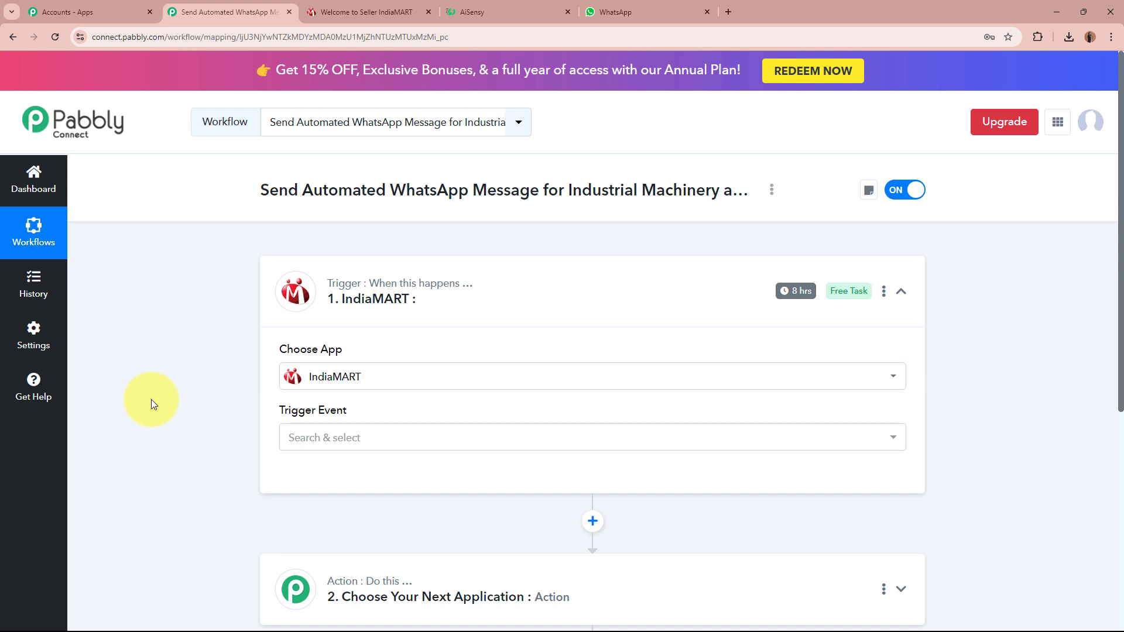
pyautogui.scroll(-2, 151, 400)
pyautogui.click(419, 323)
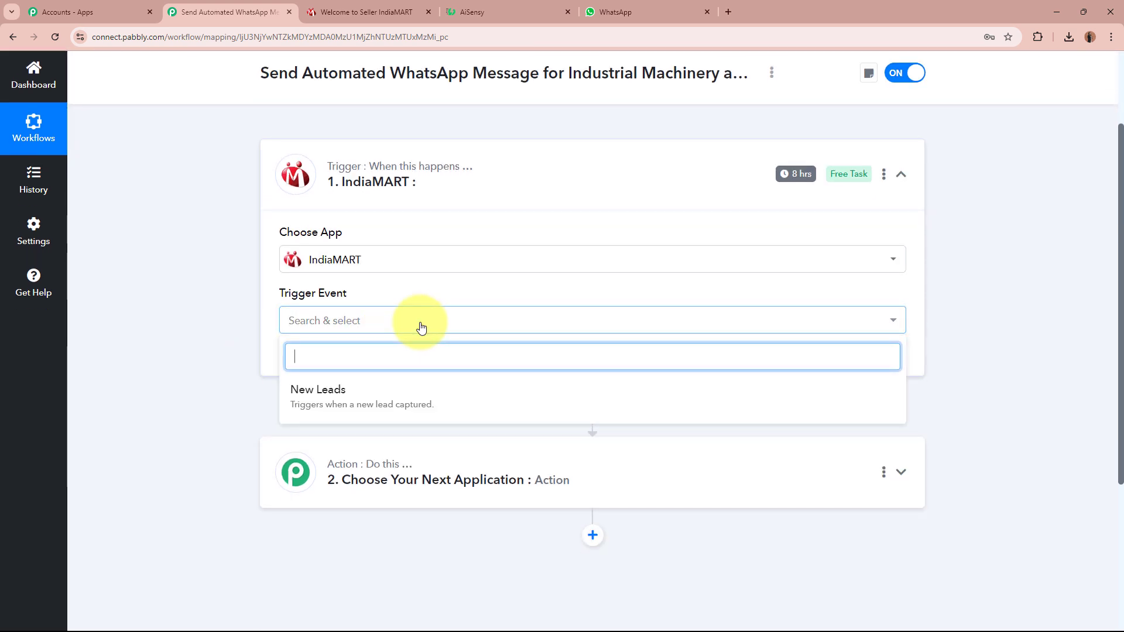
pyautogui.click(409, 404)
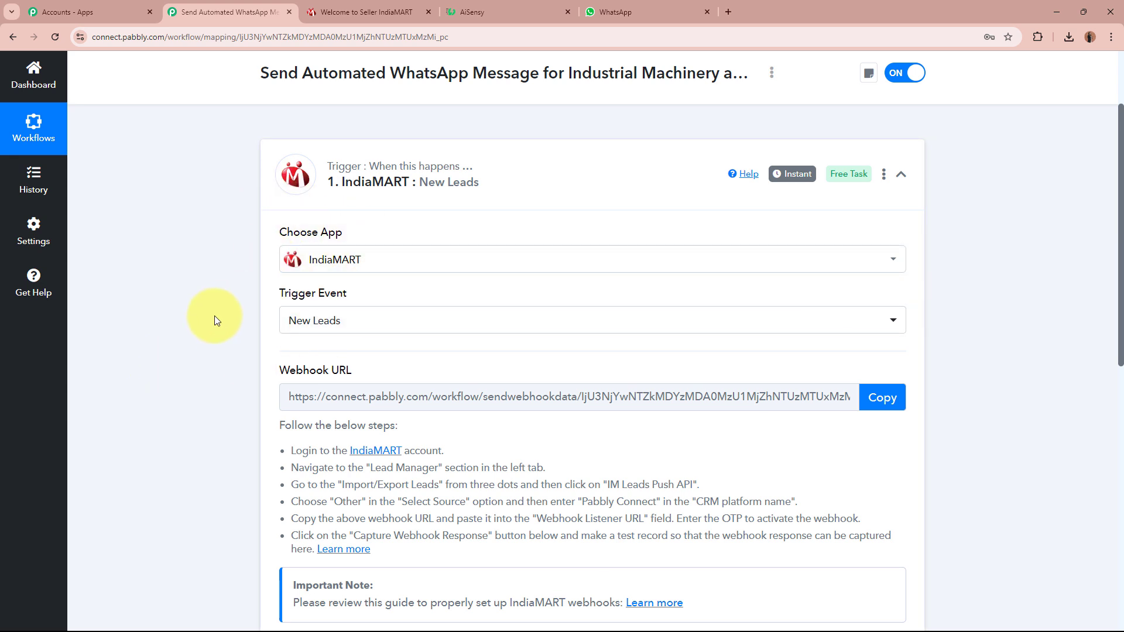
# - Review the IndiaMART setup instructions and copy the trigger's webhook URL
pyautogui.scroll(-3, 216, 320)
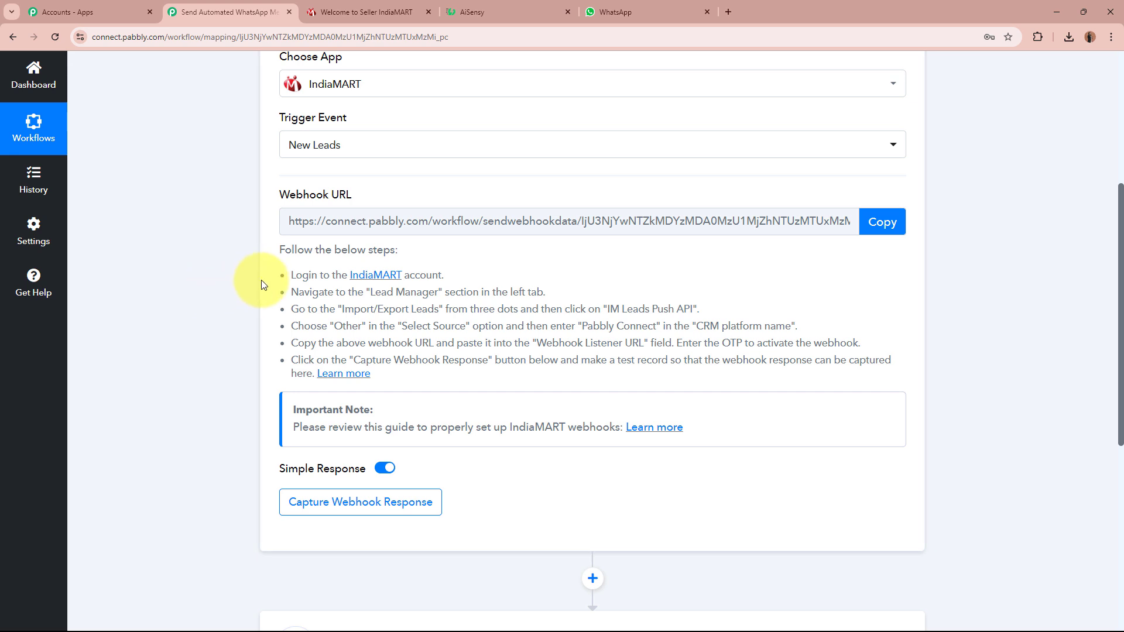
pyautogui.moveTo(283, 249); pyautogui.dragTo(363, 359)
pyautogui.click(339, 343)
pyautogui.click(881, 222)
pyautogui.scroll(5, 1053, 290)
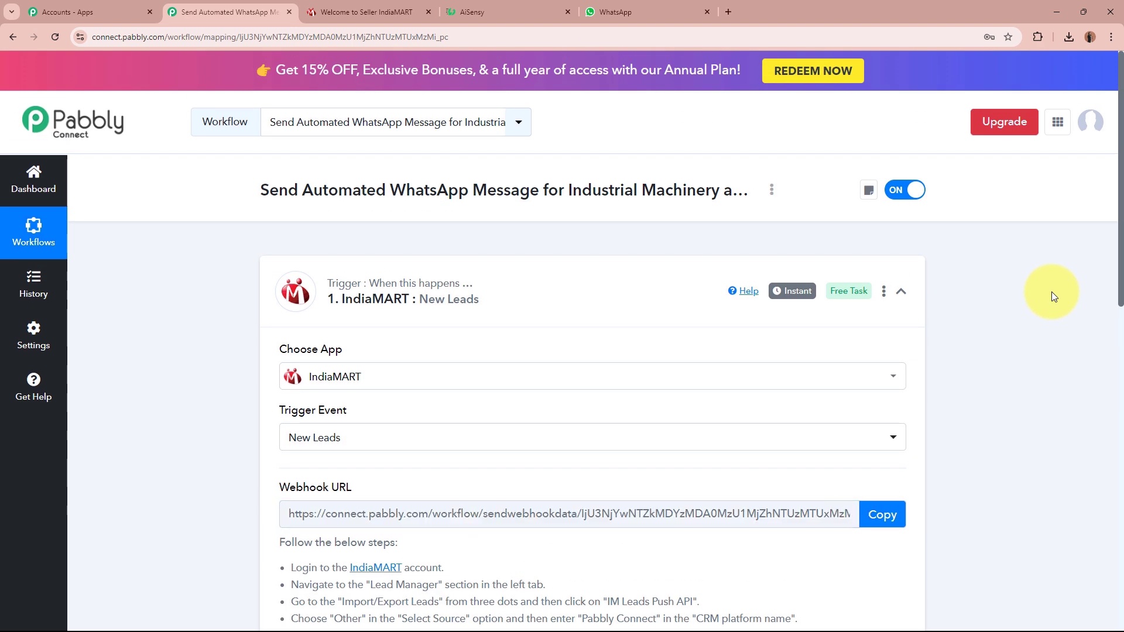
# - Switch to the IndiaMART seller account and open the Lead Manager's Push API integration page
pyautogui.click(374, 11)
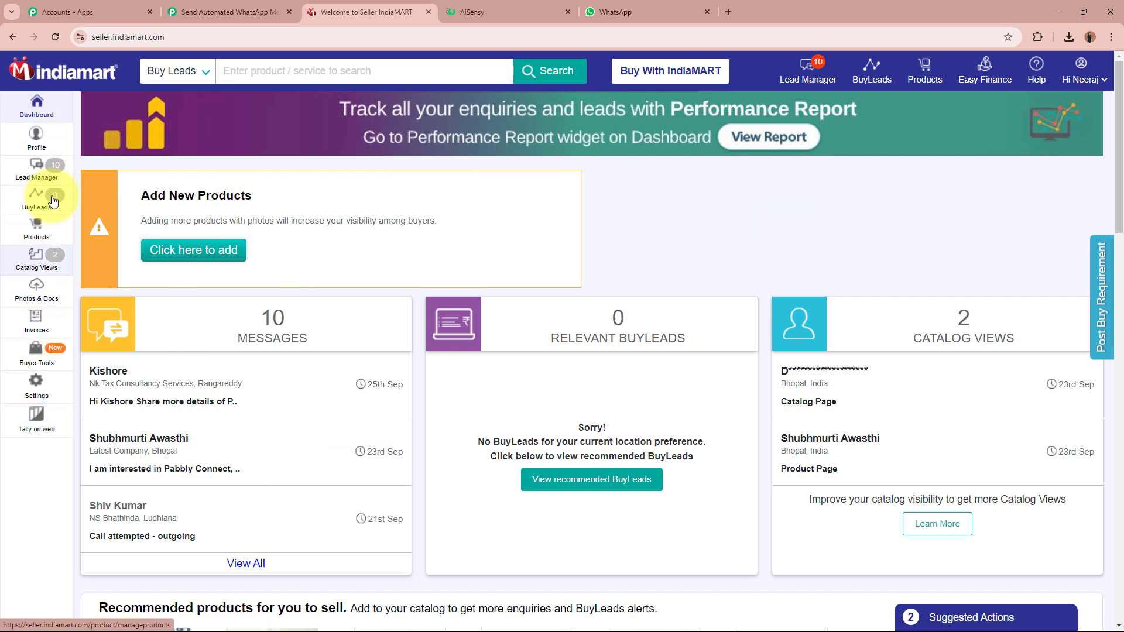
pyautogui.click(42, 174)
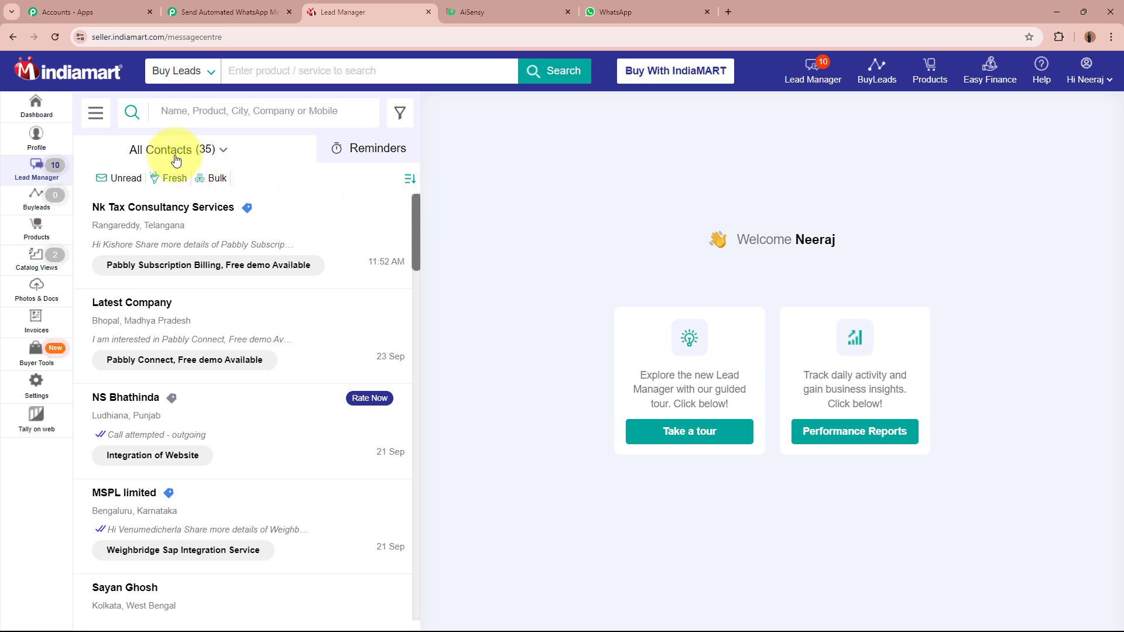
pyautogui.click(97, 113)
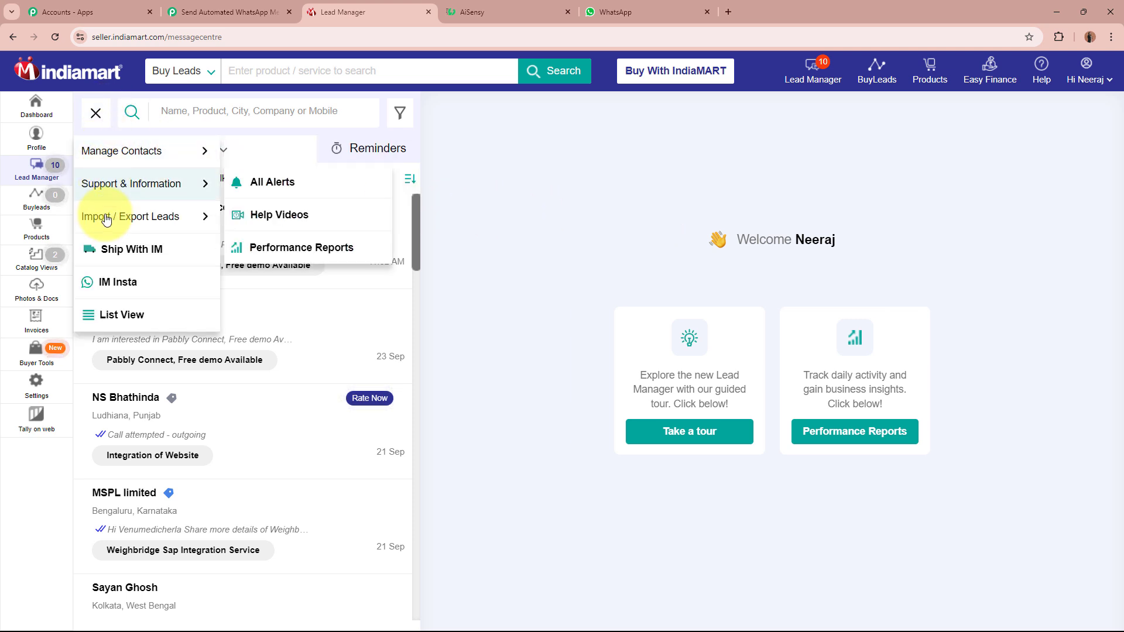
pyautogui.moveTo(105, 222)
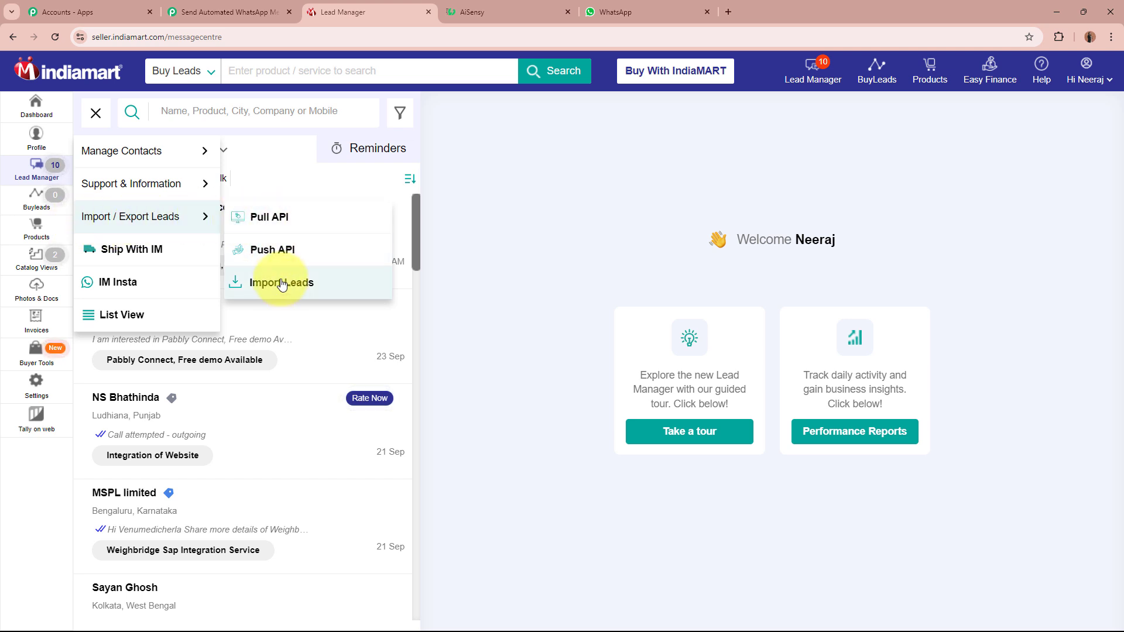
pyautogui.click(322, 255)
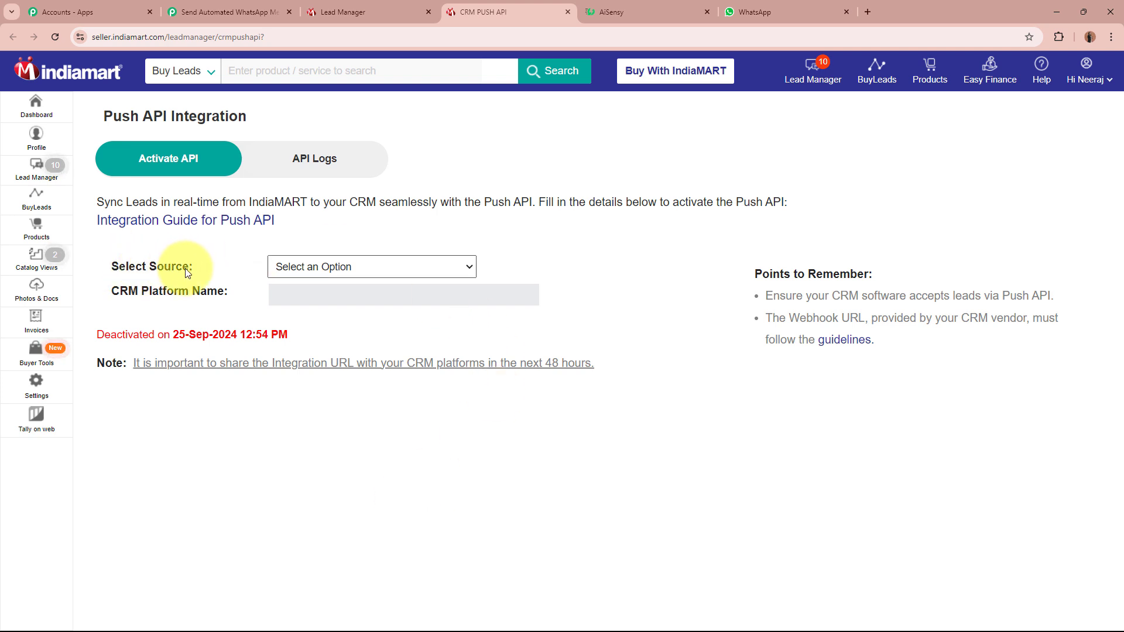
# - Set the Push API source to Other, enter Pabbly Connect as the CRM platform name, paste the copied webhook listener URL and save the details
pyautogui.click(352, 268)
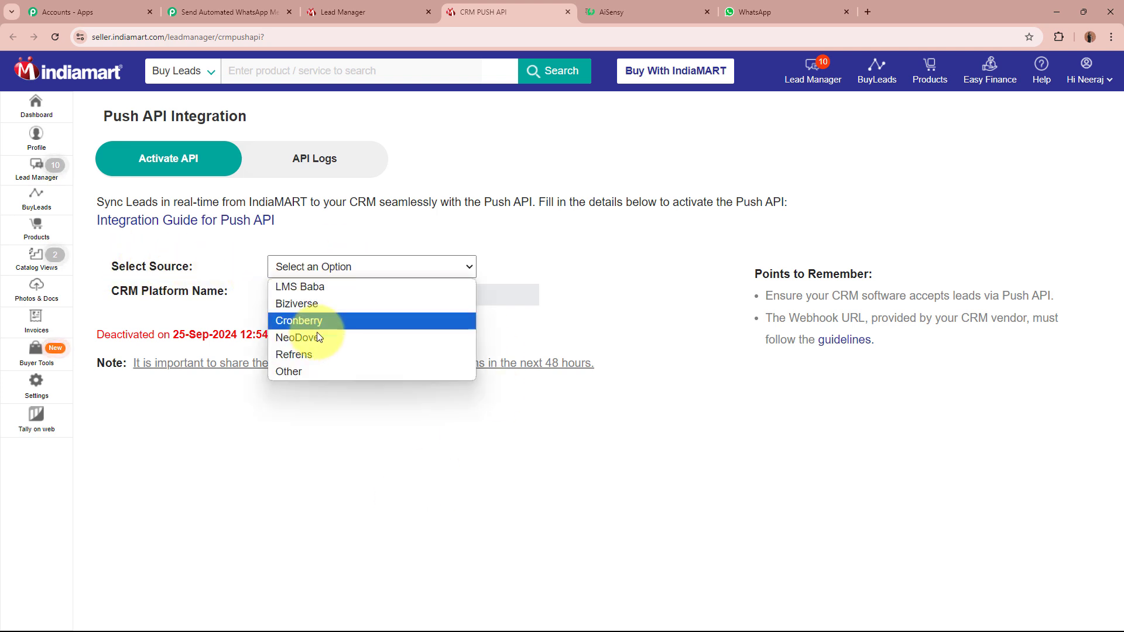
pyautogui.click(322, 372)
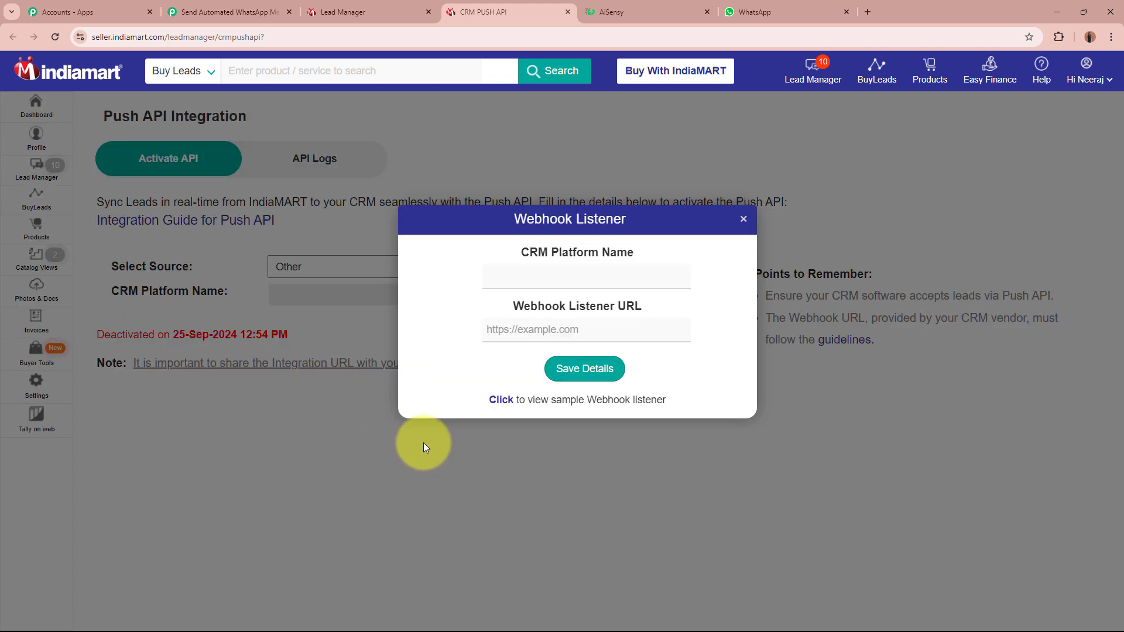
pyautogui.click(604, 287)
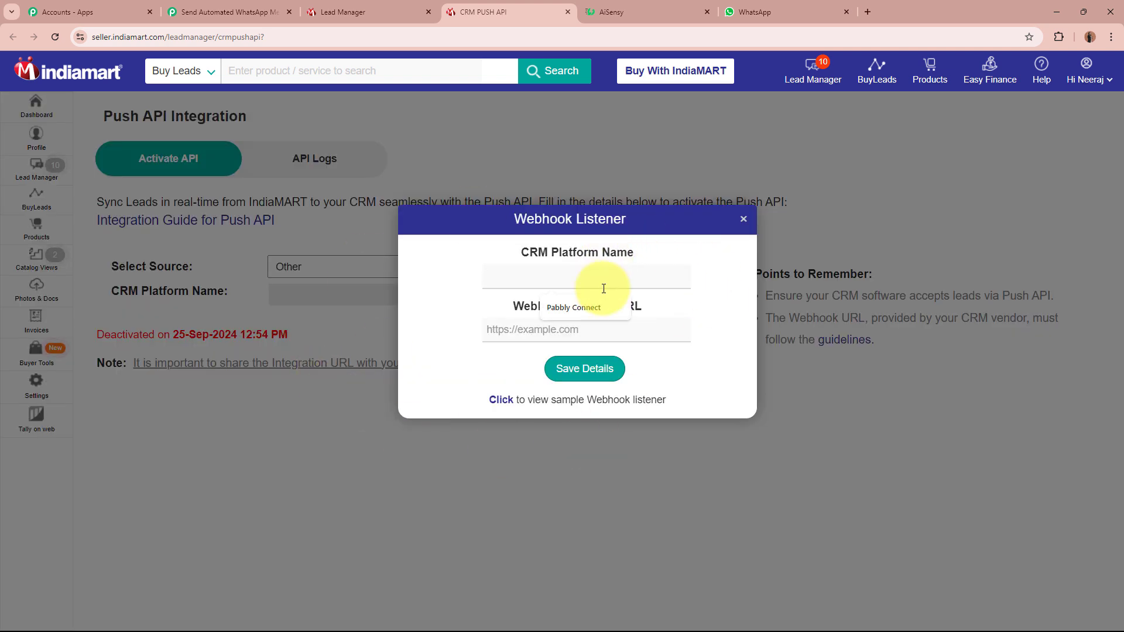
pyautogui.write('Pabbly Connect')
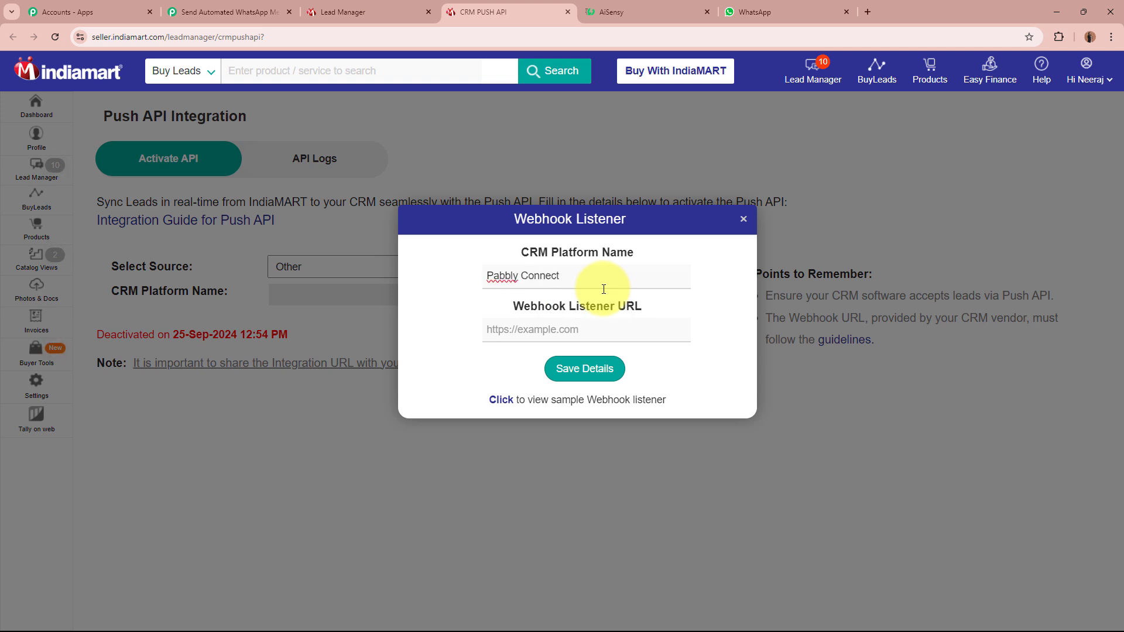
pyautogui.click(555, 329)
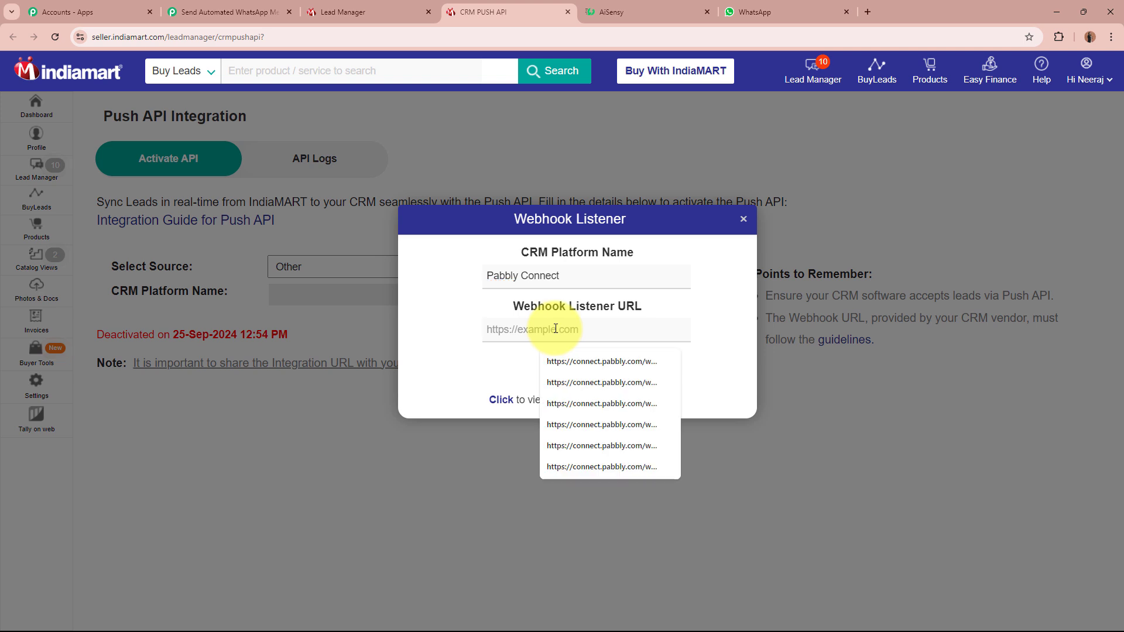
pyautogui.hotkey('ctrl', 'v')
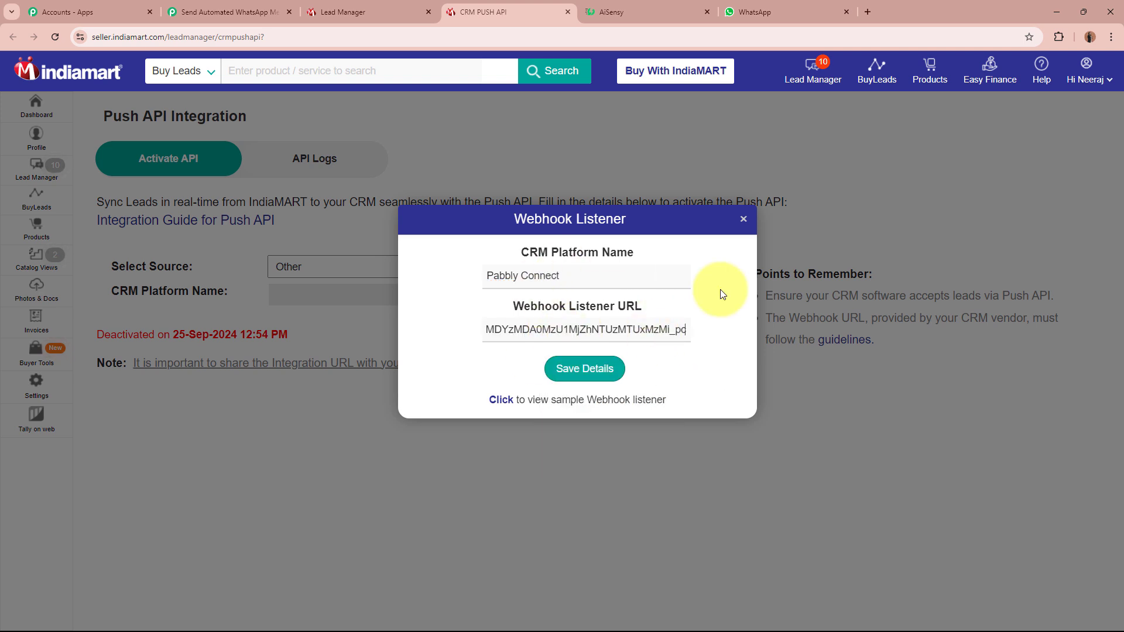
pyautogui.click(585, 368)
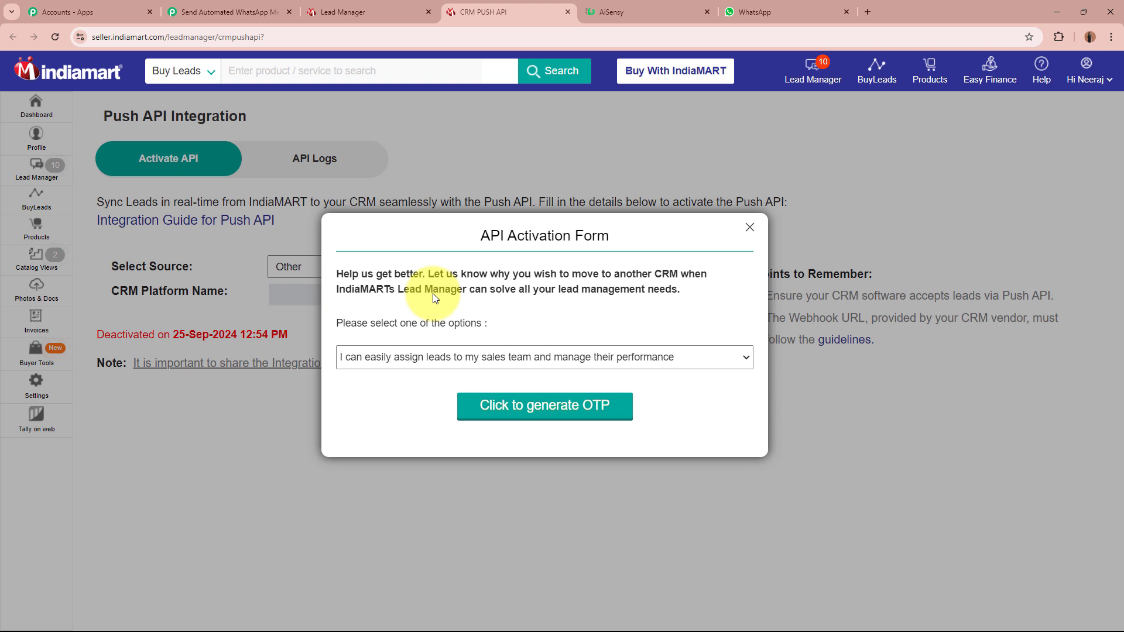
# - Keep "I can easily assign leads to my sales team and manage their performance" as the API activation reason and generate the OTP
pyautogui.click(389, 354)
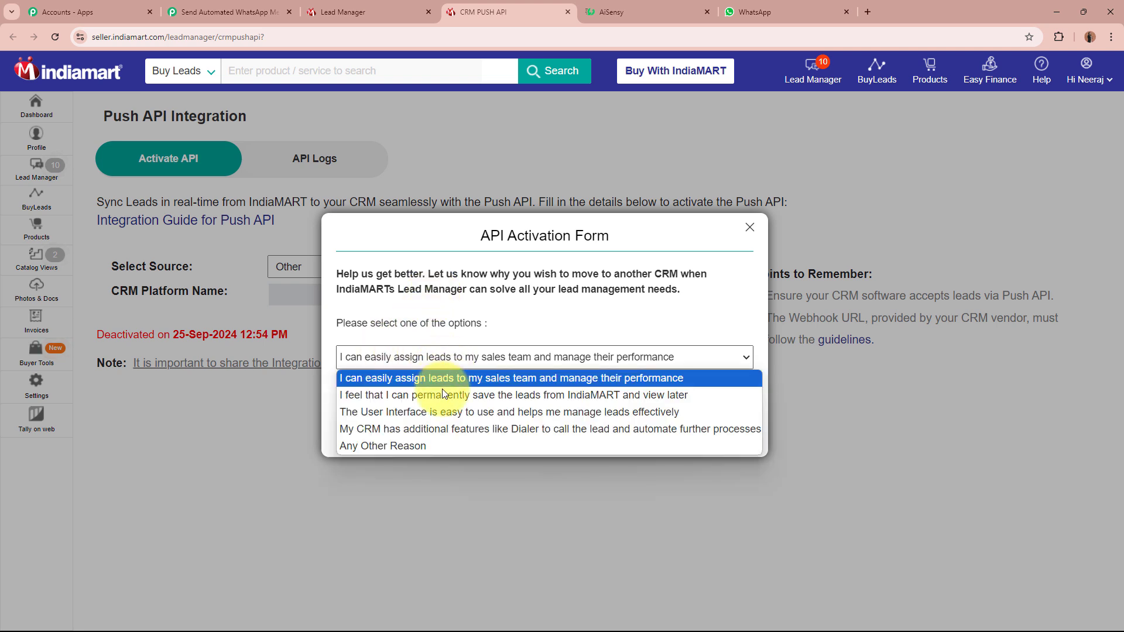
pyautogui.click(444, 383)
pyautogui.click(448, 365)
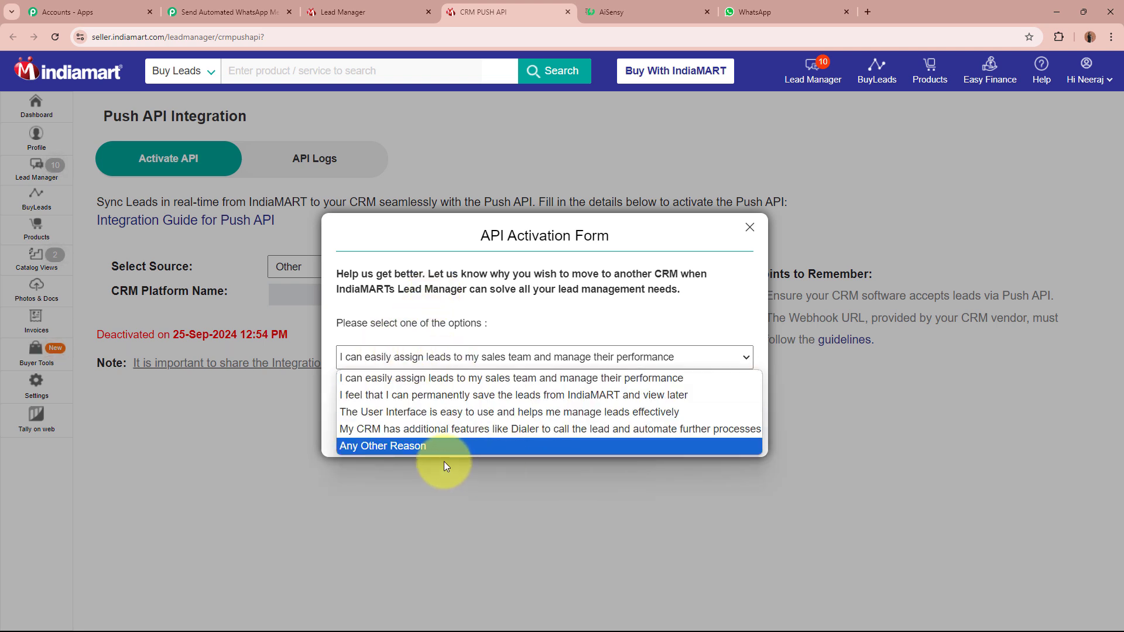
pyautogui.click(563, 317)
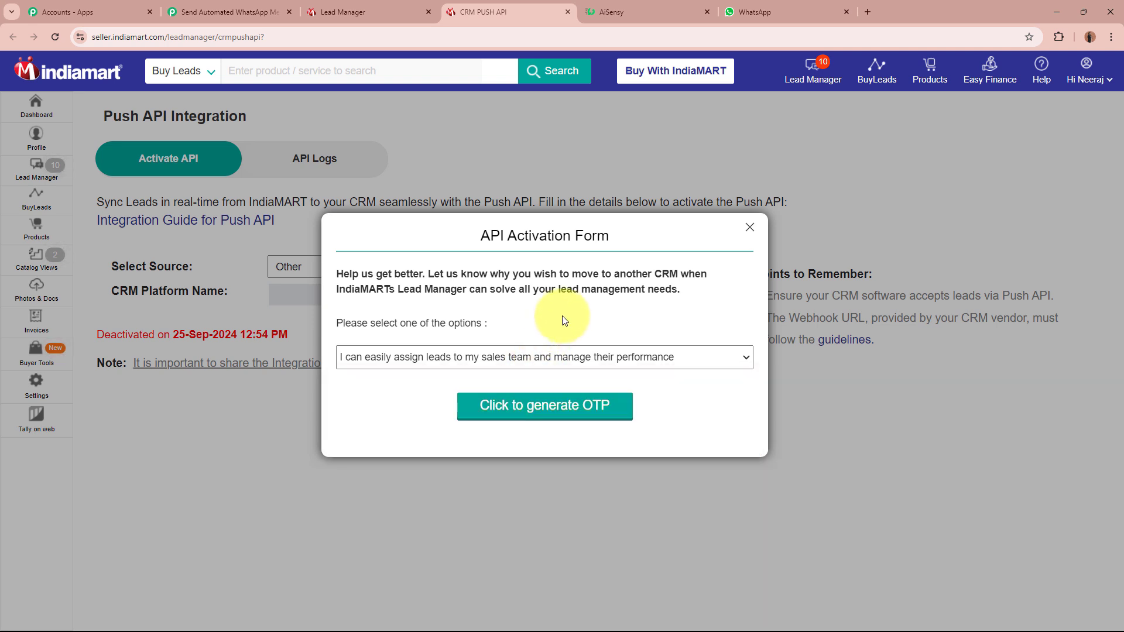
pyautogui.click(592, 404)
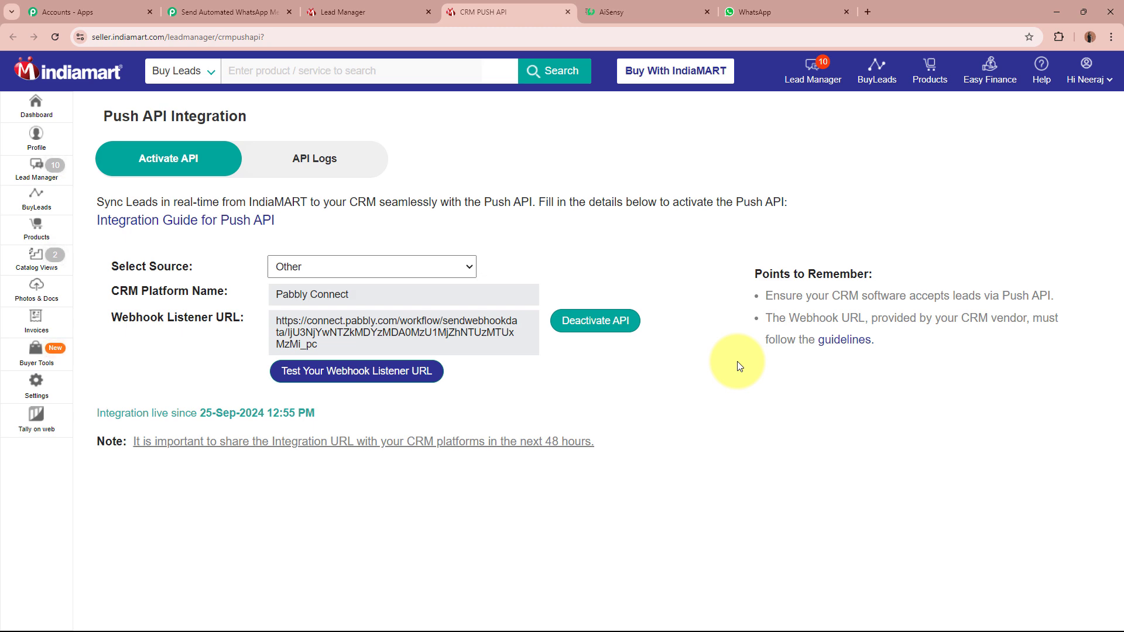
# - Return to the Pabbly Connect workflow and check the IndiaMART trigger's webhook response capture status and setup instructions
pyautogui.click(227, 13)
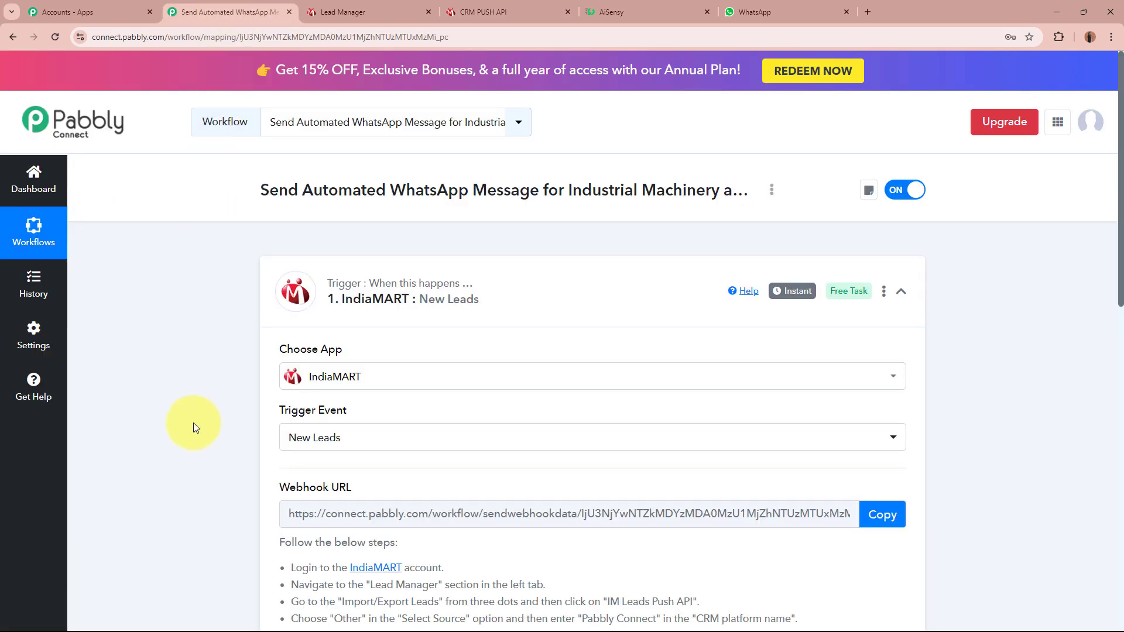
pyautogui.scroll(-7, 193, 423)
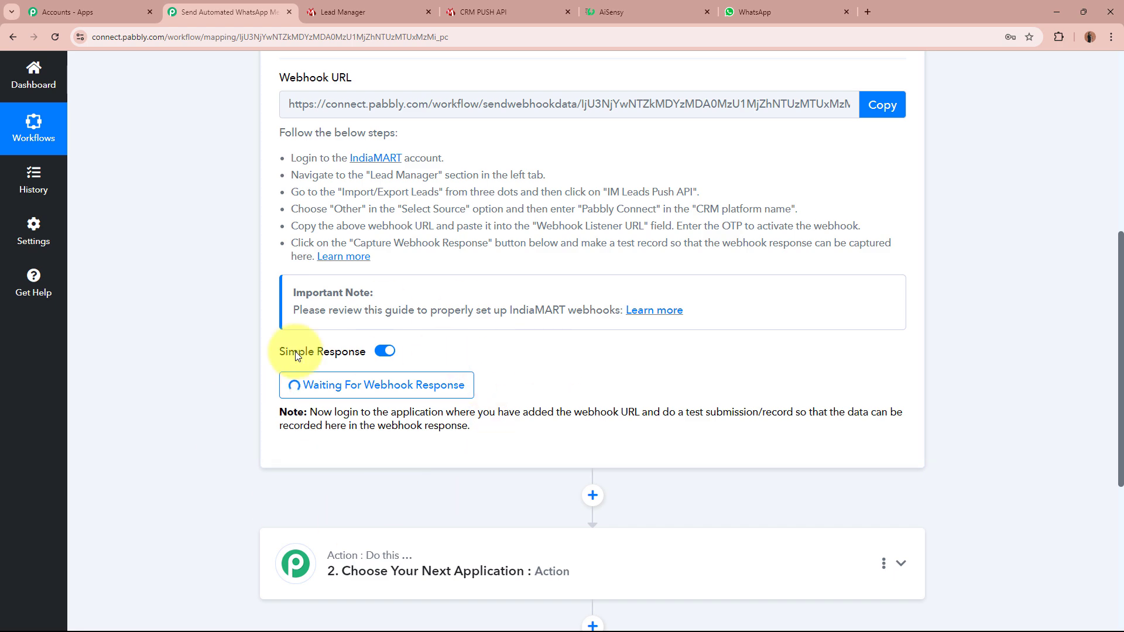
pyautogui.scroll(5, 198, 424)
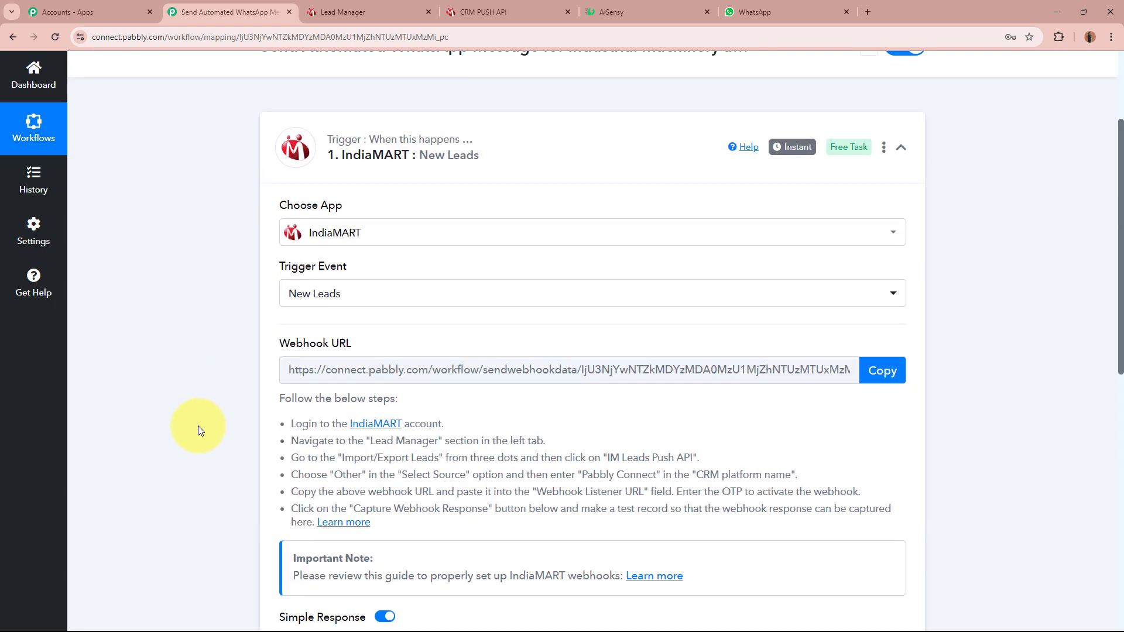
pyautogui.scroll(3, 198, 426)
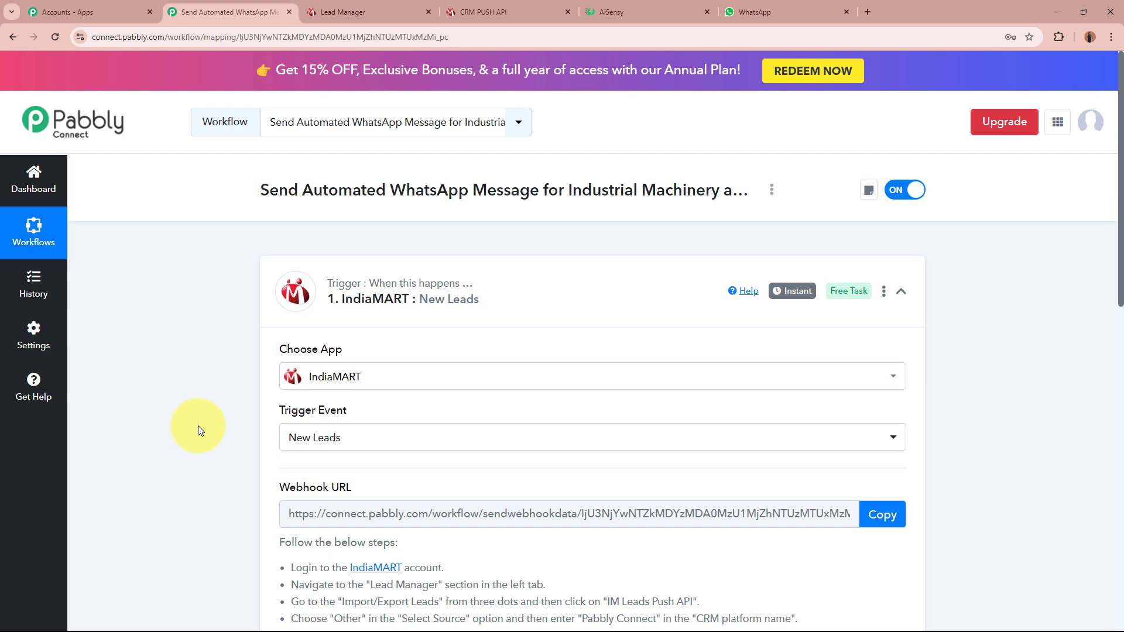
pyautogui.scroll(-5, 198, 427)
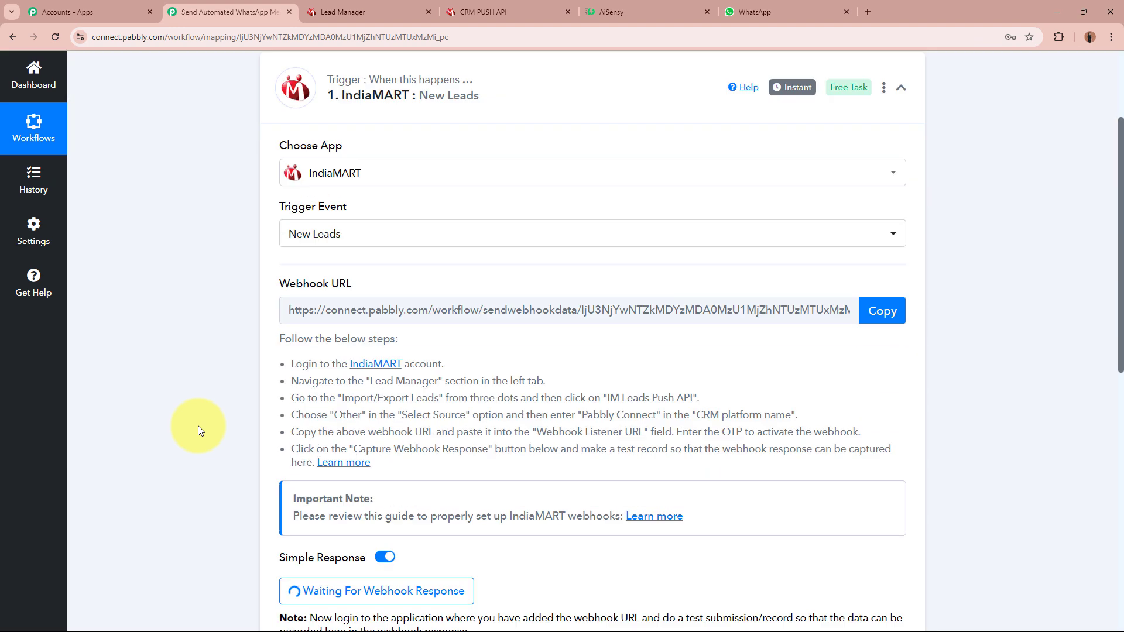
pyautogui.scroll(5, 184, 416)
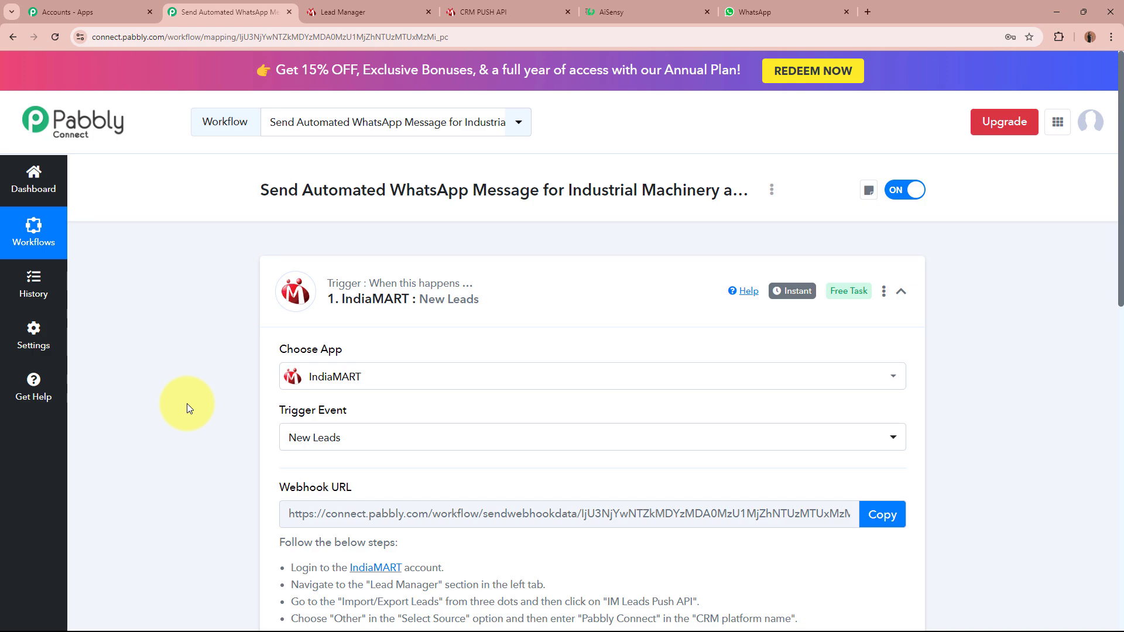
# - Switch to the buyer's IndiaMART window and search for the supplier "magnet brains software technology pvt ltd"
pyautogui.hotkey('alt', 'Tab')
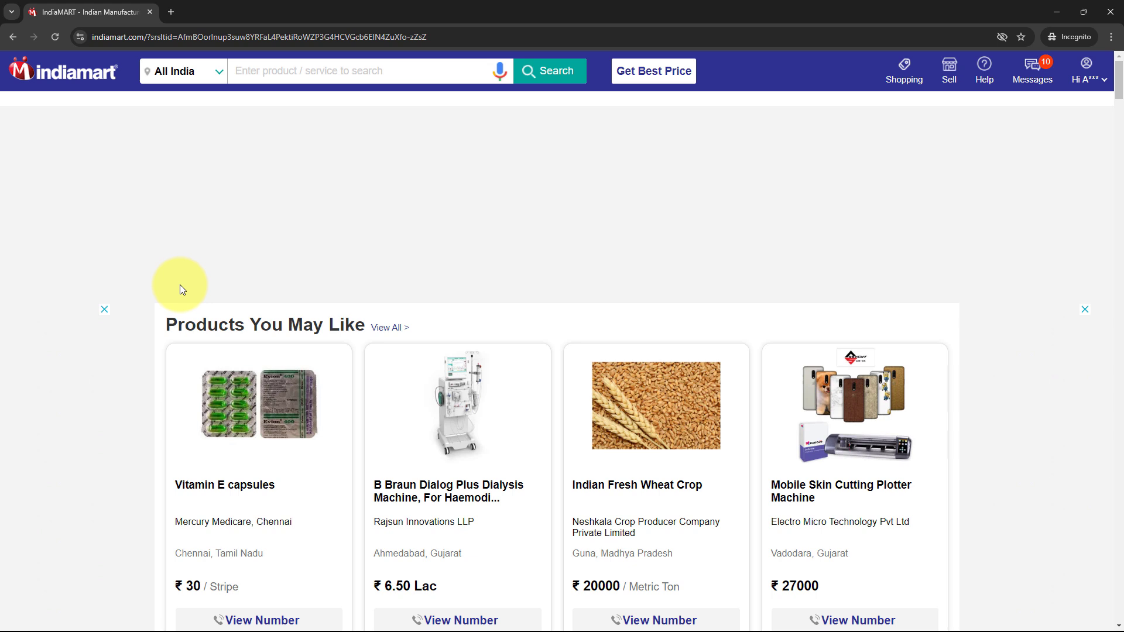
pyautogui.click(305, 75)
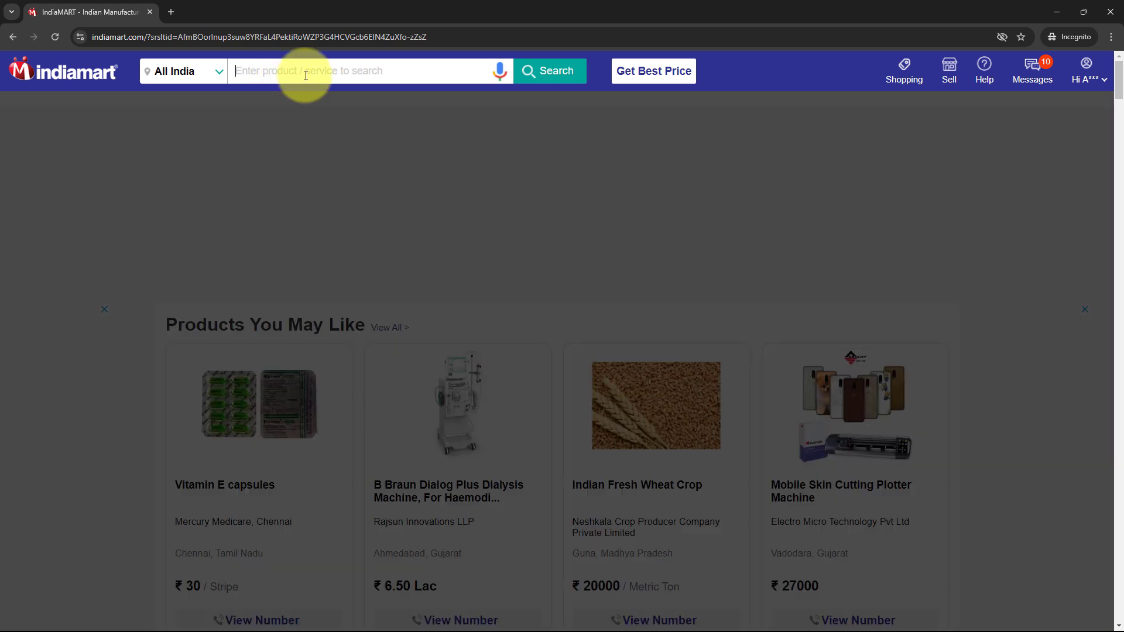
pyautogui.write('Magnet')
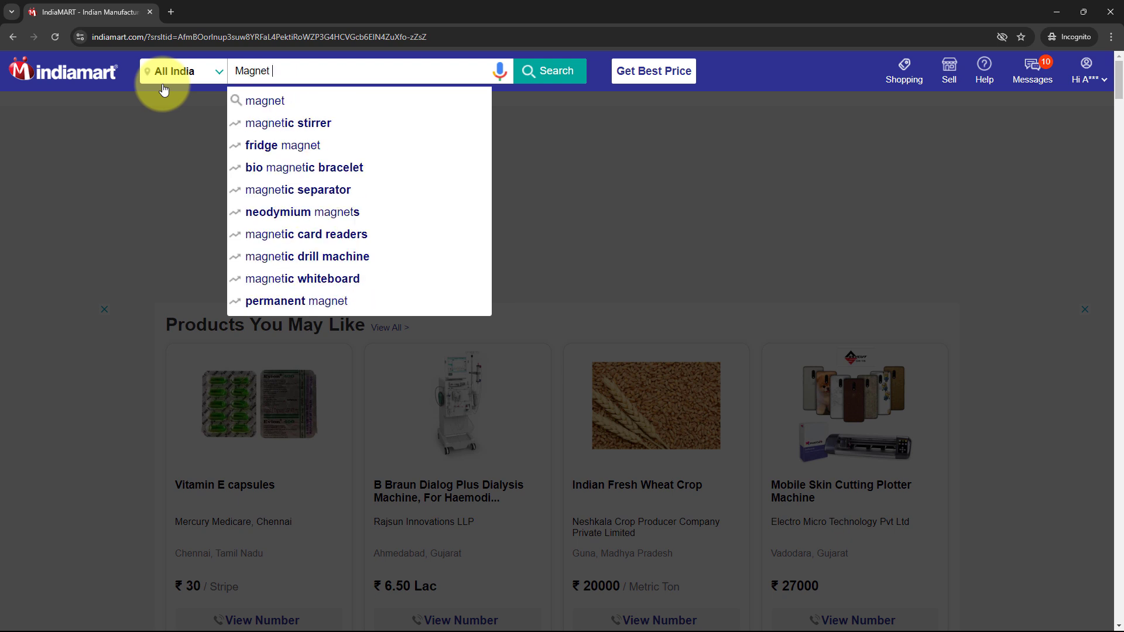
pyautogui.write(' brai')
pyautogui.click(279, 145)
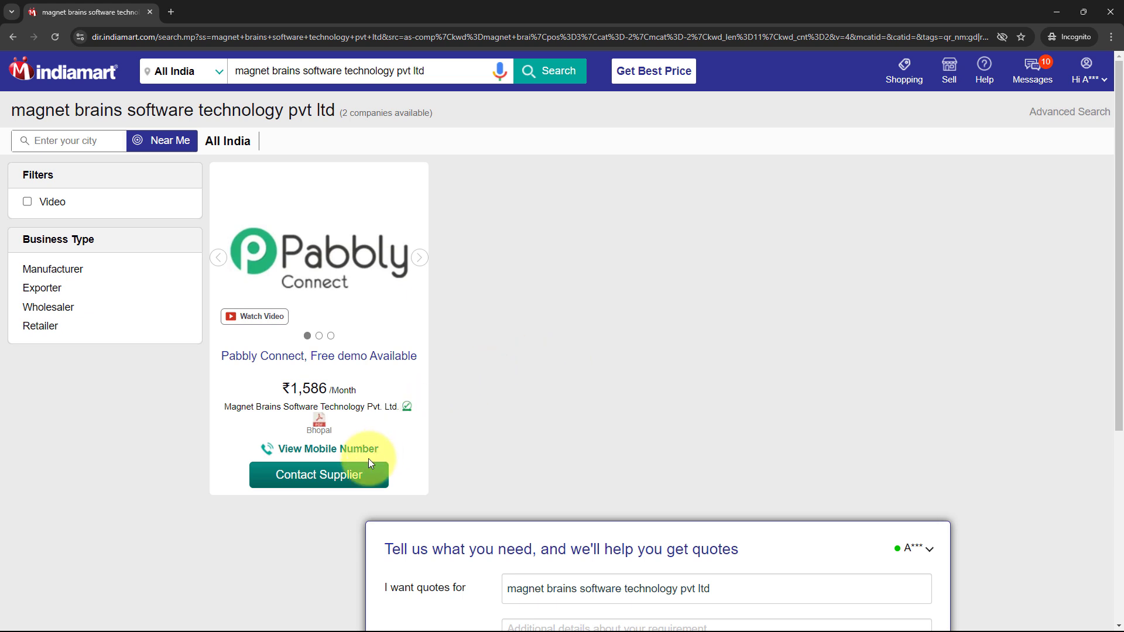
# - Open the Pabbly Connect listing's supplier contact form and write "Hi, I'm interested in your CNC milling machines. Can you provide the specifications and pricing?"
pyautogui.click(359, 475)
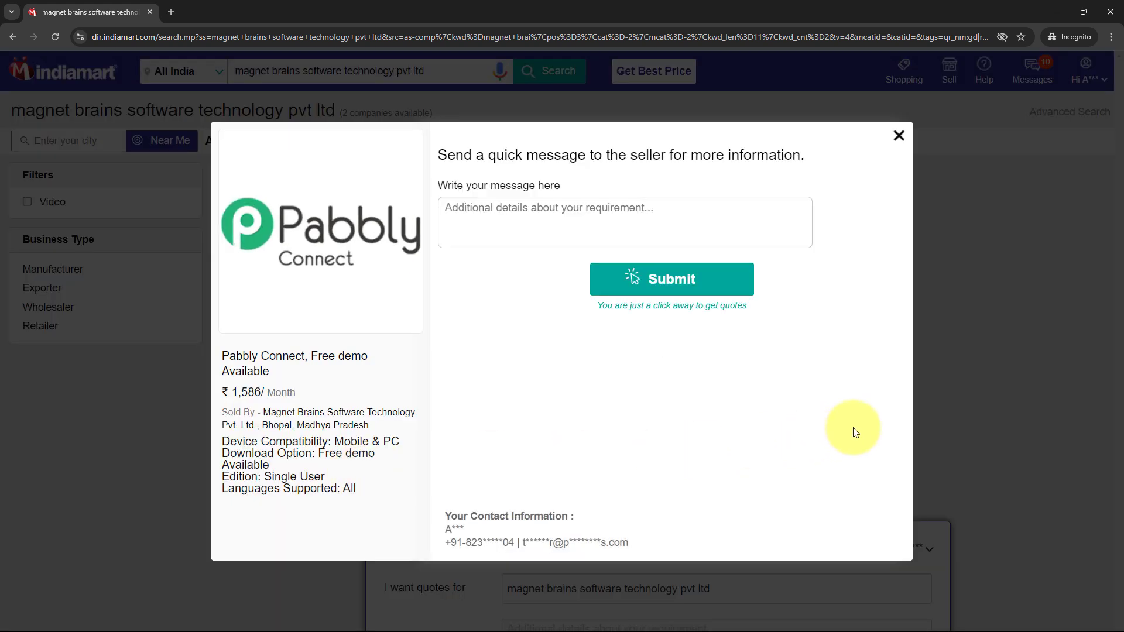
pyautogui.click(566, 206)
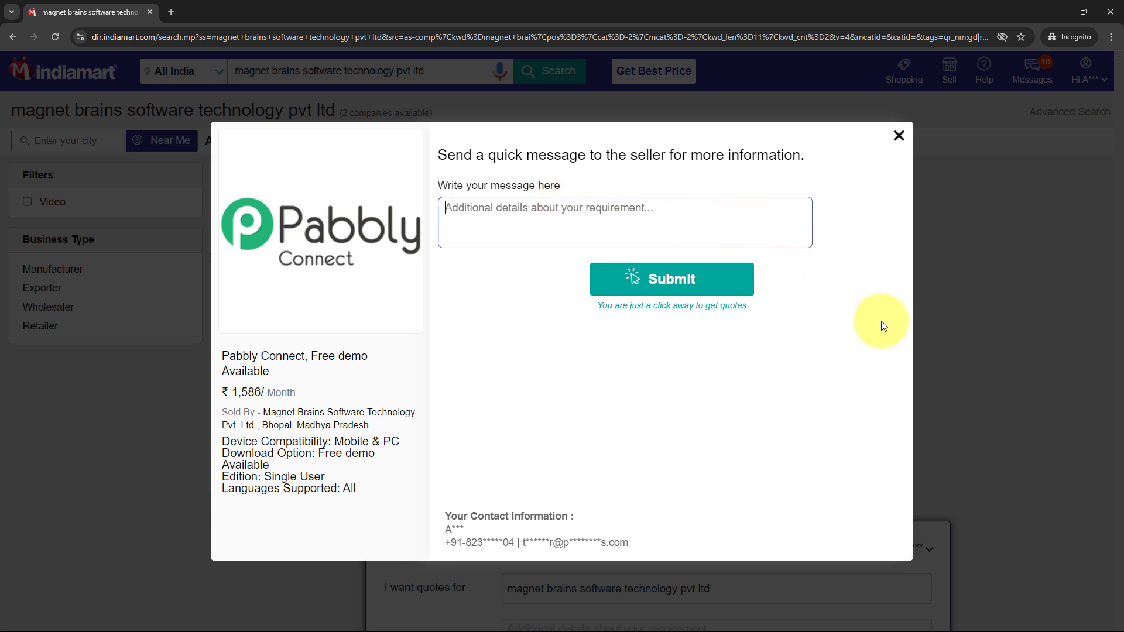
pyautogui.write("Hi, I'm interested in your CNC milling machines. Can you provide the specifications and pricing?")
pyautogui.moveTo(446, 208); pyautogui.dragTo(452, 244)
pyautogui.doubleClick(468, 221)
pyautogui.click(570, 218)
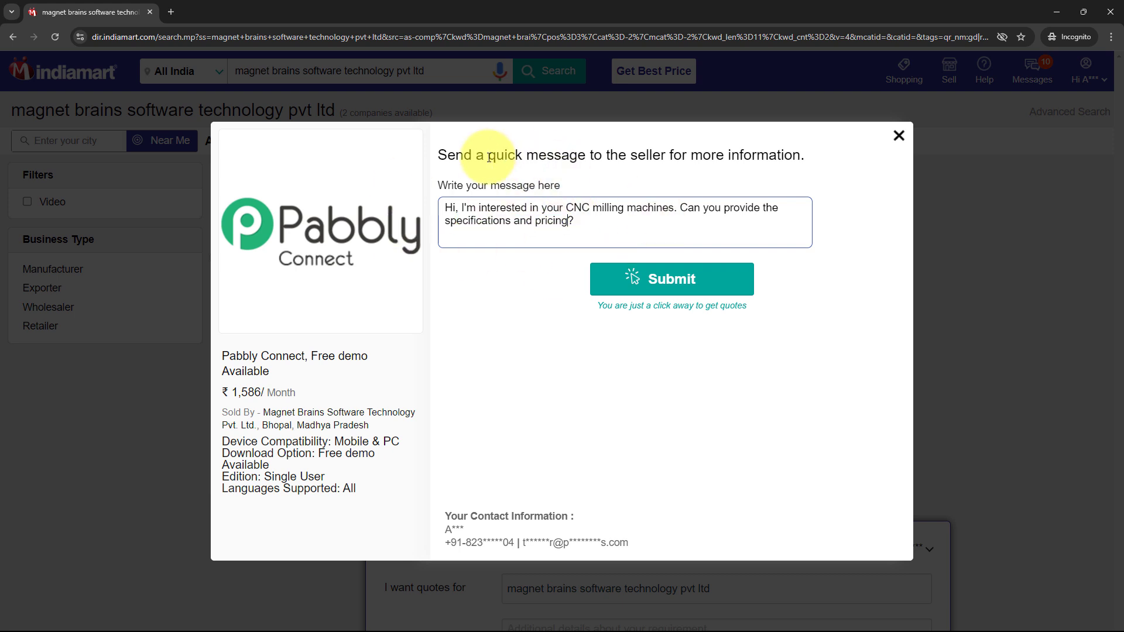
# - Submit the enquiry message, enter Test Company as the company name and send the details to the supplier
pyautogui.click(656, 280)
pyautogui.click(533, 209)
pyautogui.write('Test Company')
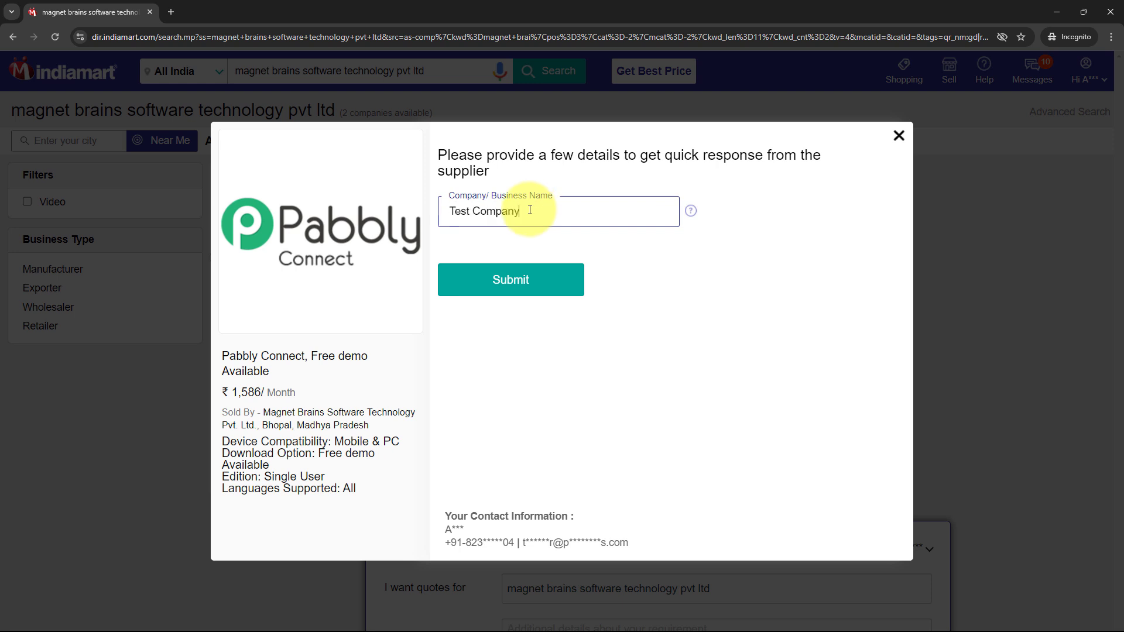
pyautogui.click(557, 278)
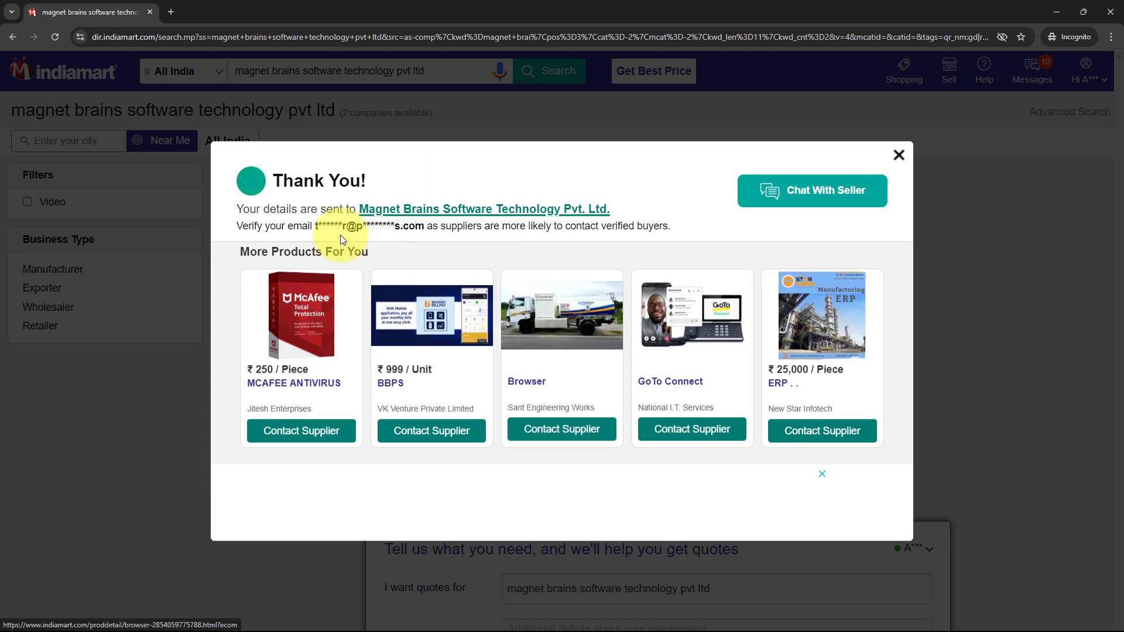
pyautogui.moveTo(236, 209); pyautogui.dragTo(321, 206)
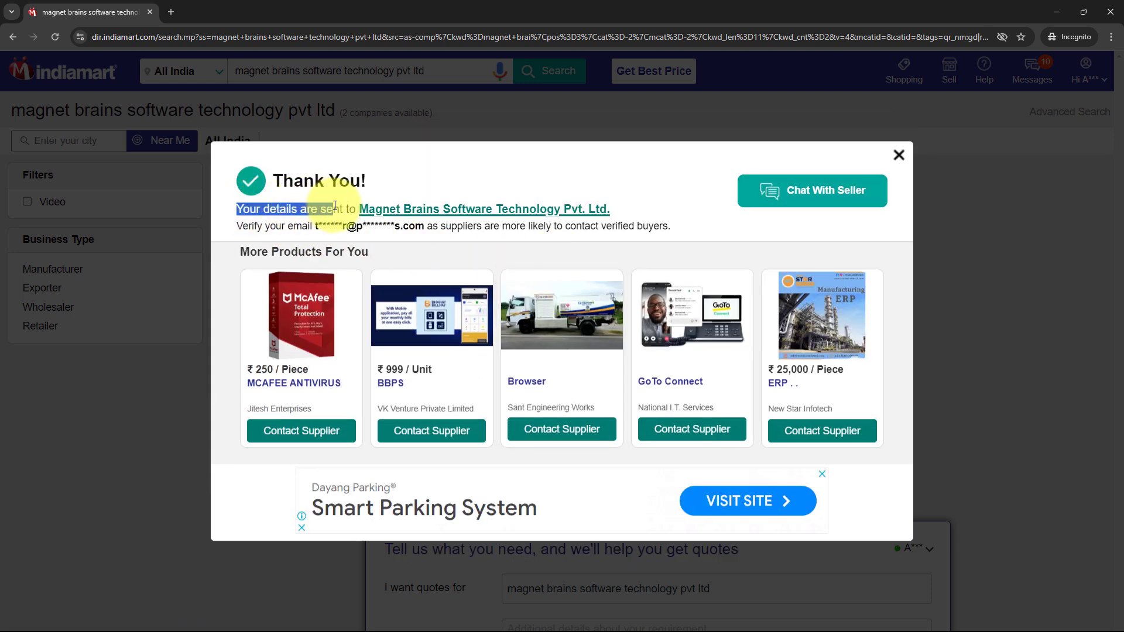
pyautogui.click(323, 209)
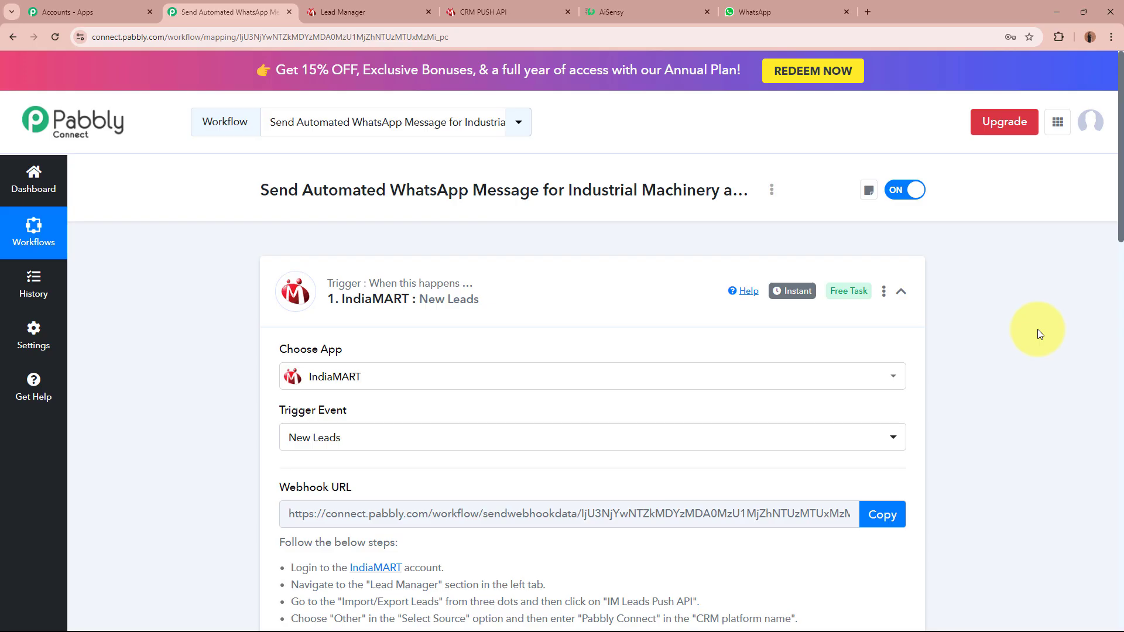
# - Switch back to the Pabbly Connect workflow and review the captured response's query ID, subject, sender state and sender name
pyautogui.scroll(-10, 1037, 329)
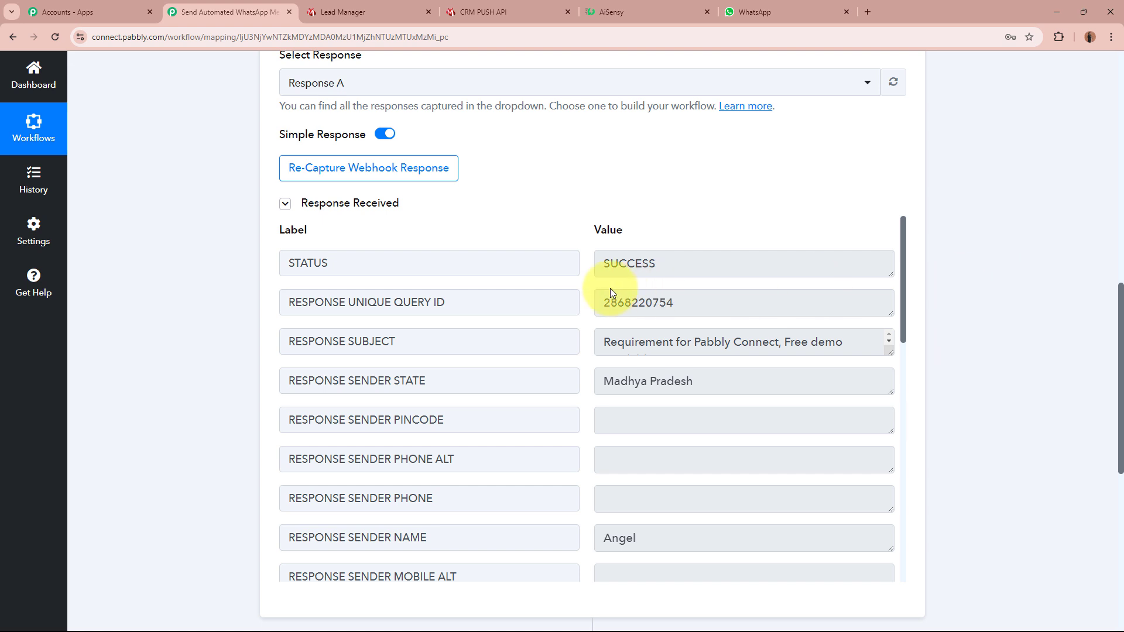
pyautogui.doubleClick(674, 303)
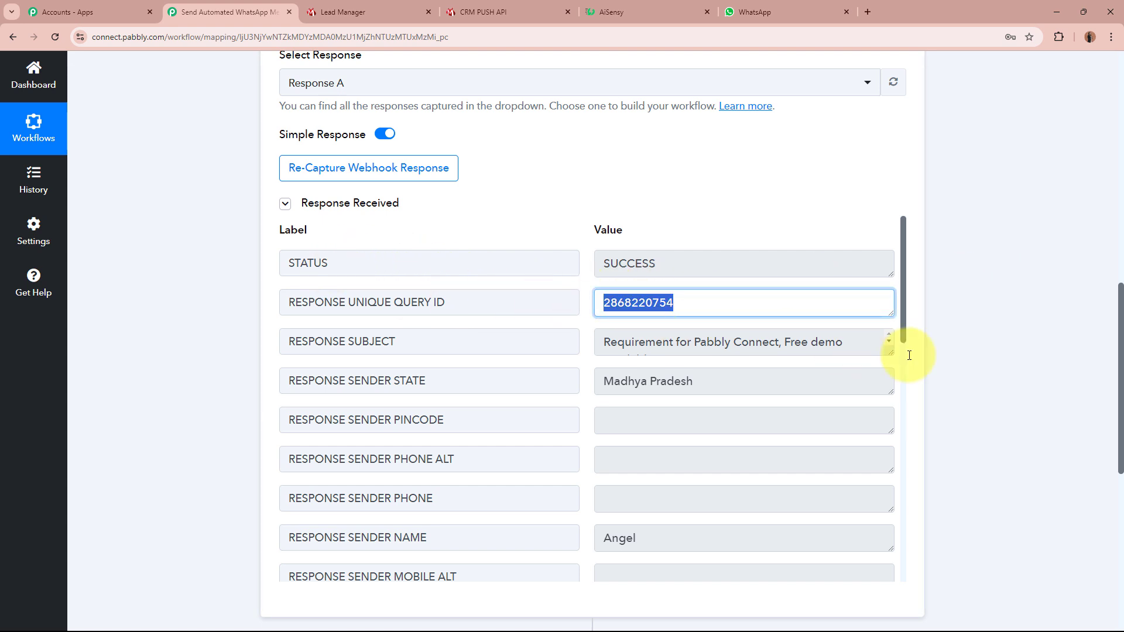
pyautogui.moveTo(891, 353); pyautogui.dragTo(886, 382)
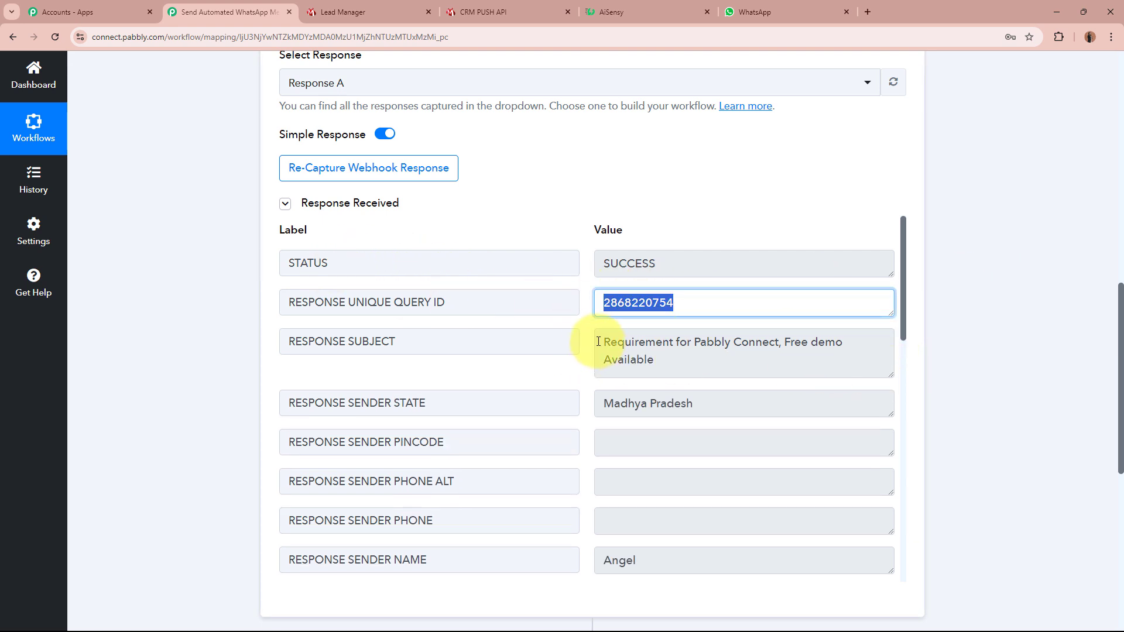
pyautogui.moveTo(601, 340); pyautogui.dragTo(688, 364)
pyautogui.click(690, 365)
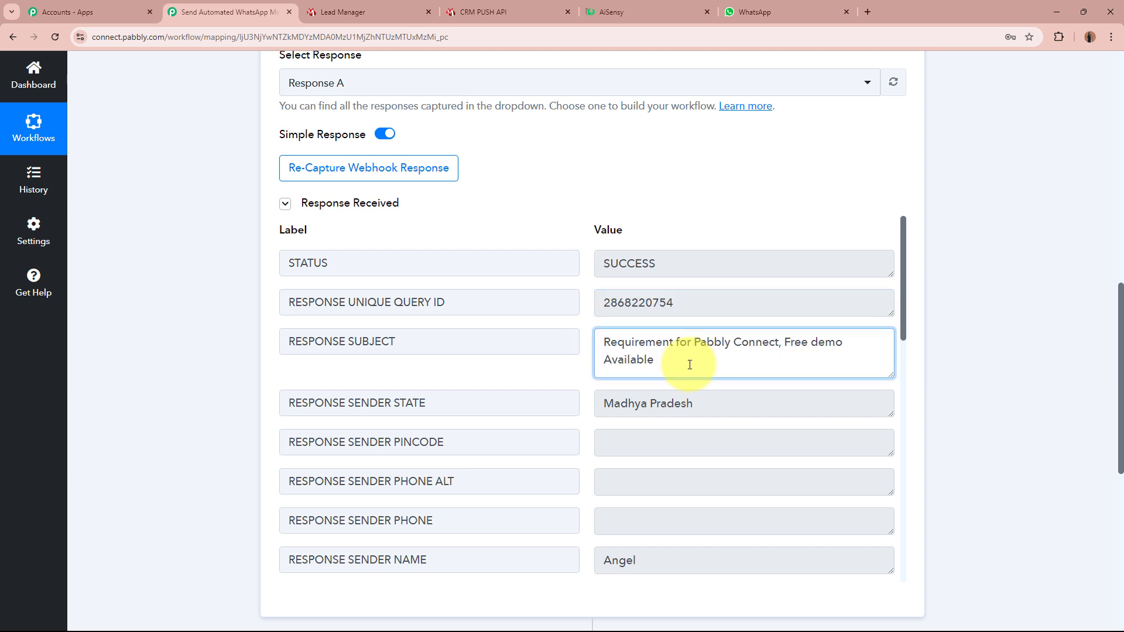
pyautogui.tripleClick(658, 407)
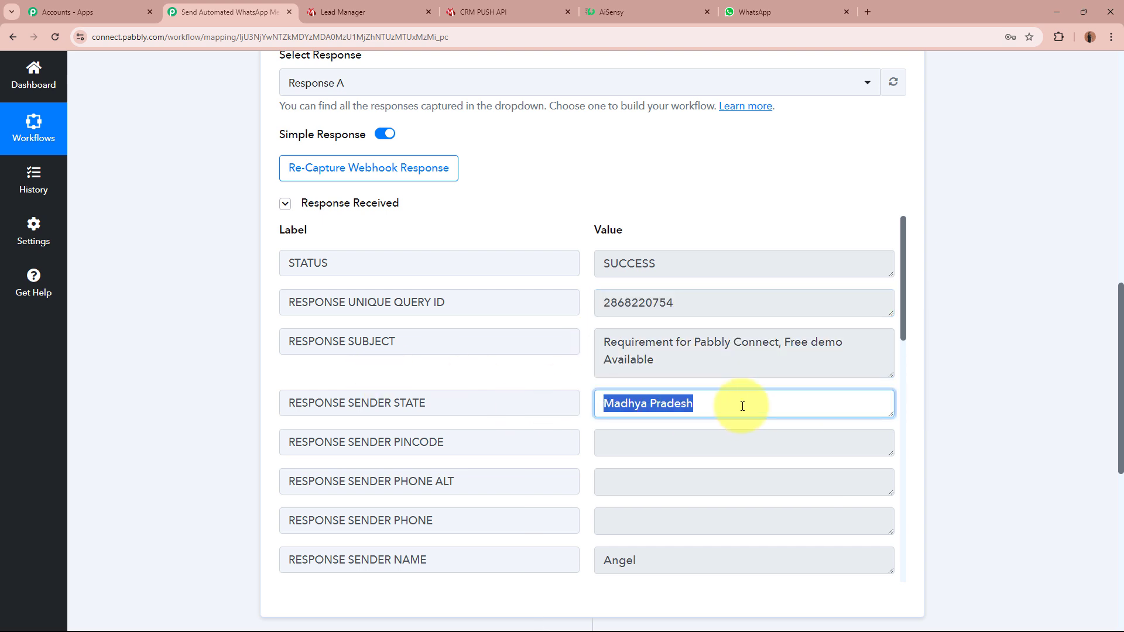
pyautogui.moveTo(638, 560); pyautogui.dragTo(547, 558)
pyautogui.click(651, 560)
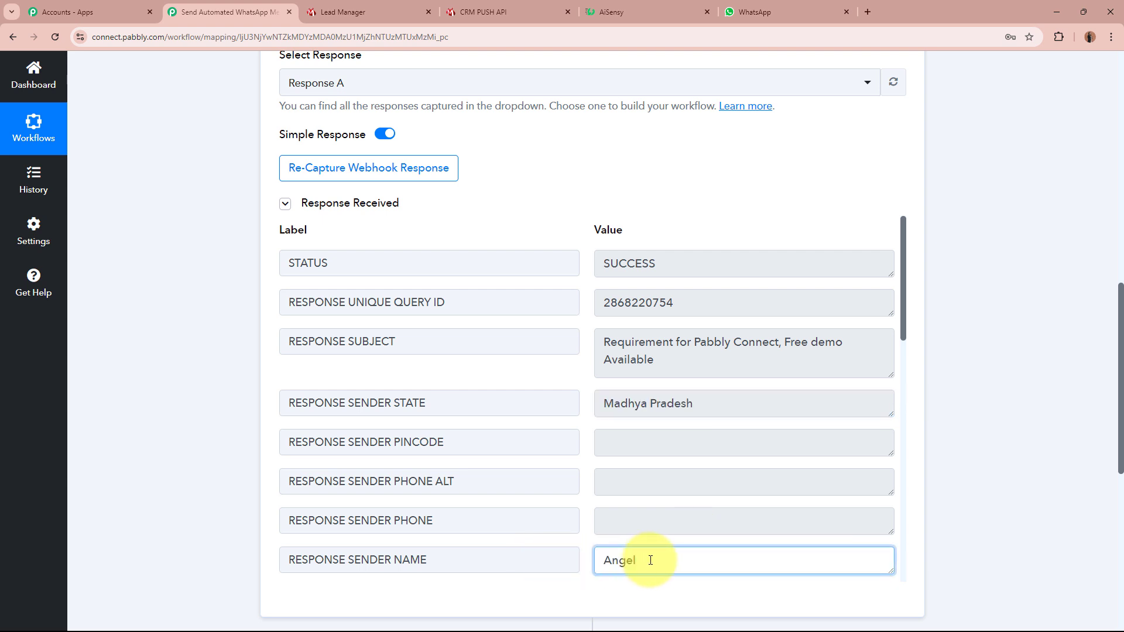
# - Review the sender's mobile number, email, country, company and city in the captured webhook response
pyautogui.scroll(-5, 650, 560)
pyautogui.moveTo(751, 345); pyautogui.dragTo(603, 345)
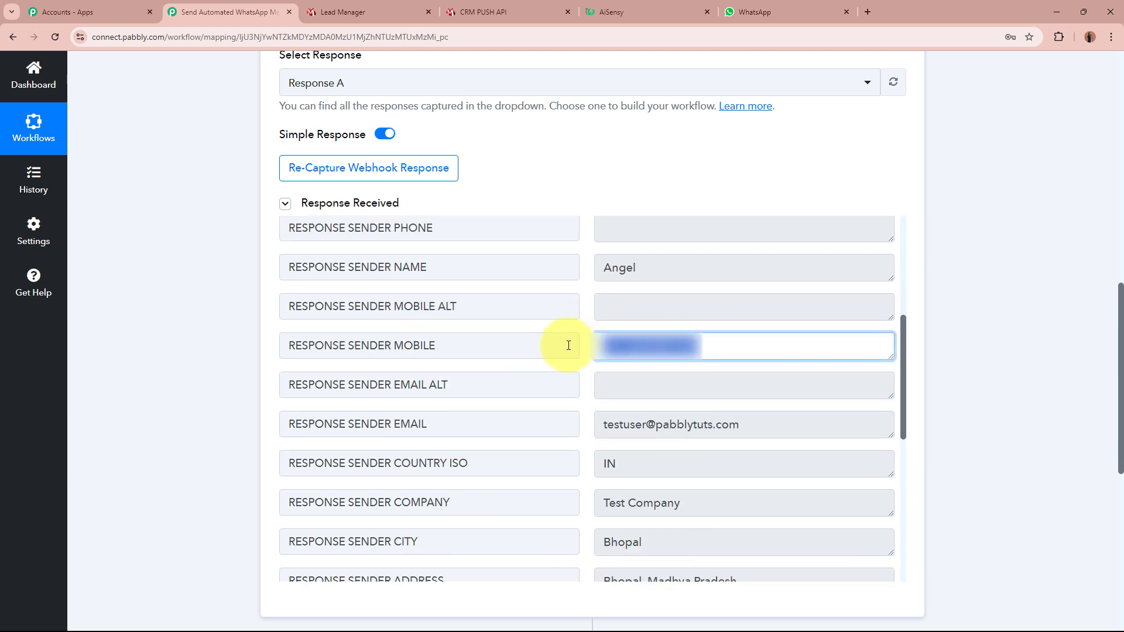
pyautogui.moveTo(828, 419); pyautogui.dragTo(738, 425)
pyautogui.click(725, 424)
pyautogui.click(683, 461)
pyautogui.doubleClick(627, 469)
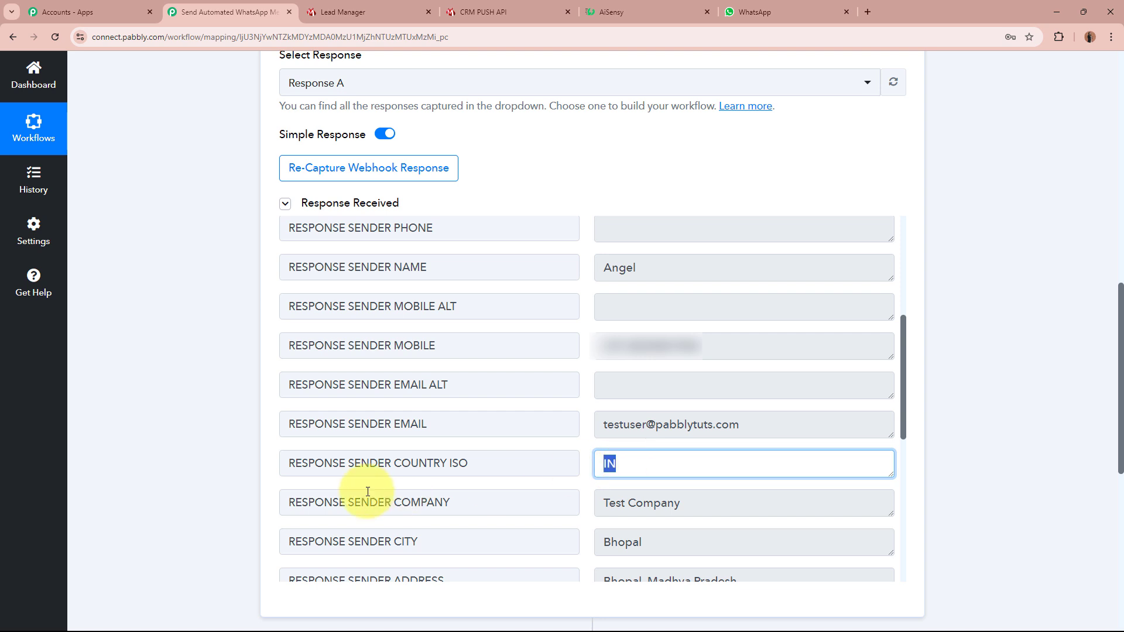
pyautogui.press('Tab')
pyautogui.press('Tab')
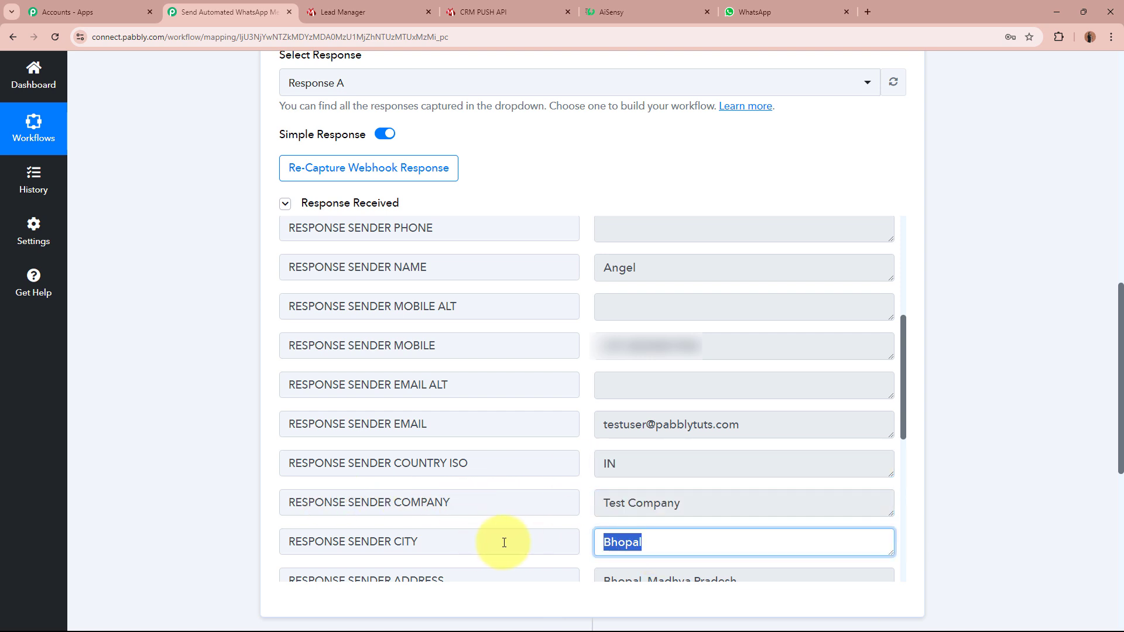
pyautogui.click(760, 535)
# - Examine the sender address, query time, product name and full query message text in the captured webhook response
pyautogui.scroll(-5, 761, 535)
pyautogui.click(754, 294)
pyautogui.click(754, 294)
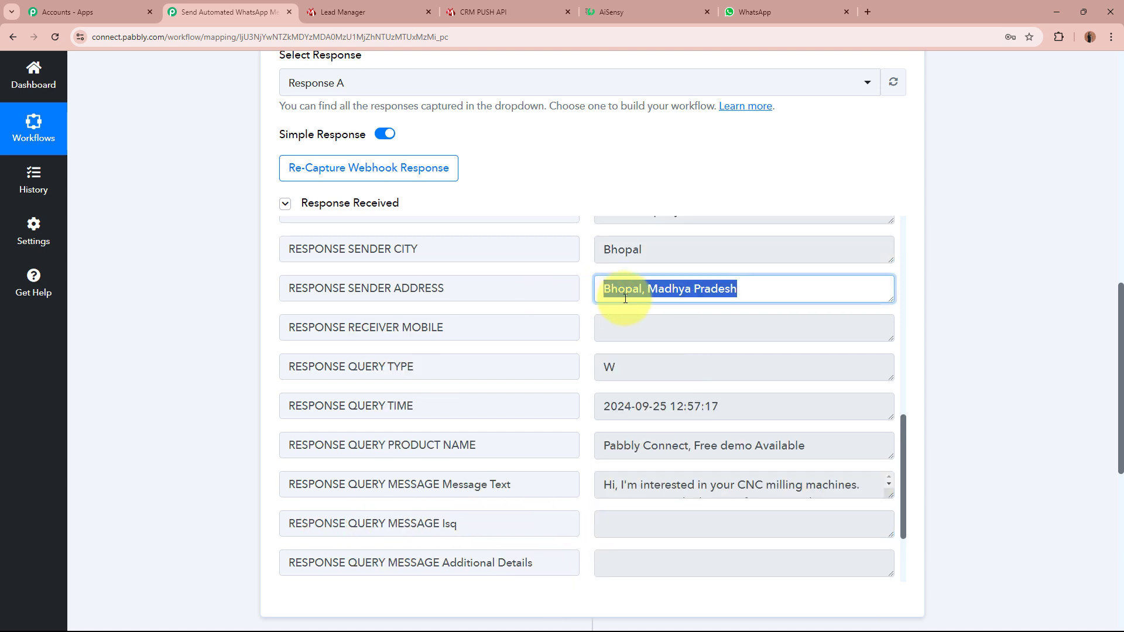
pyautogui.click(757, 408)
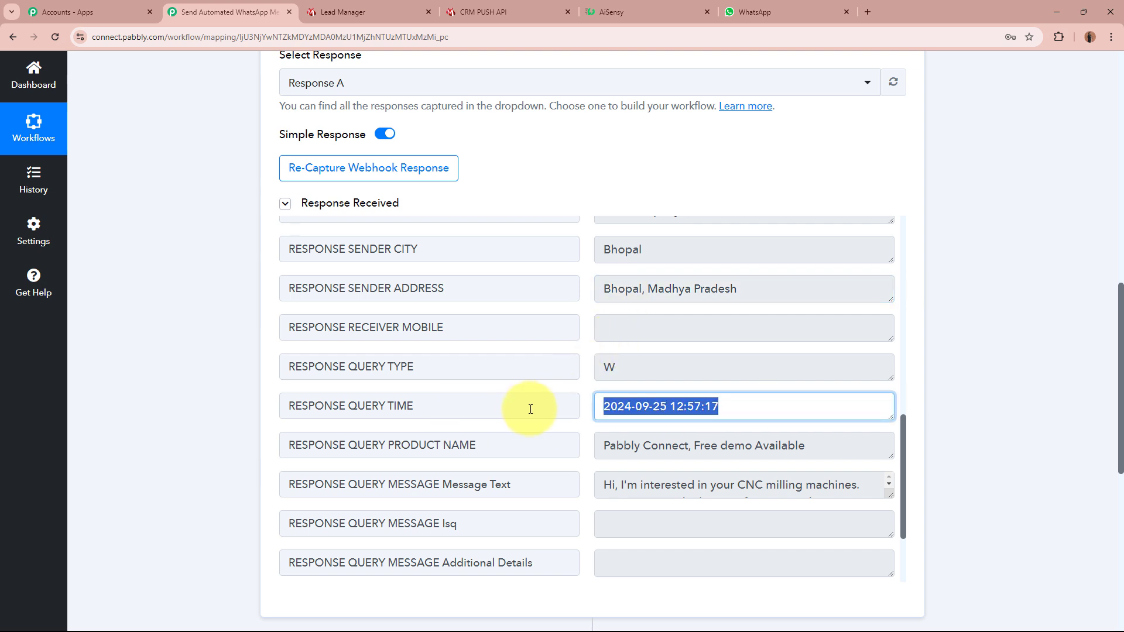
pyautogui.click(828, 443)
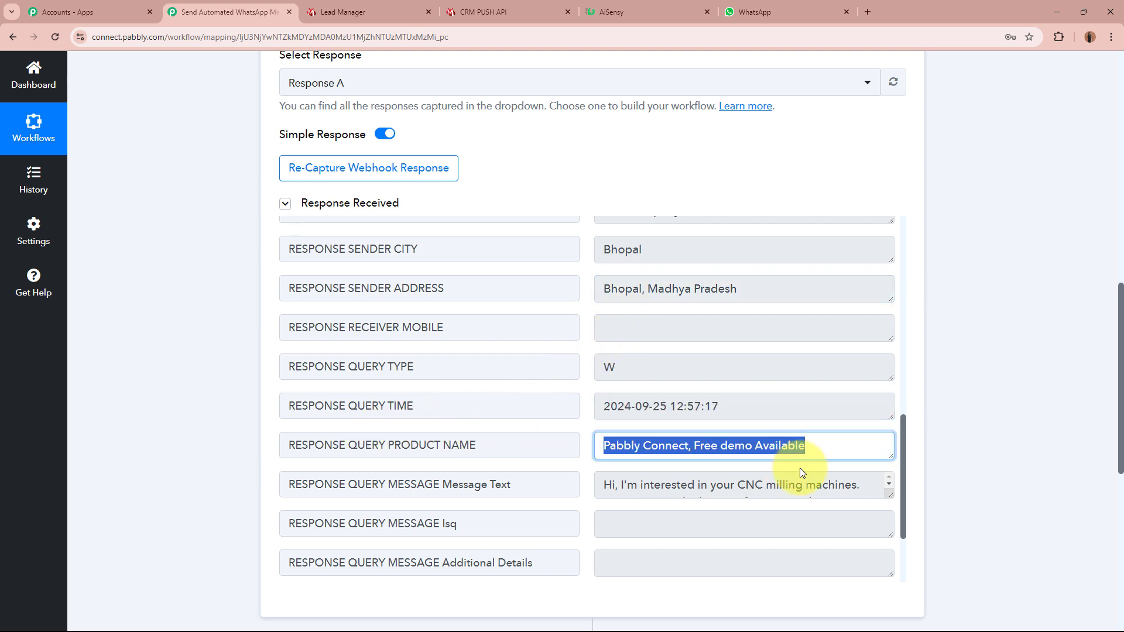
pyautogui.click(887, 498)
pyautogui.moveTo(889, 497); pyautogui.dragTo(890, 534)
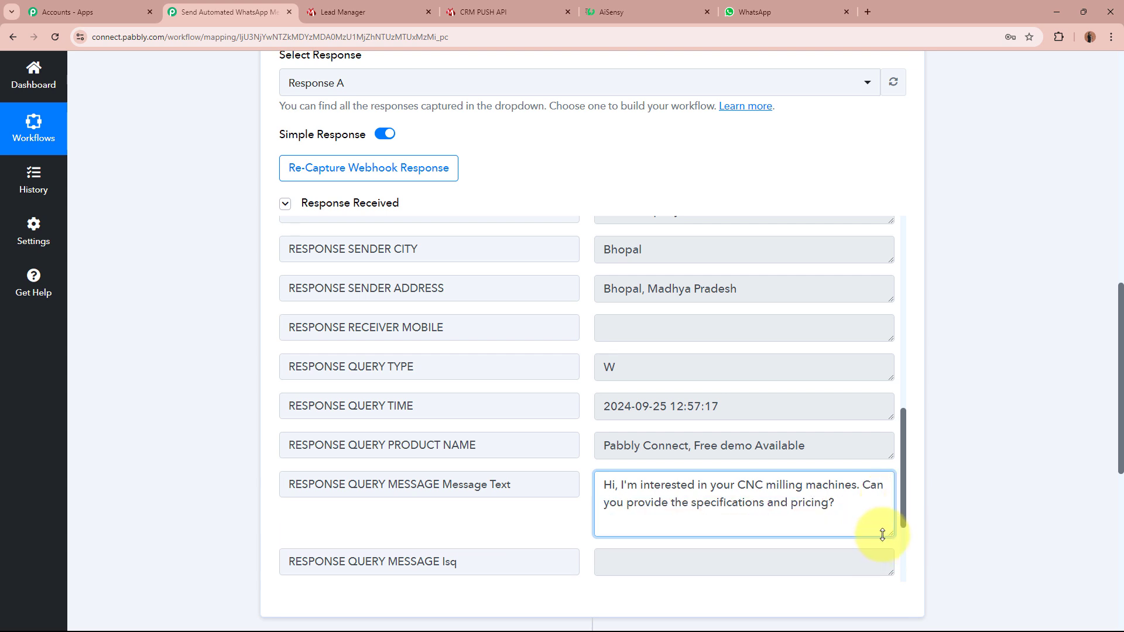
pyautogui.moveTo(607, 483); pyautogui.dragTo(827, 486)
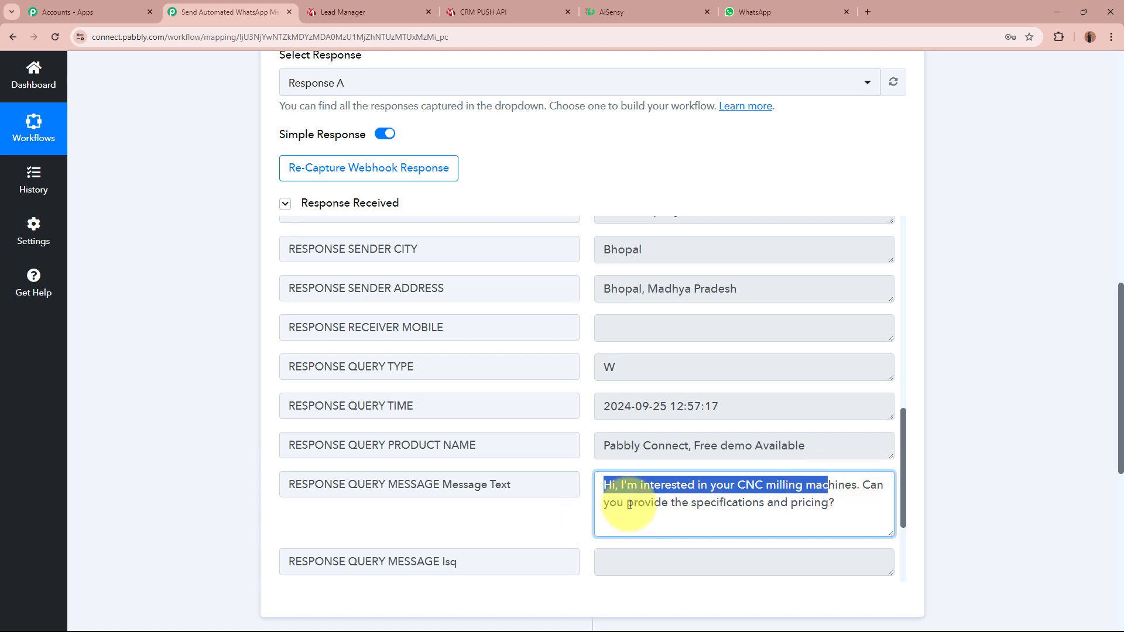
# - Finish reading the query message text and collapse the IndiaMART New Leads trigger step
pyautogui.click(787, 512)
pyautogui.click(995, 490)
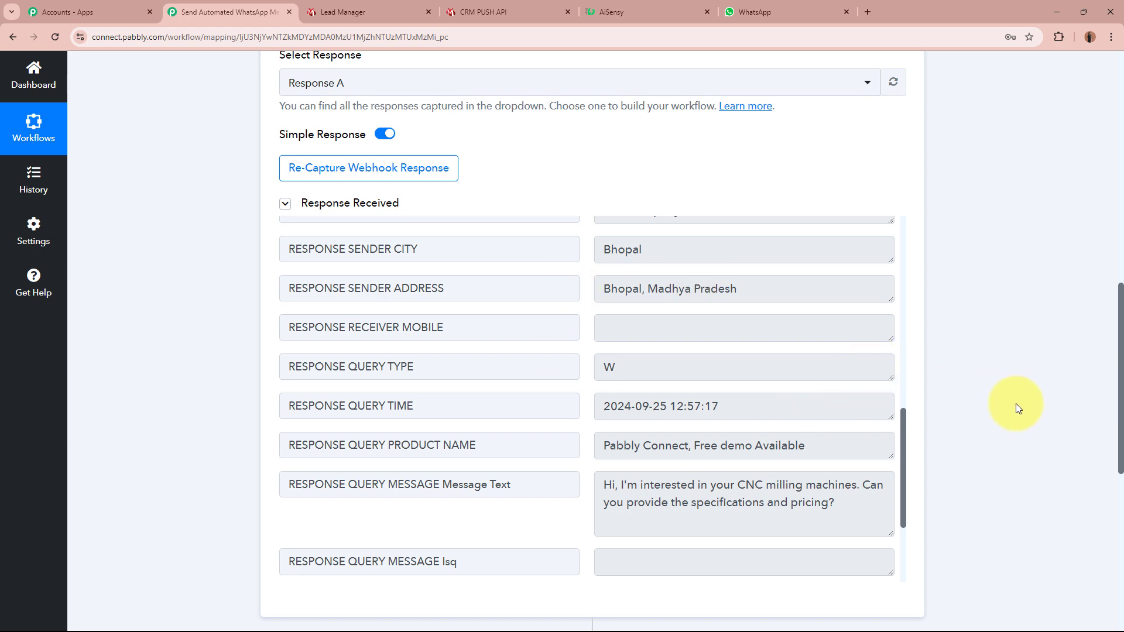
pyautogui.scroll(5, 1017, 404)
pyautogui.scroll(5, 1017, 404)
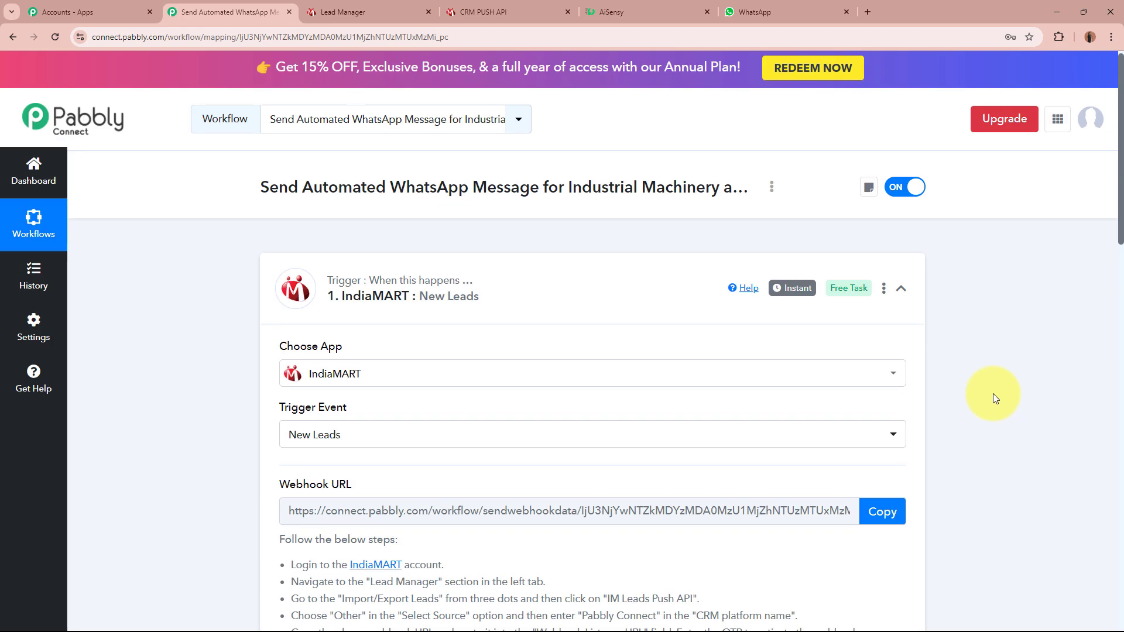
pyautogui.click(572, 296)
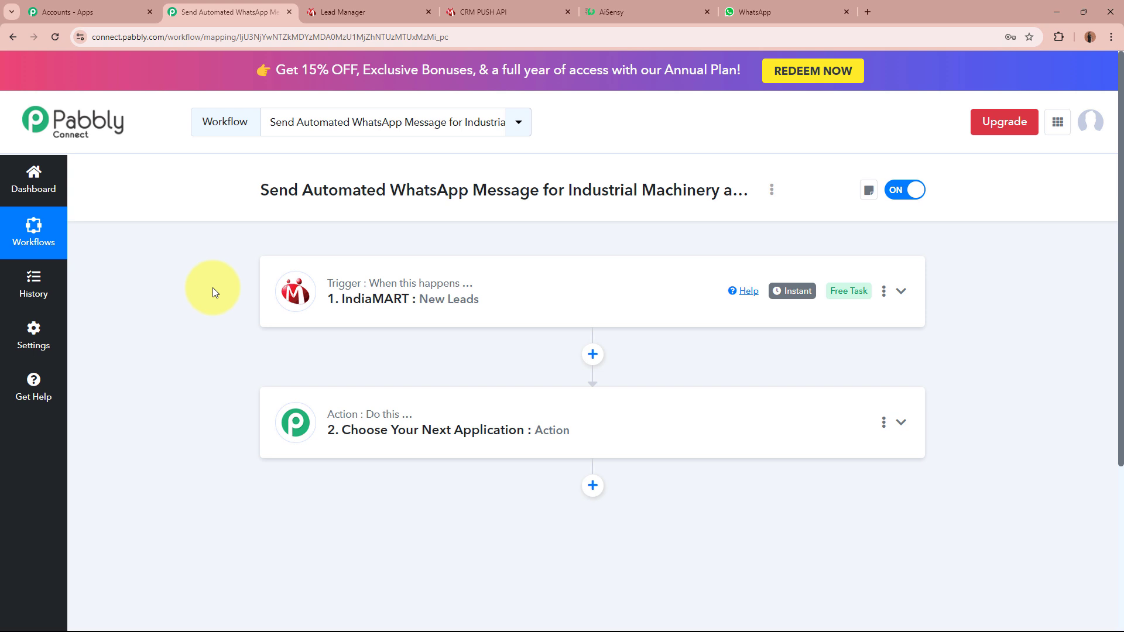
# - Search the action apps for Whats and choose WhatsApp by AiSensy for the workflow's second step
pyautogui.click(776, 417)
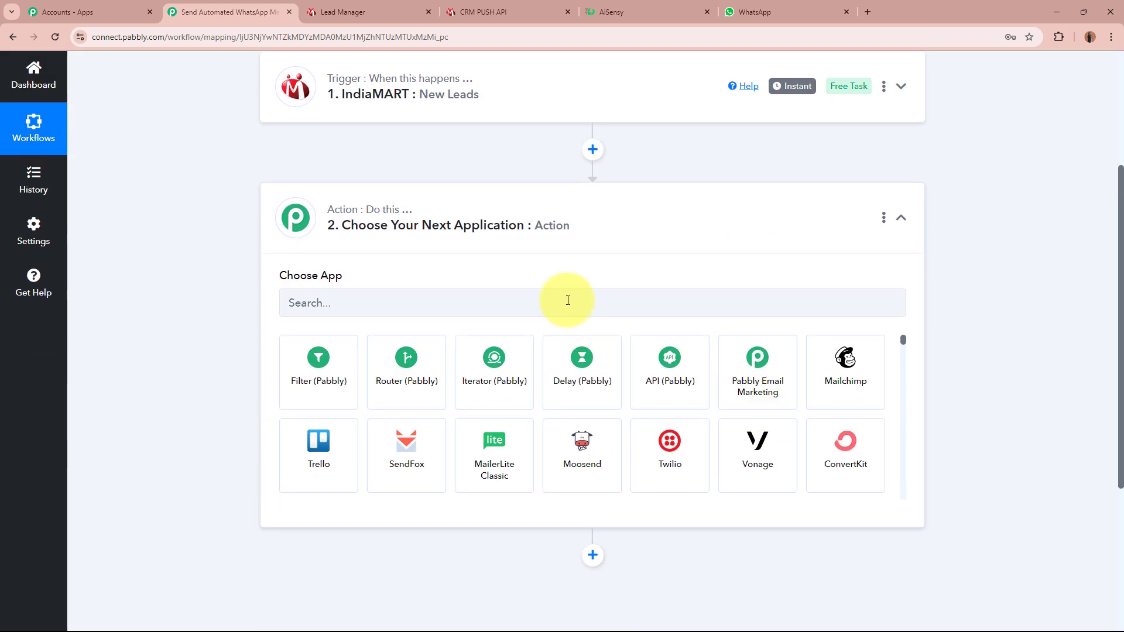
pyautogui.click(568, 300)
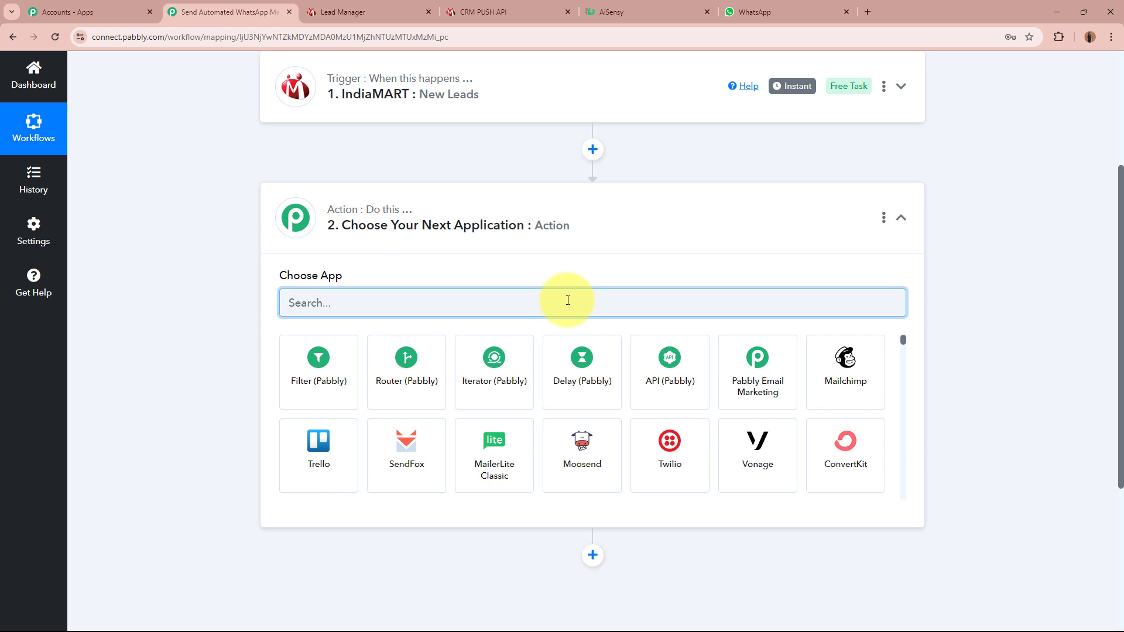
pyautogui.write('Whats')
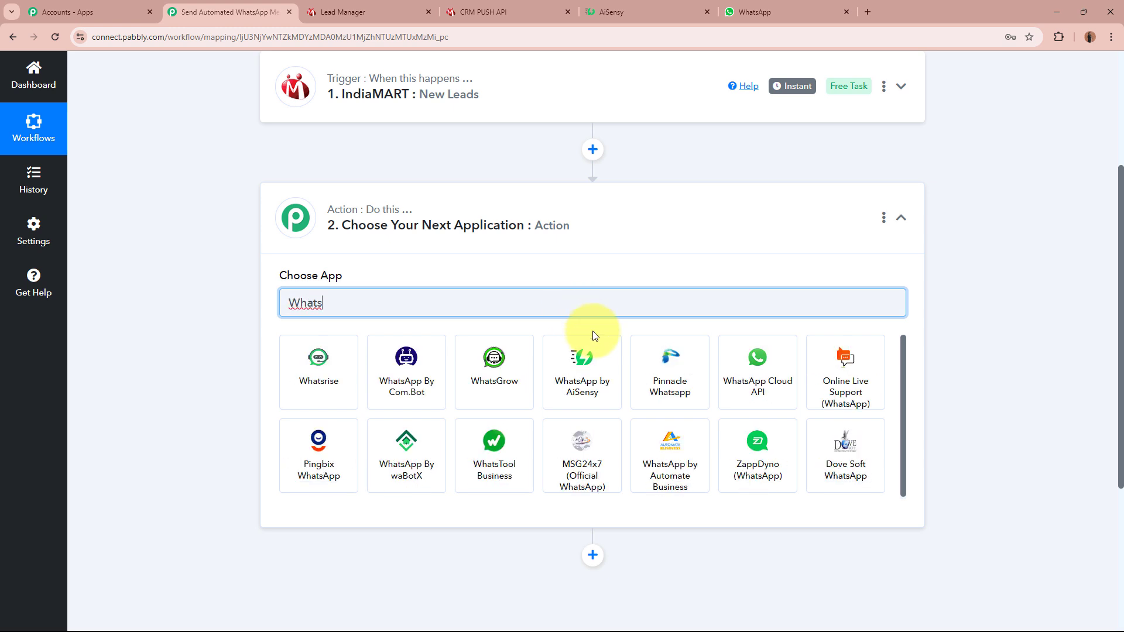
pyautogui.click(596, 353)
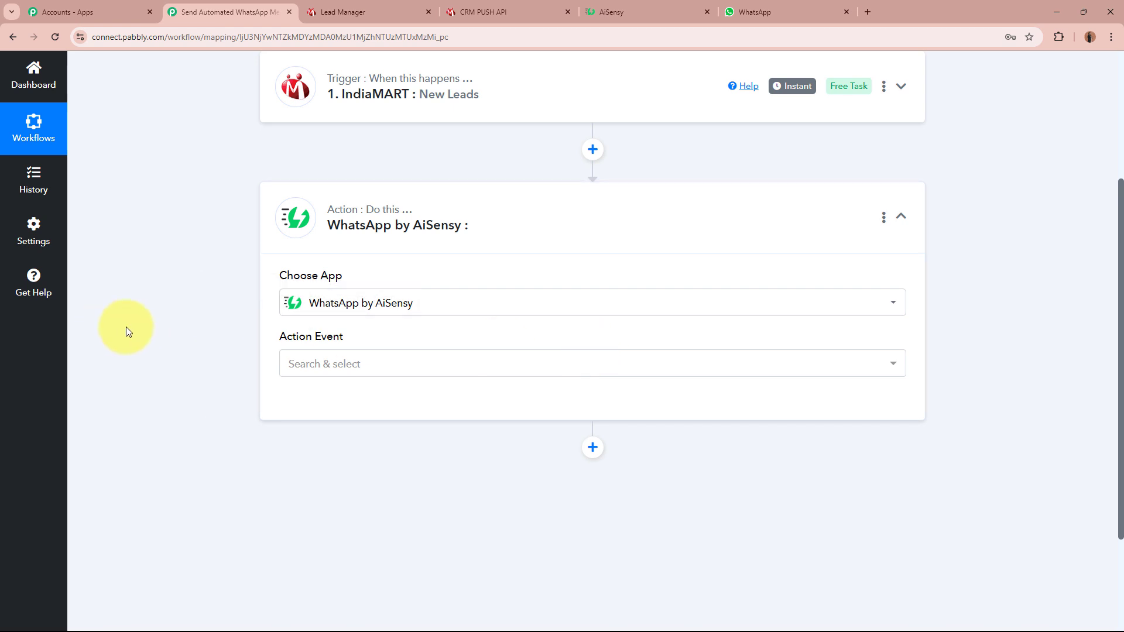
# - Switch to AiSensy and review the message text of the indiamart_message template
pyautogui.click(621, 12)
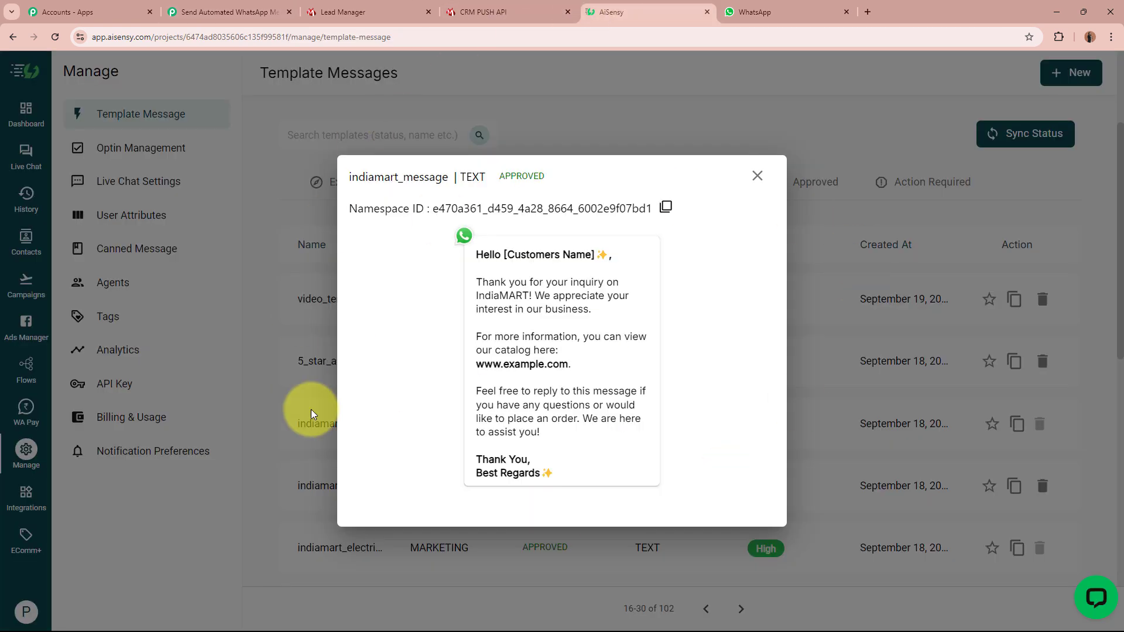
pyautogui.moveTo(477, 255); pyautogui.dragTo(607, 487)
pyautogui.click(592, 447)
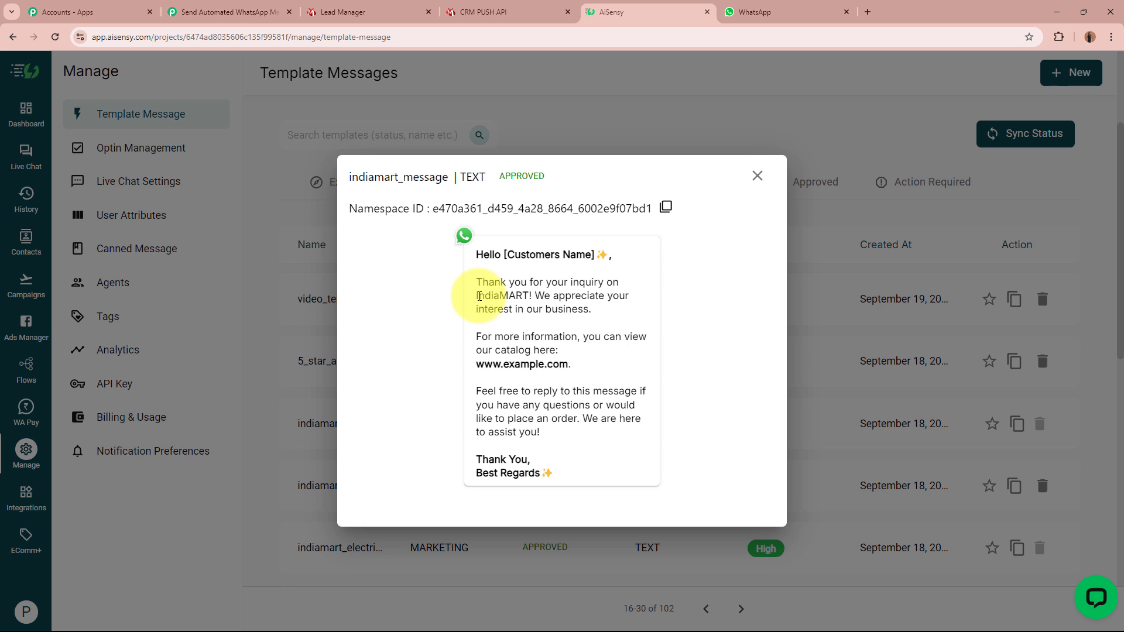
# - Return to the Pabbly Connect workflow and set the AiSensy action event to Send Template Message
pyautogui.click(257, 12)
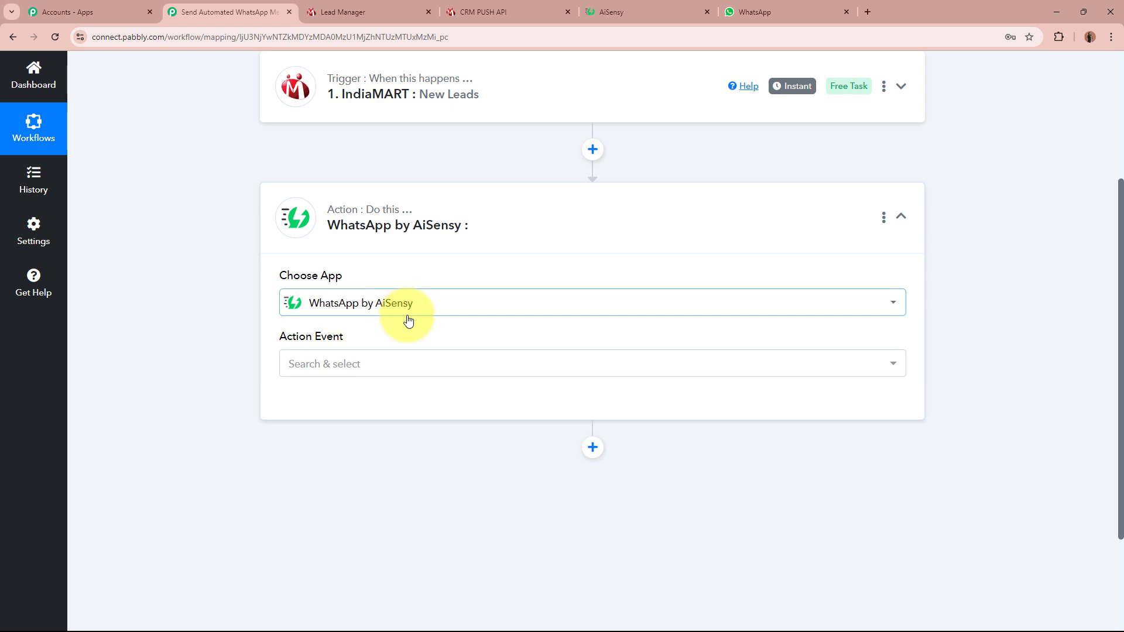
pyautogui.click(397, 378)
pyautogui.click(396, 439)
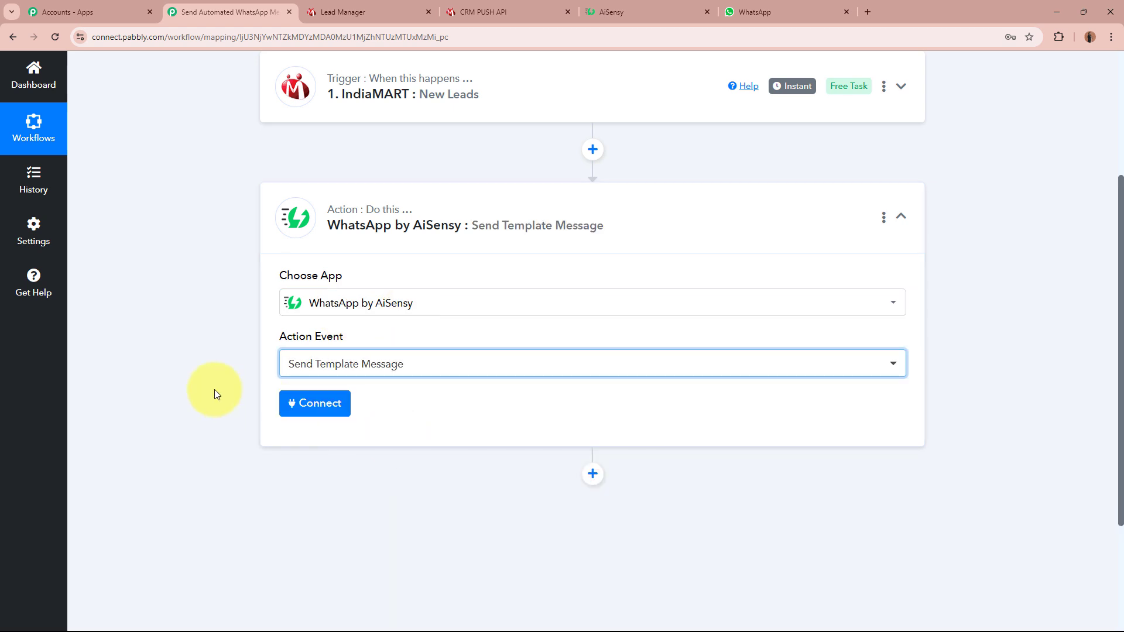
# - Start adding a new WhatsApp by AiSensy connection and read the instructions for obtaining its API key
pyautogui.click(318, 407)
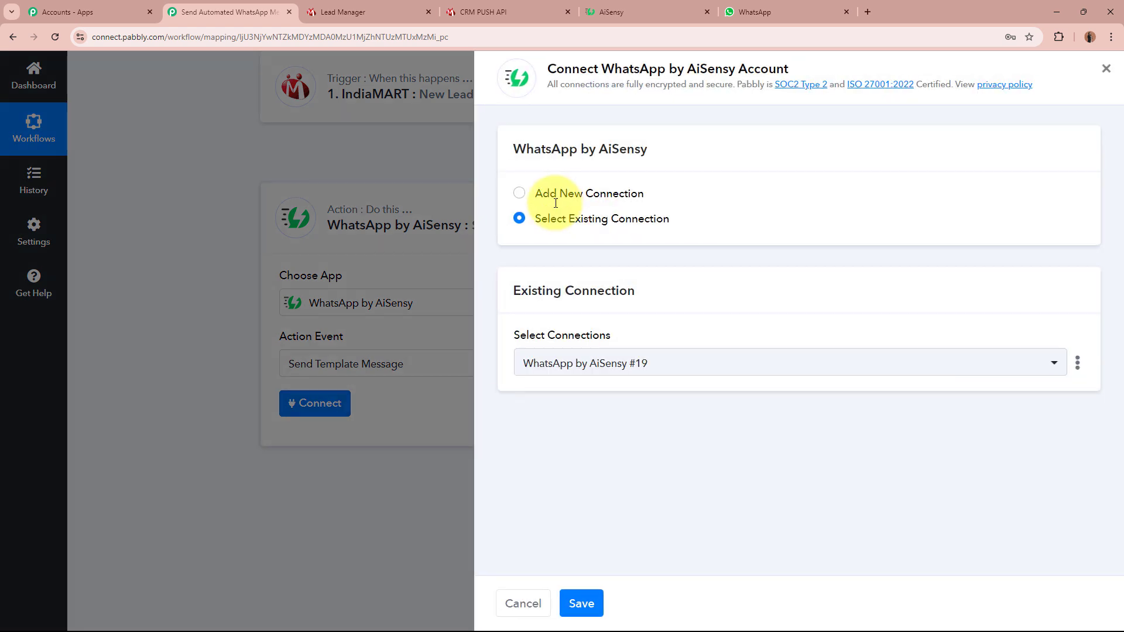
pyautogui.click(521, 193)
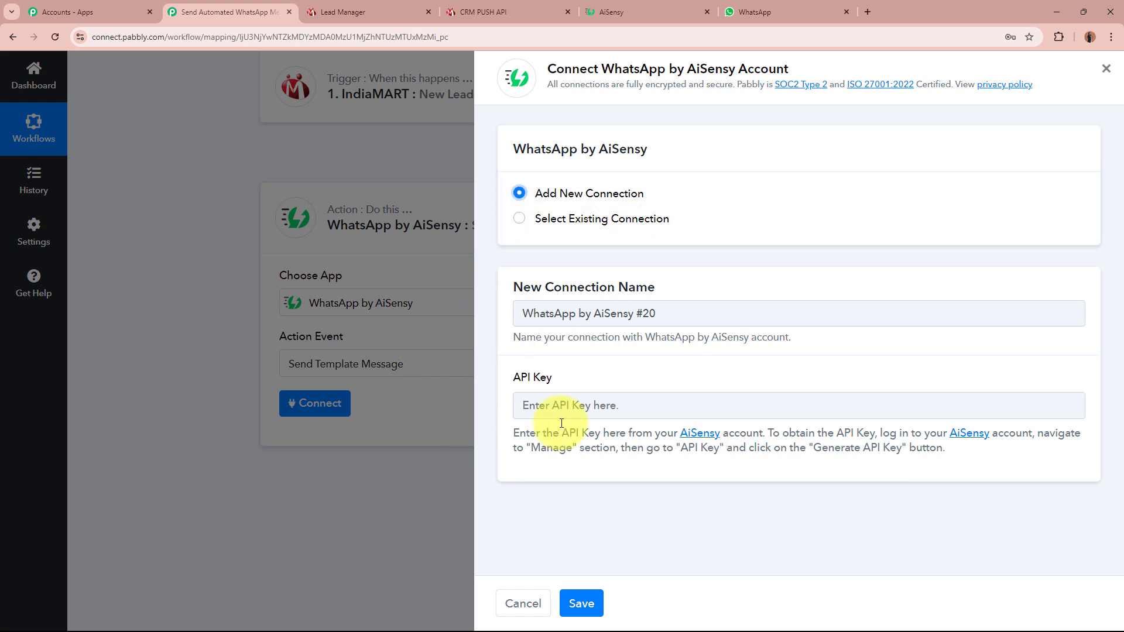
pyautogui.moveTo(510, 378); pyautogui.dragTo(606, 382)
pyautogui.click(609, 382)
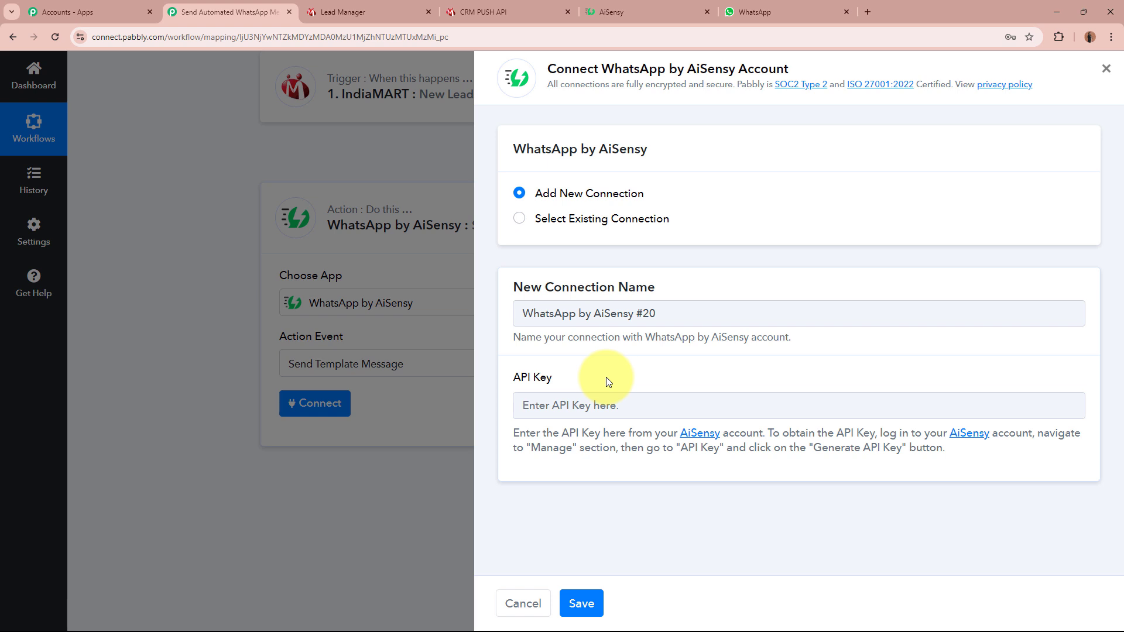
pyautogui.click(615, 404)
pyautogui.moveTo(514, 433); pyautogui.dragTo(990, 453)
pyautogui.click(988, 453)
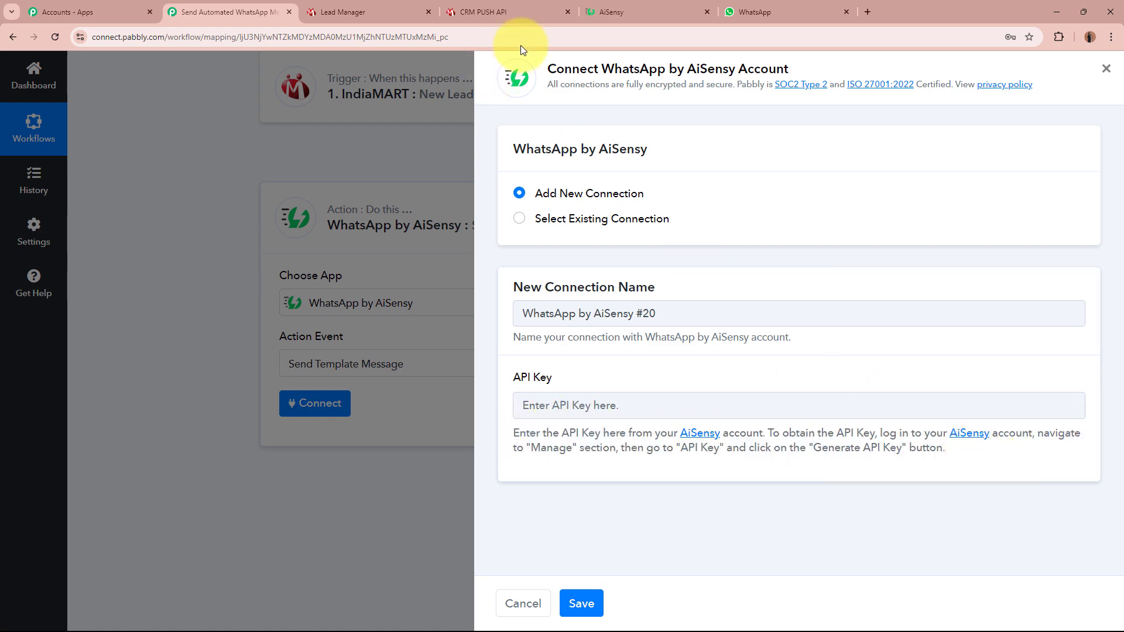
# - Switch to AiSensy, close the template preview and copy the account's API key from the Manage section
pyautogui.click(606, 6)
pyautogui.click(789, 146)
pyautogui.scroll(3, 779, 235)
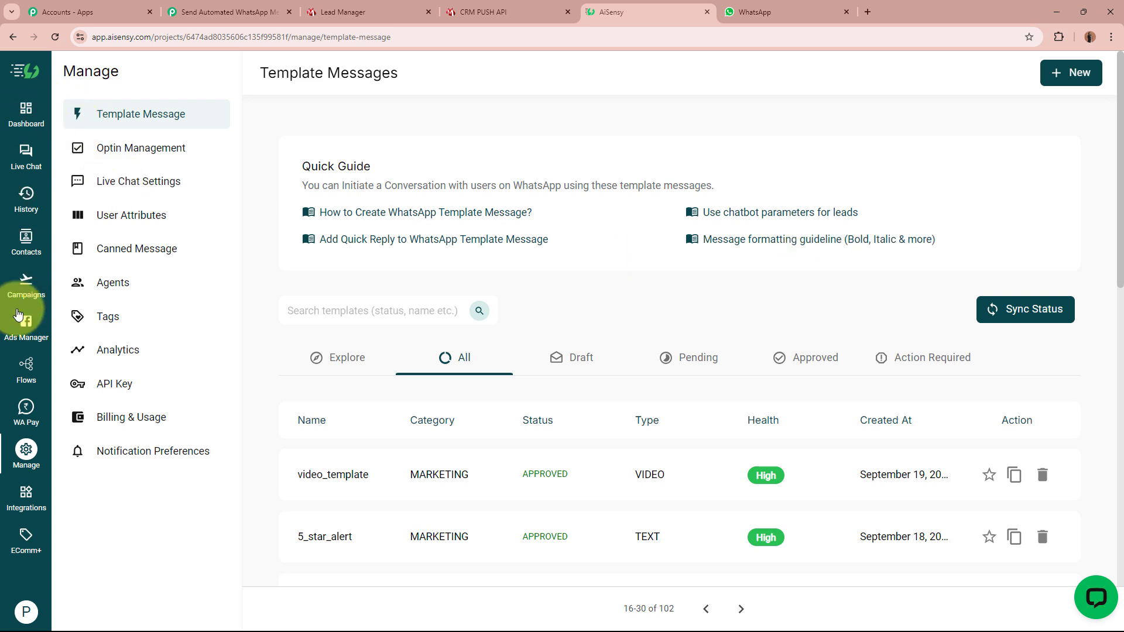
pyautogui.click(18, 460)
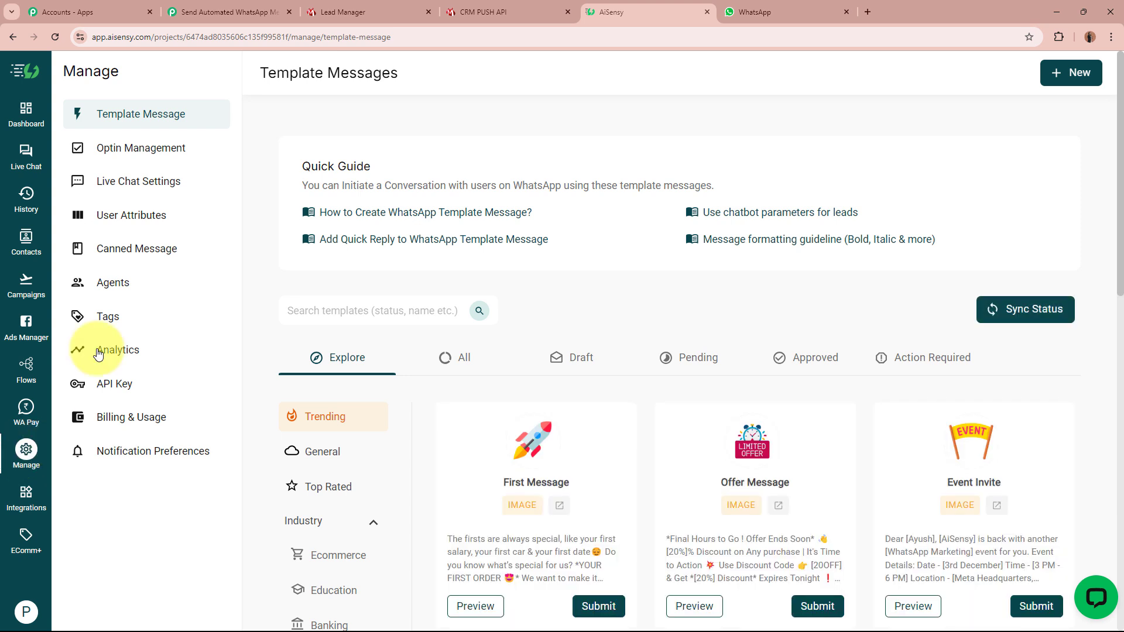
pyautogui.click(148, 390)
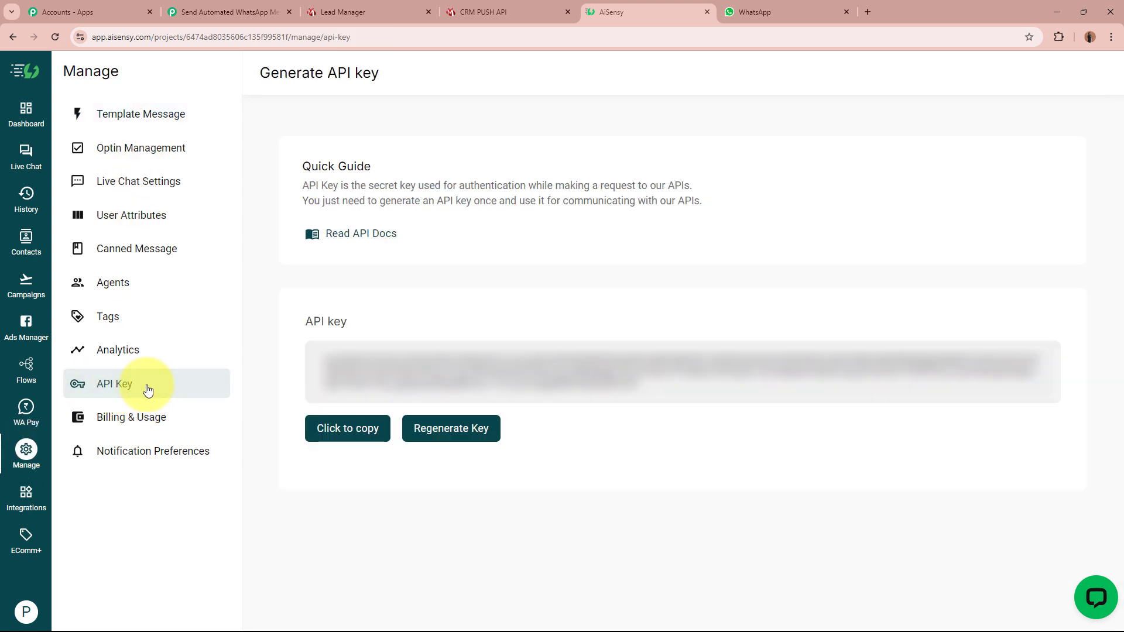
pyautogui.click(351, 430)
# - Return to Pabbly Connect, paste the API key into the new AiSensy connection and save it
pyautogui.click(234, 6)
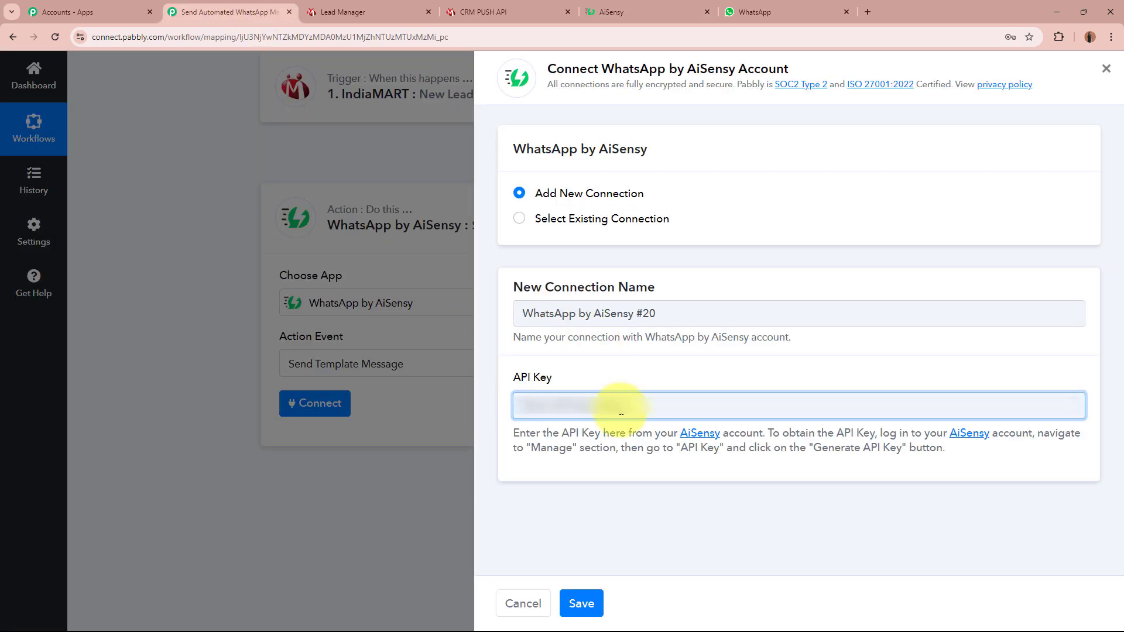
pyautogui.hotkey('ctrl', 'v')
pyautogui.click(588, 600)
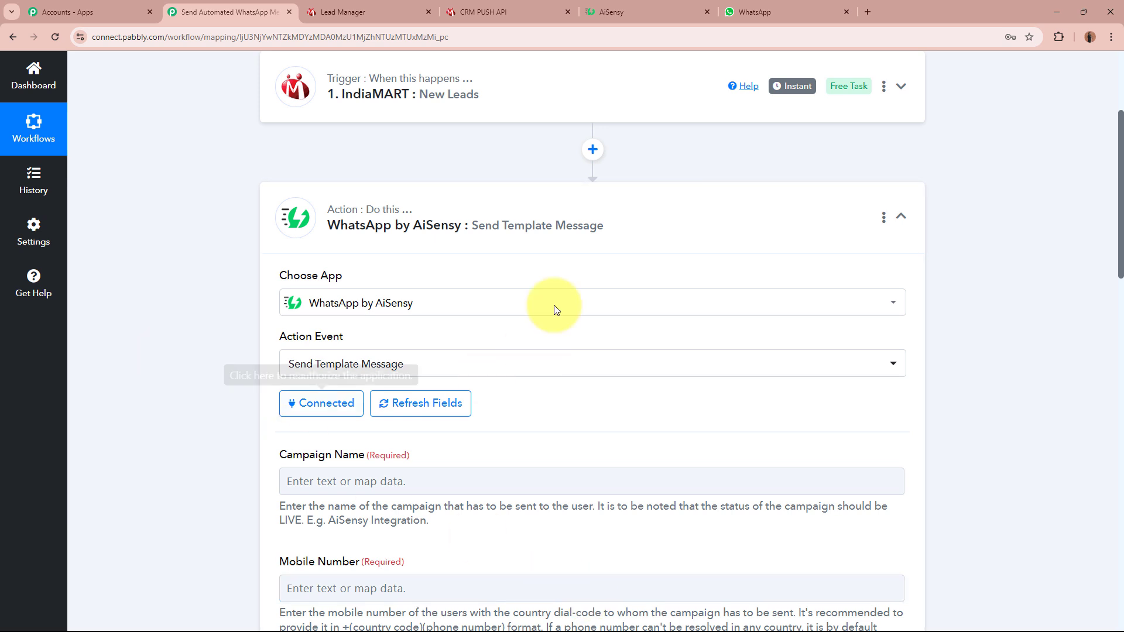
# - Look over the action's required fields, switch to AiSensy and start a new API campaign named IndiaMART New Leads
pyautogui.scroll(-2, 173, 288)
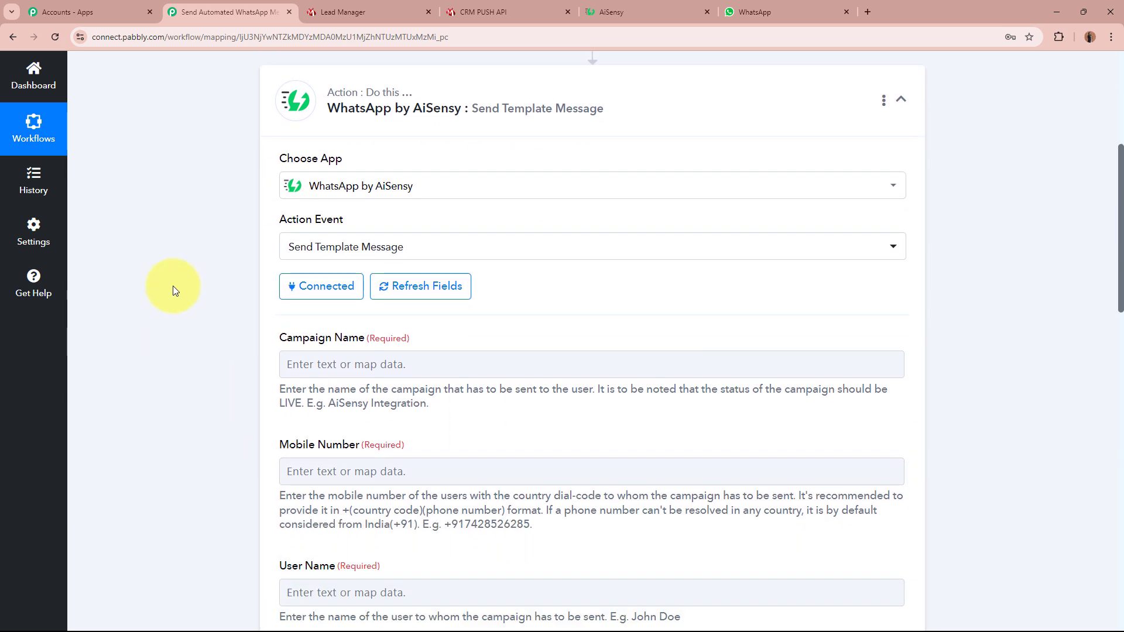
pyautogui.scroll(2, 363, 364)
pyautogui.scroll(-2, 402, 422)
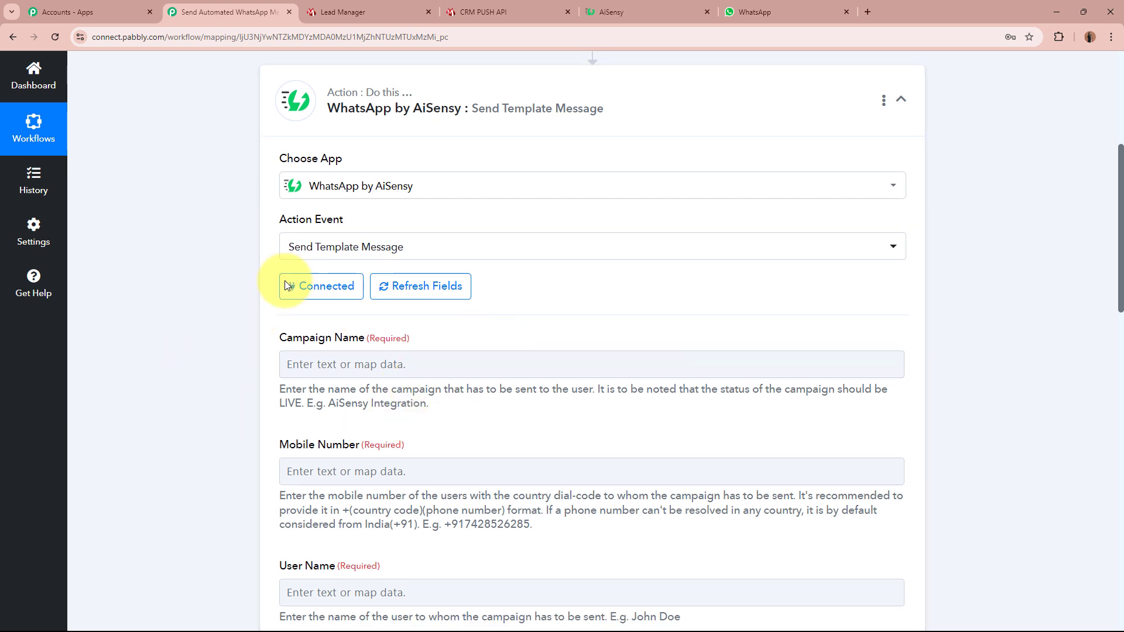
pyautogui.click(603, 10)
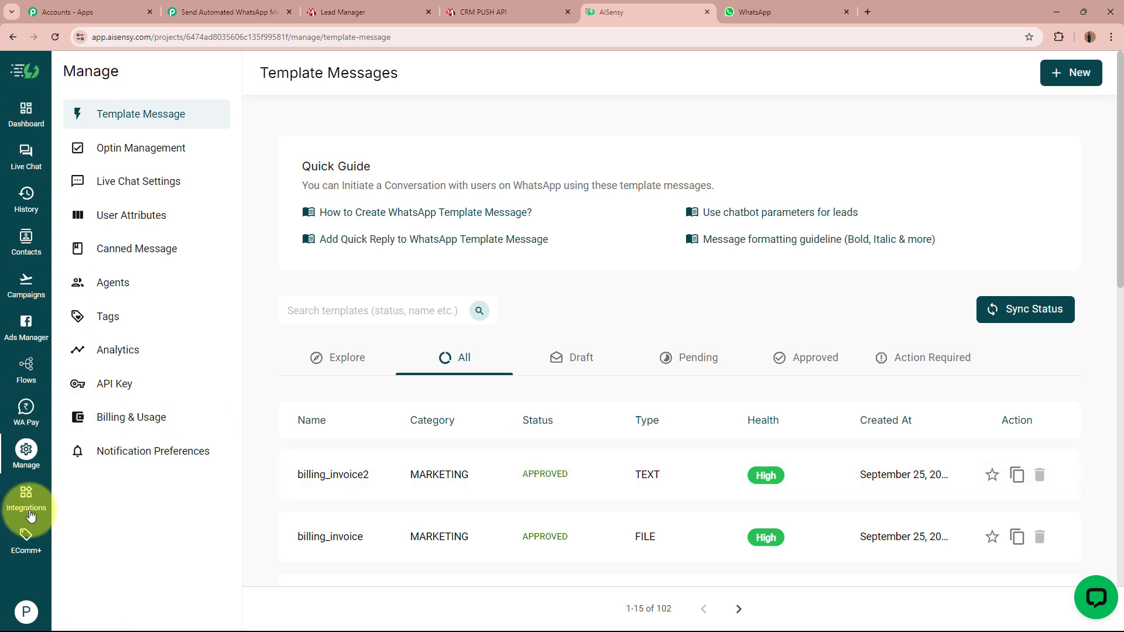
pyautogui.click(25, 283)
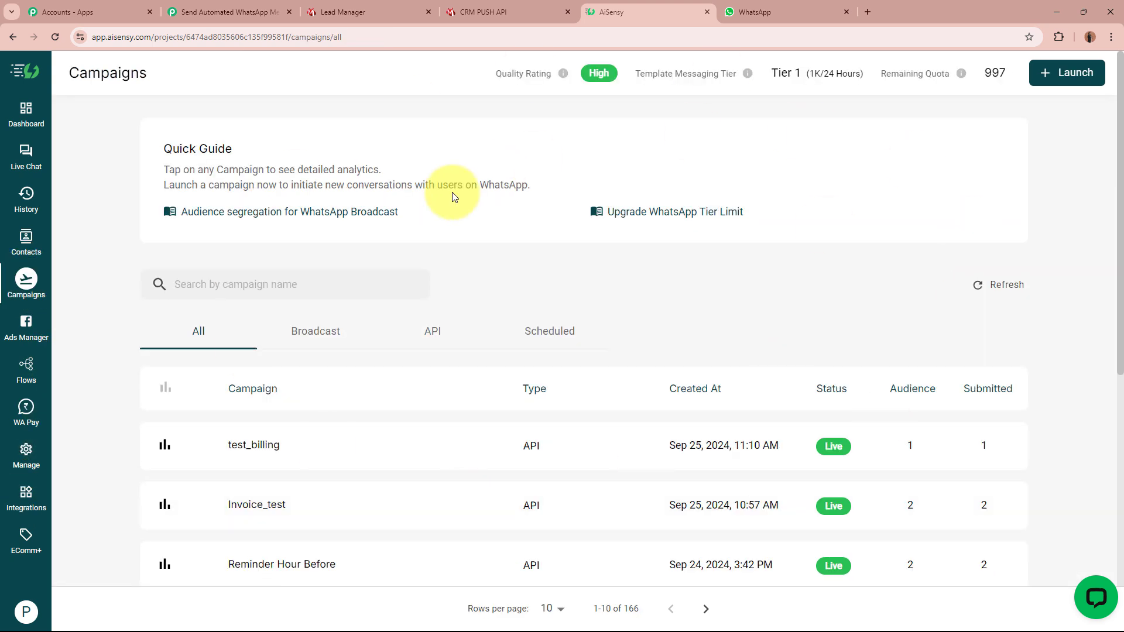
pyautogui.click(1072, 79)
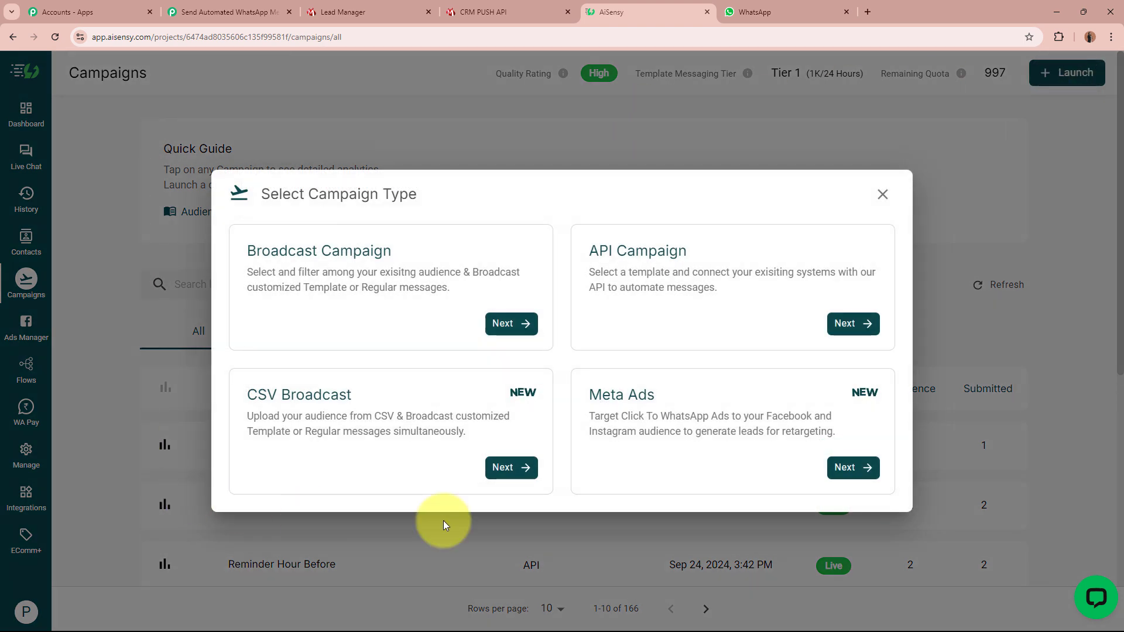
pyautogui.click(837, 322)
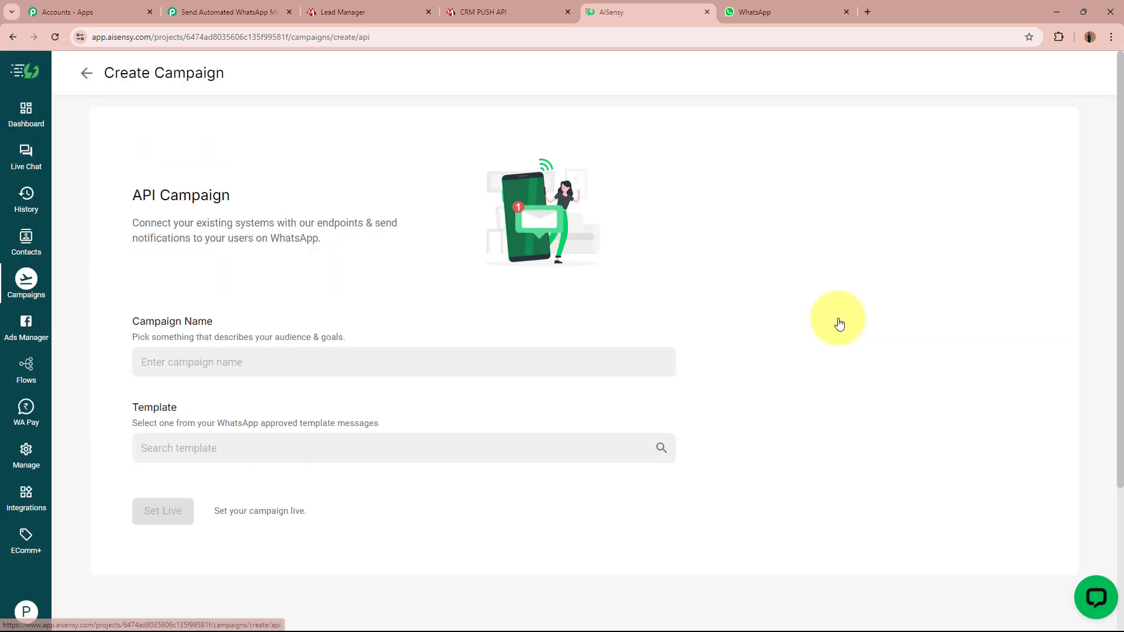
pyautogui.click(269, 358)
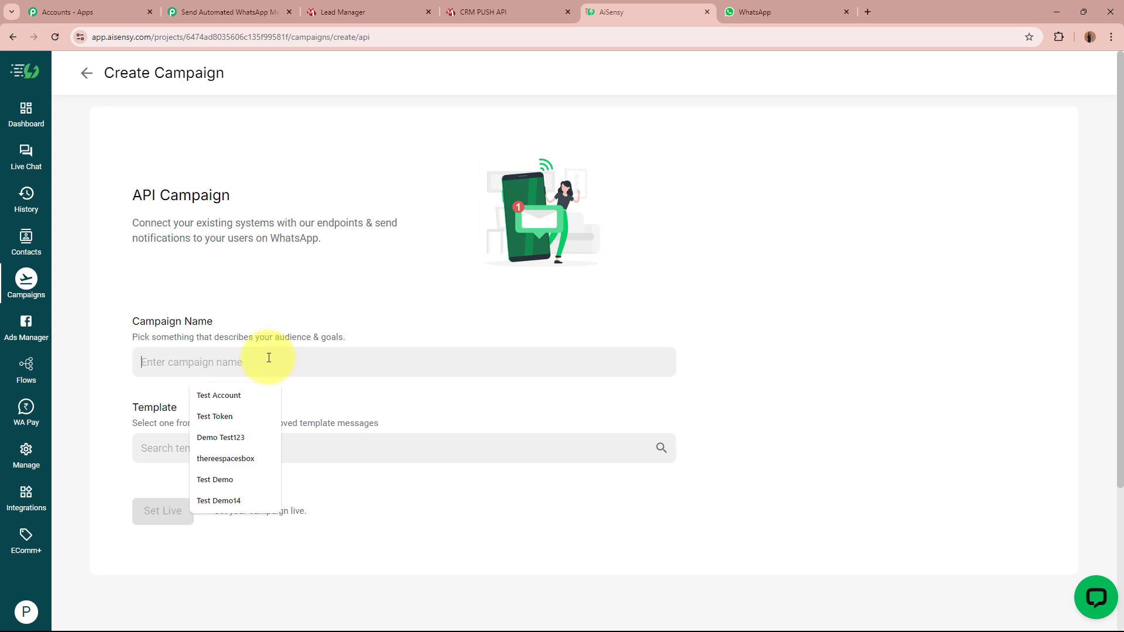
pyautogui.write('Inid')
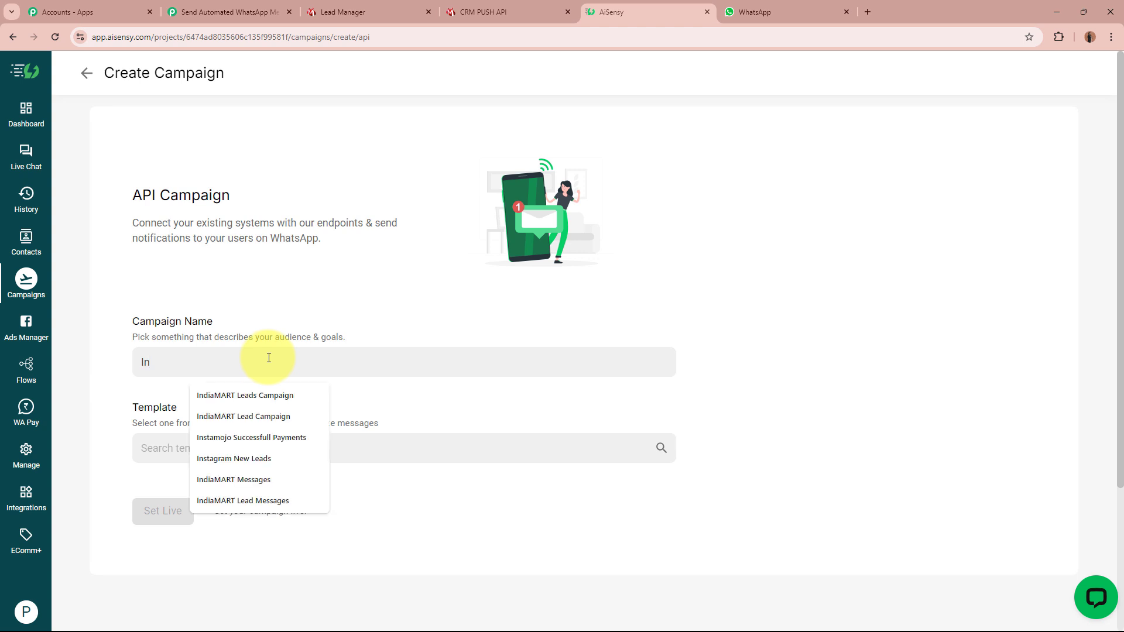
pyautogui.click(364, 410)
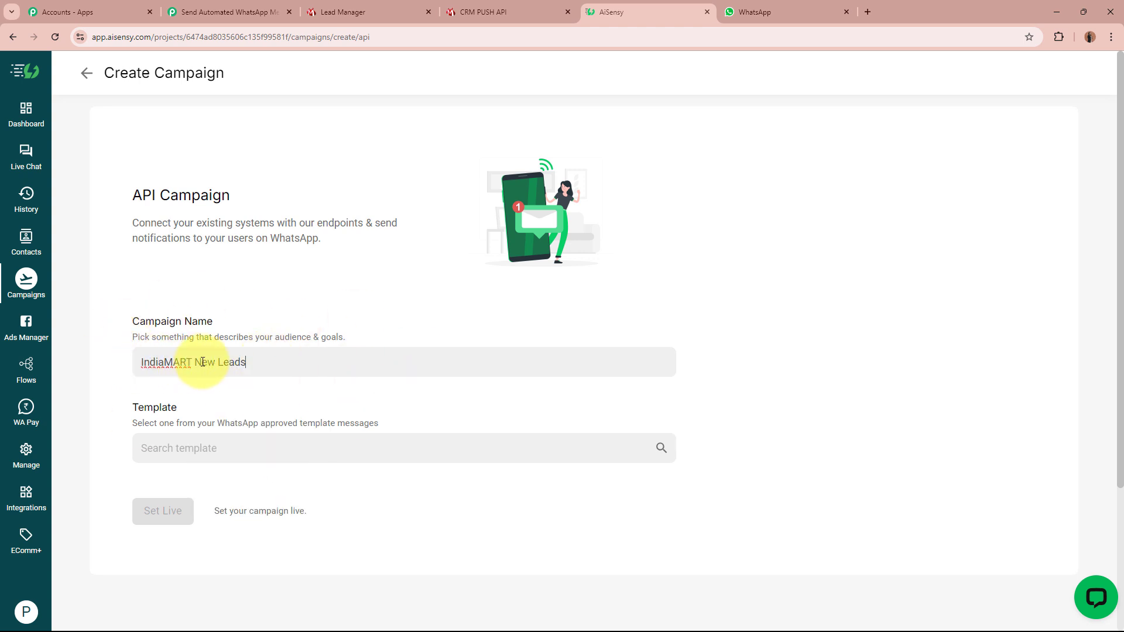
# - Select the indiamart_message template for the campaign and set the campaign live
pyautogui.click(305, 439)
pyautogui.write('In')
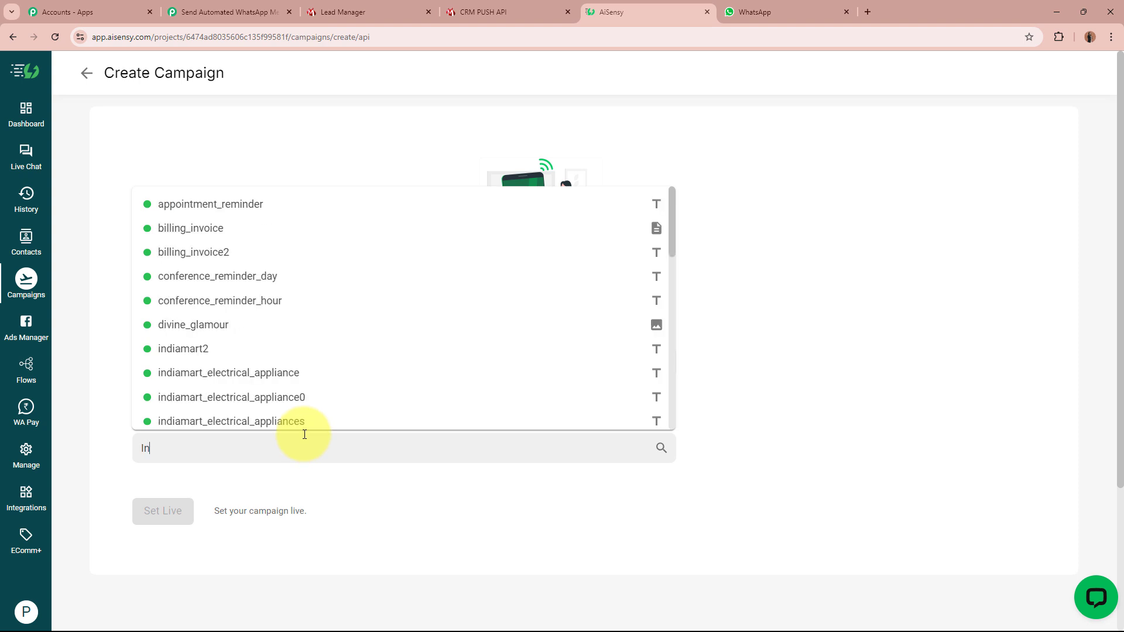
pyautogui.press('Escape')
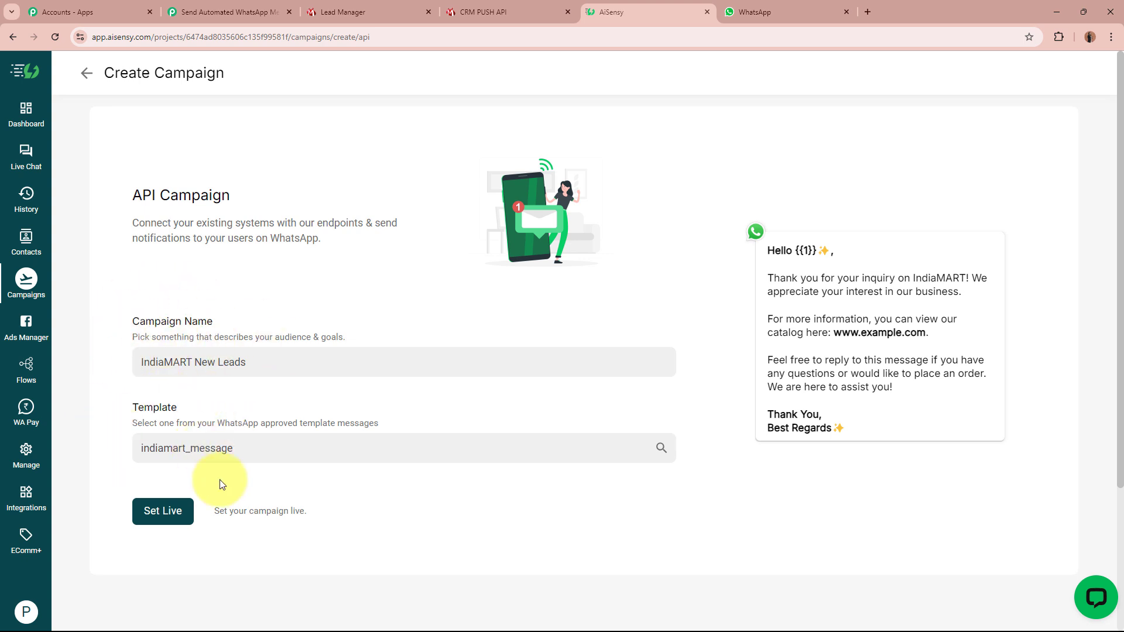
pyautogui.click(167, 514)
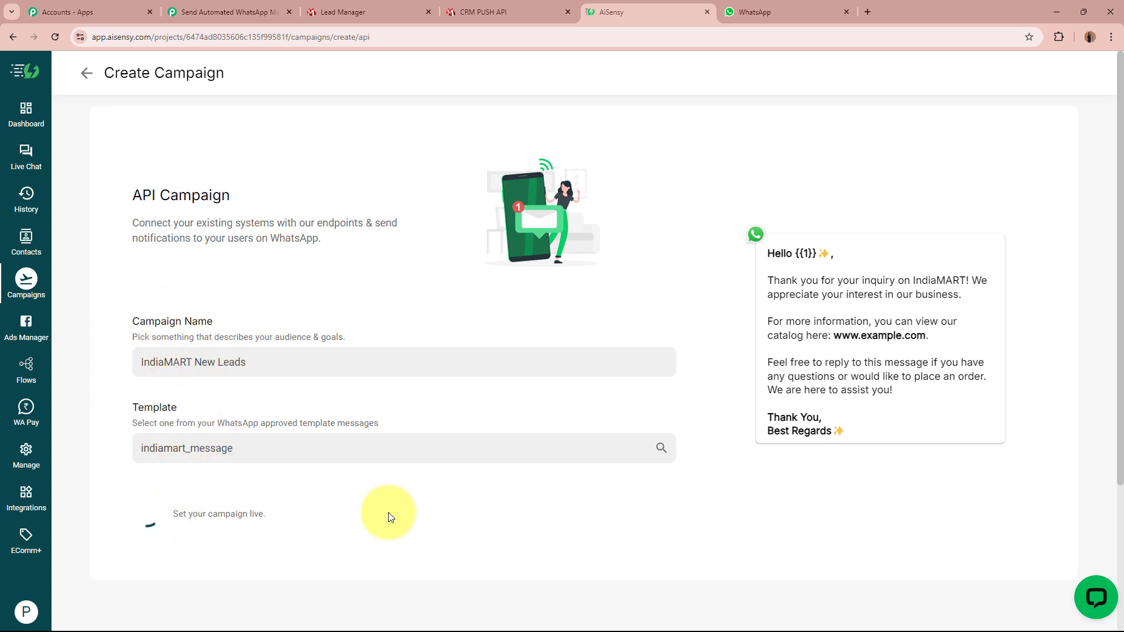
pyautogui.click(220, 522)
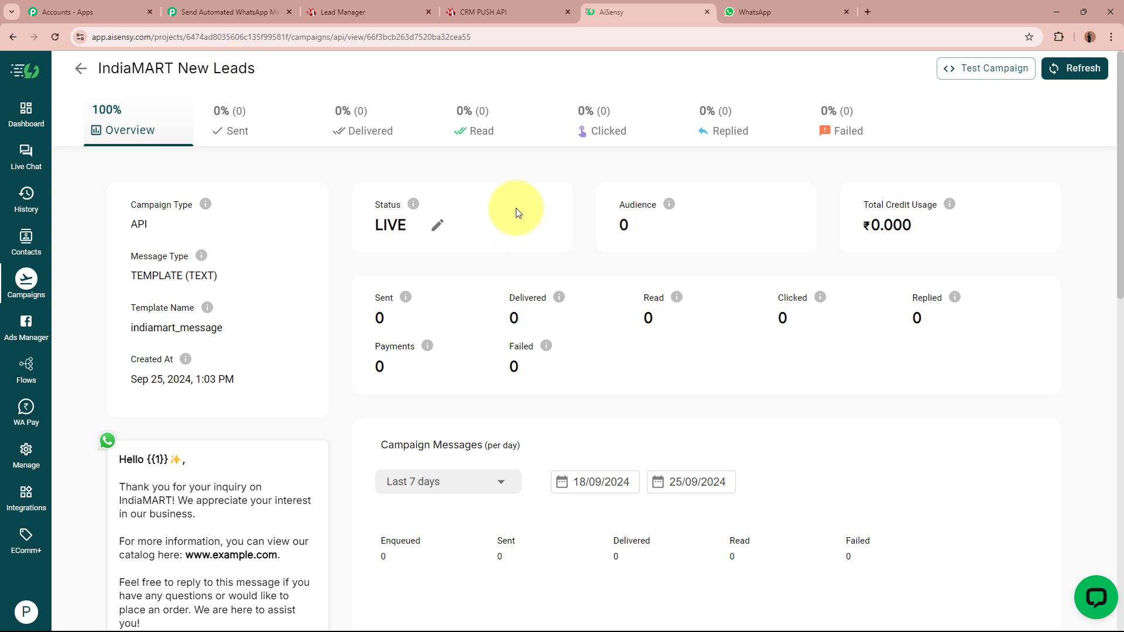
# - Return to Pabbly Connect, check the live-campaign requirement against AiSensy and set the Campaign Name to IndiaMART New Leads
pyautogui.click(244, 5)
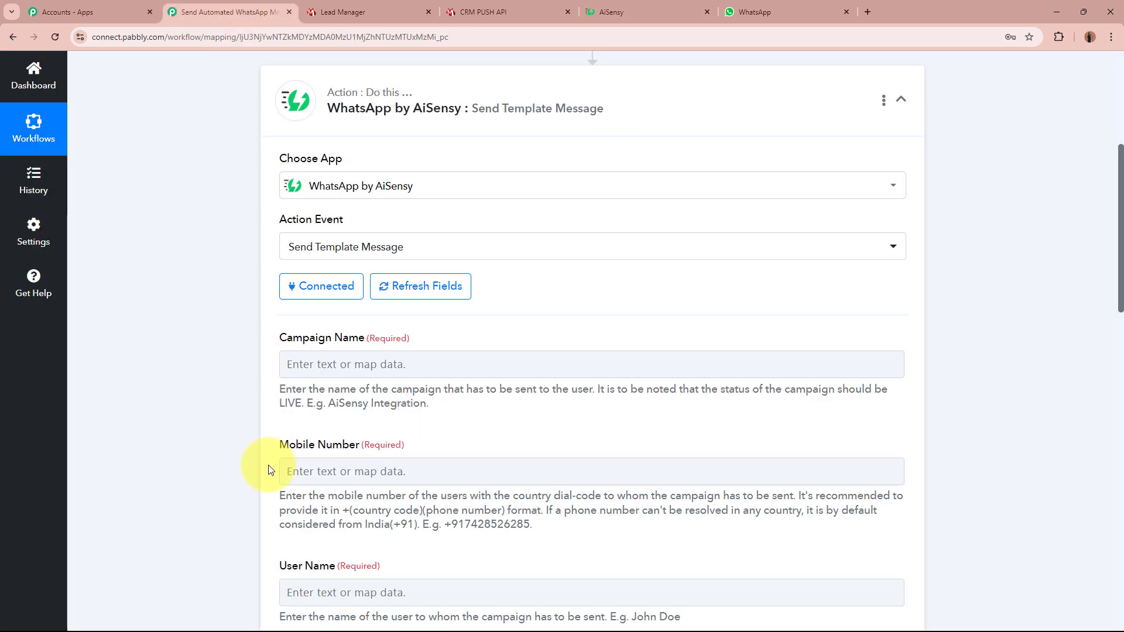
pyautogui.moveTo(280, 403); pyautogui.dragTo(322, 403)
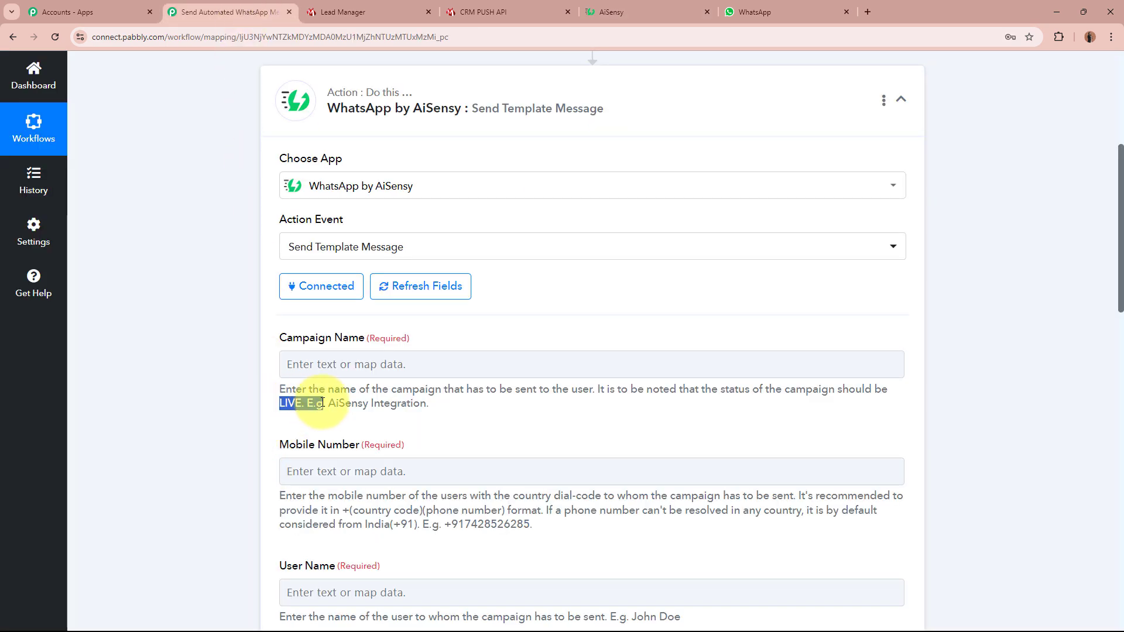
pyautogui.moveTo(753, 389); pyautogui.dragTo(641, 421)
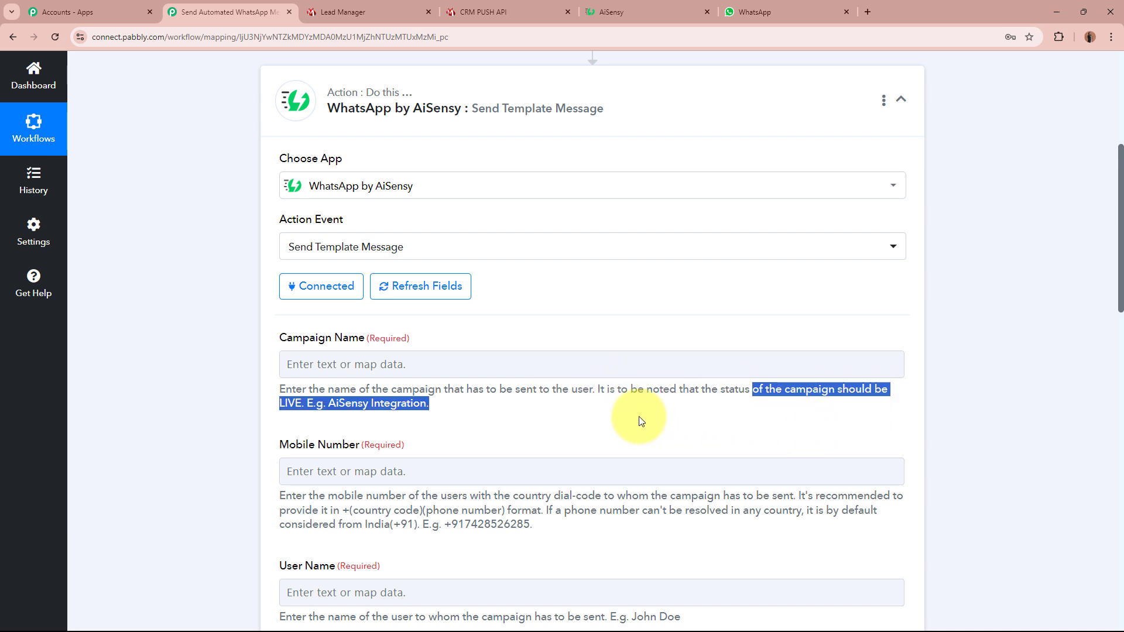
pyautogui.click(641, 421)
pyautogui.click(667, 12)
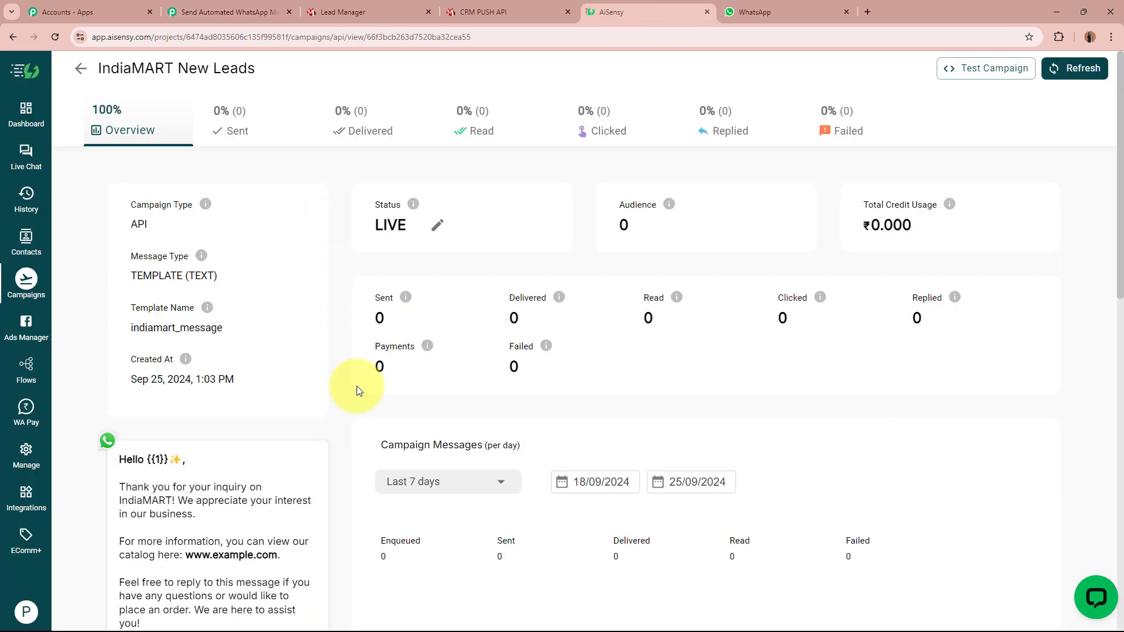
pyautogui.click(230, 12)
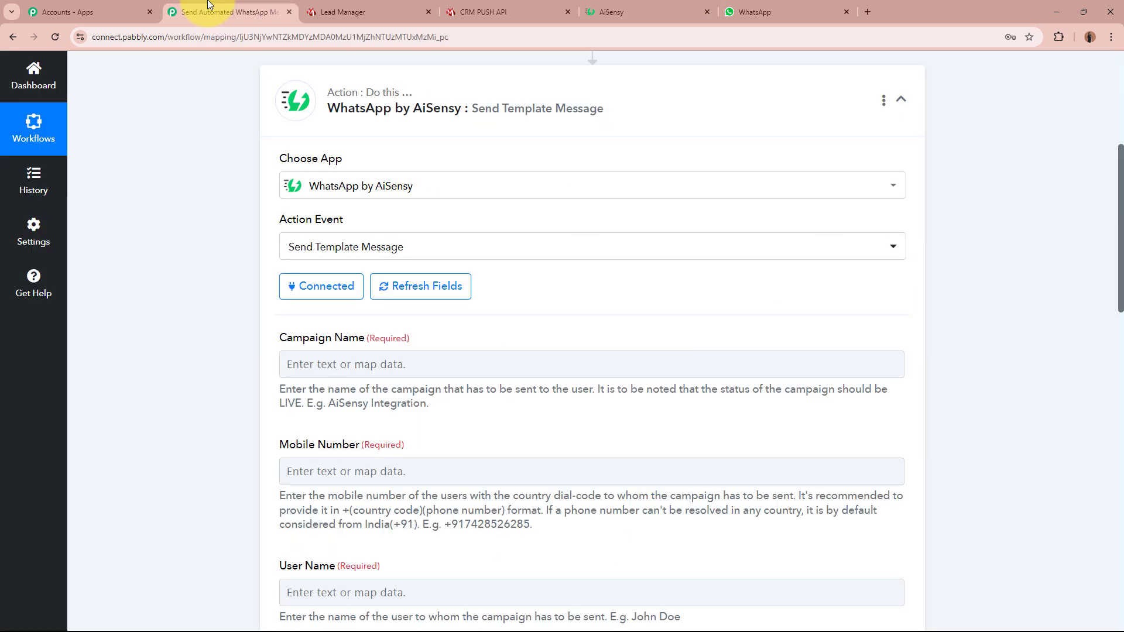
pyautogui.click(365, 369)
pyautogui.write('IndiaMART New Leads')
pyautogui.click(142, 381)
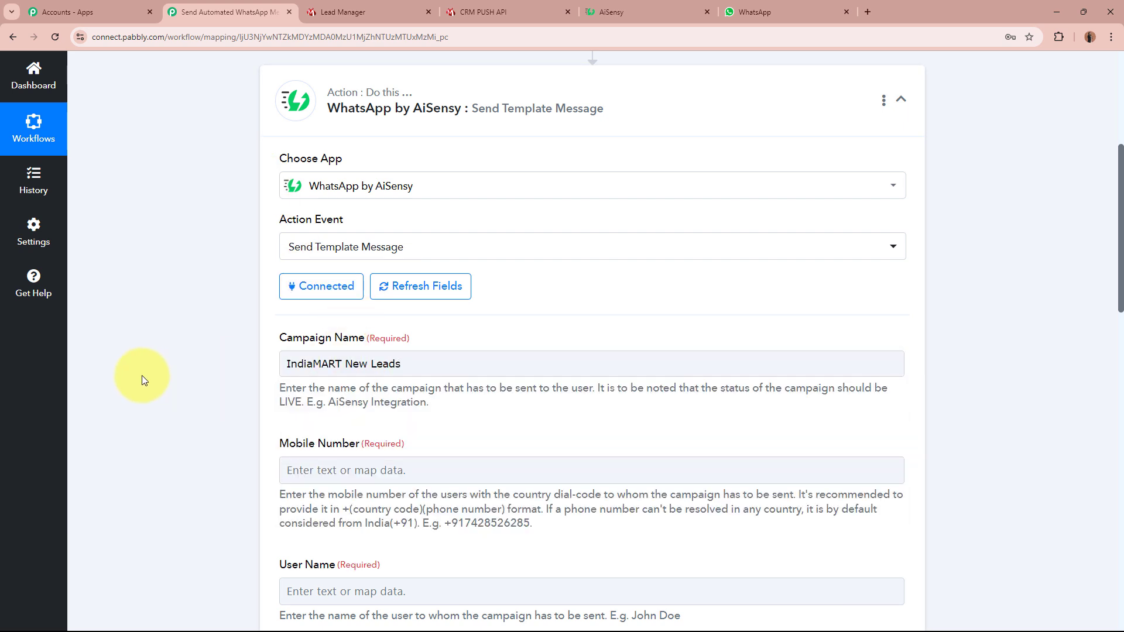
# - Map the Mobile Number field to the RESPONSE SENDER MOBILE value from the IndiaMART New Leads trigger
pyautogui.scroll(-3, 187, 389)
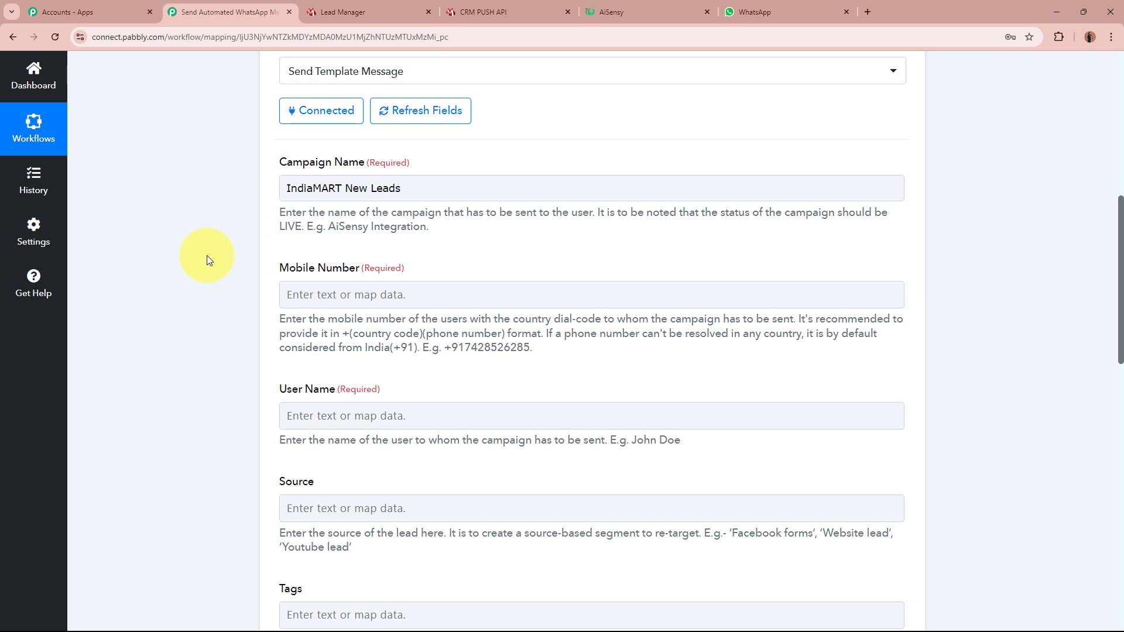
pyautogui.scroll(6, 205, 268)
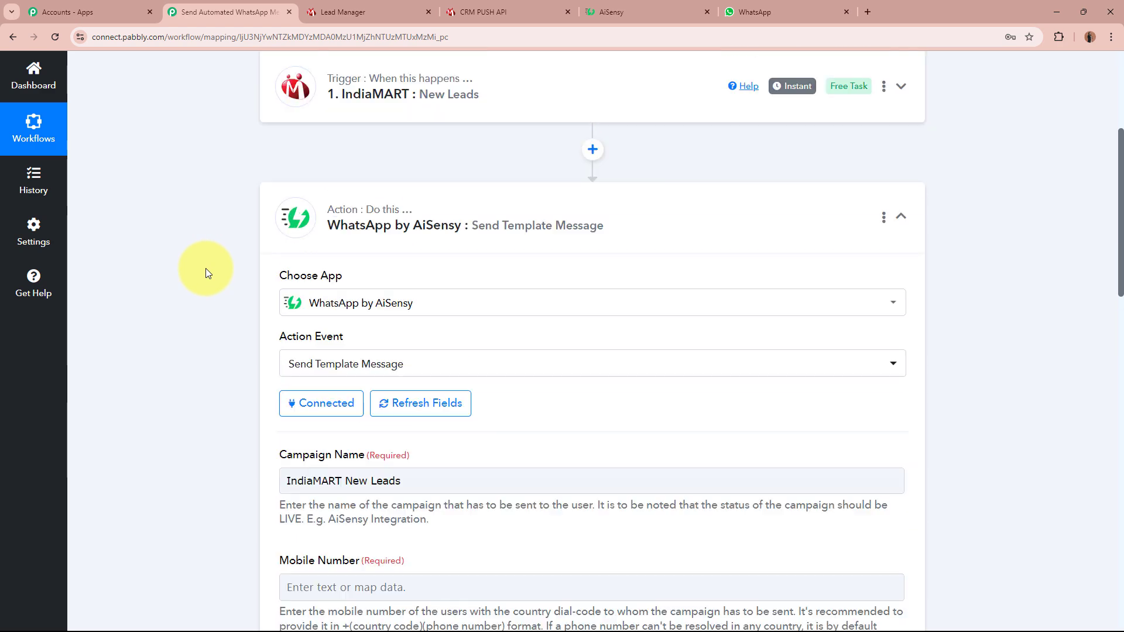
pyautogui.scroll(-7, 188, 329)
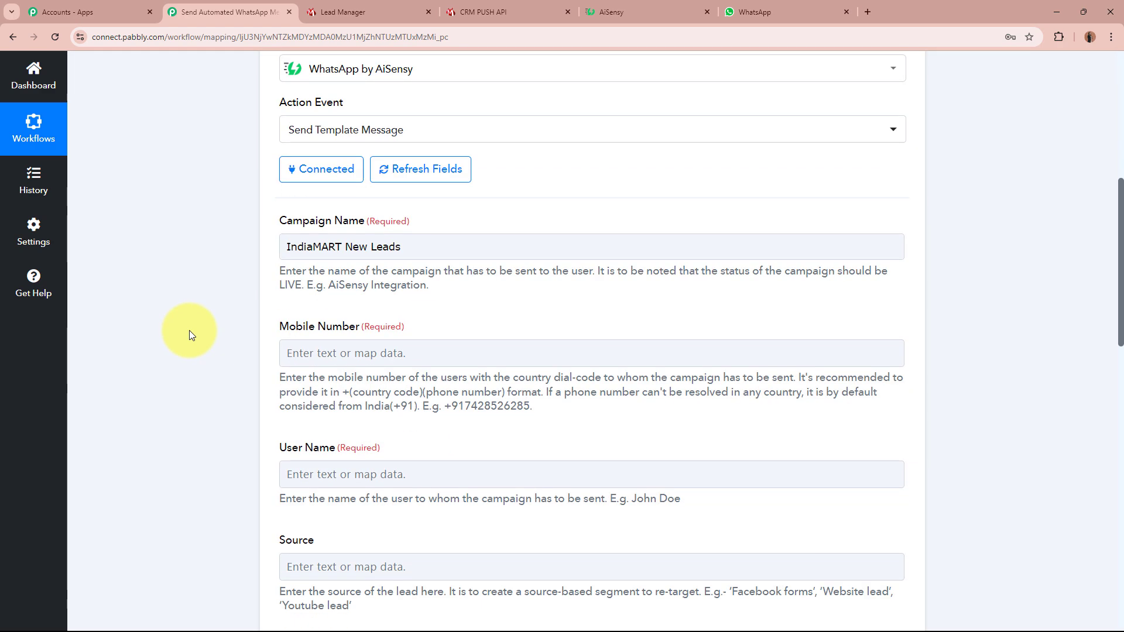
pyautogui.click(362, 227)
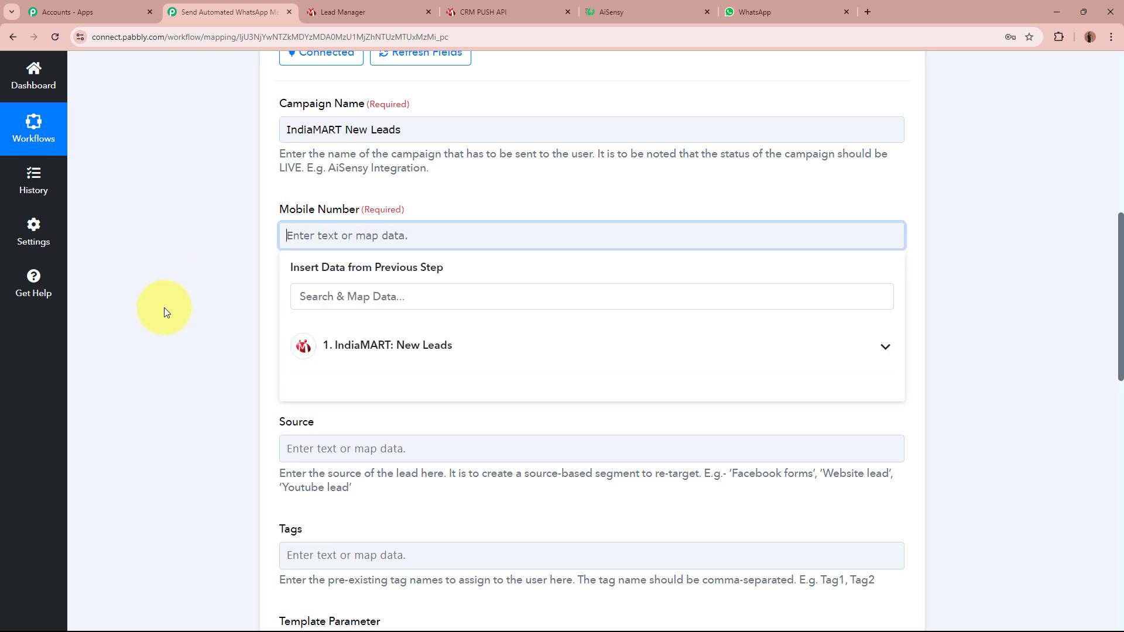
pyautogui.click(467, 354)
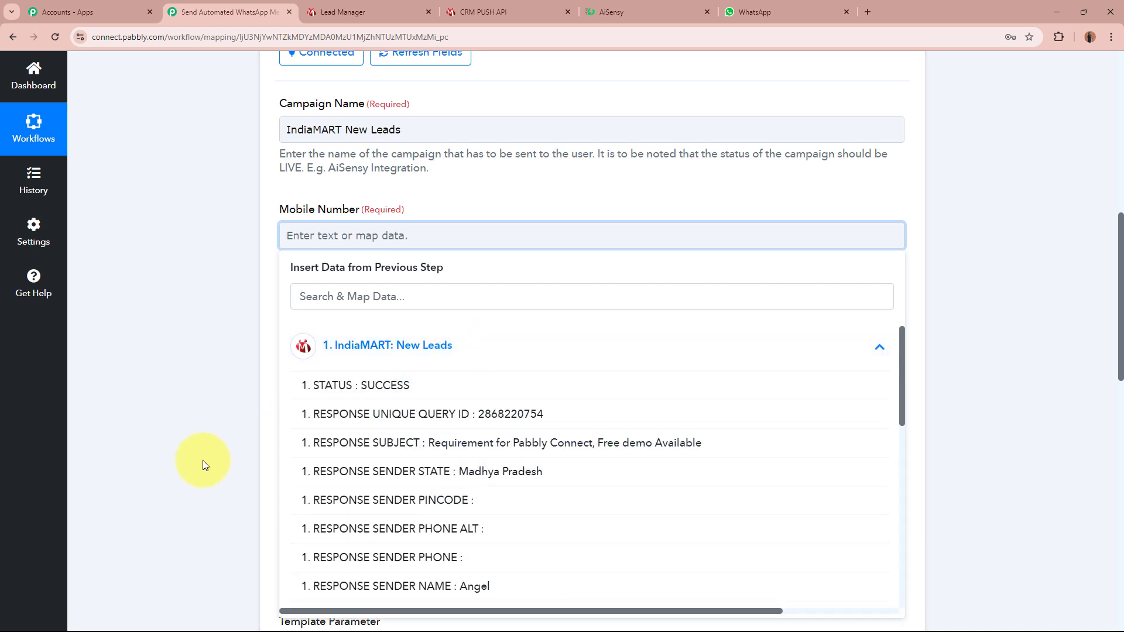
pyautogui.click(414, 295)
pyautogui.write('Mo')
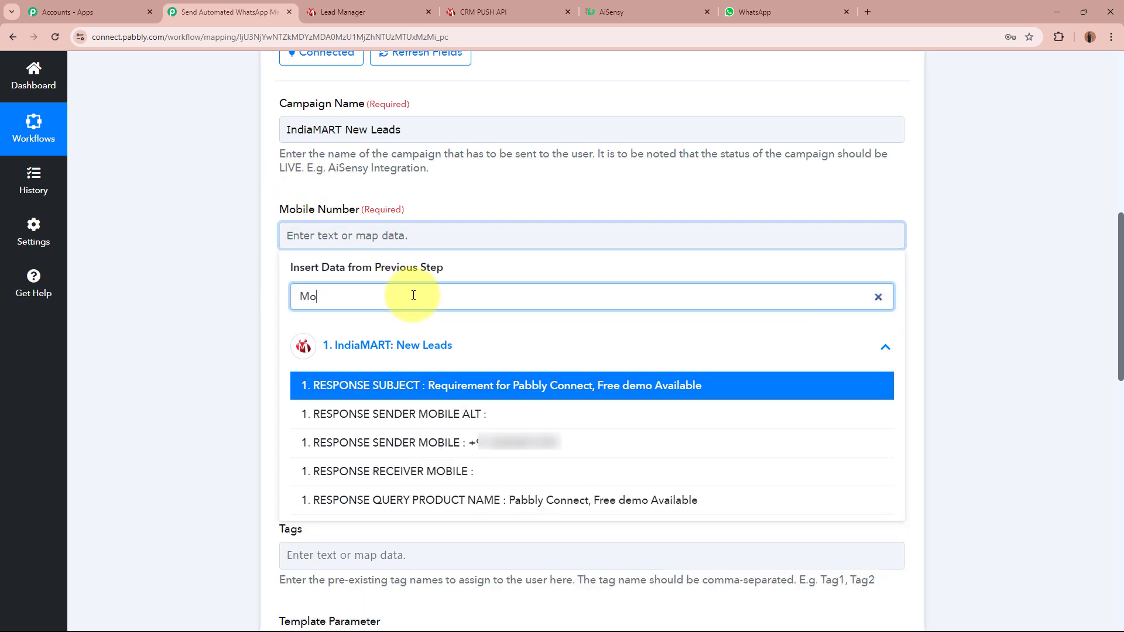
pyautogui.write('blie')
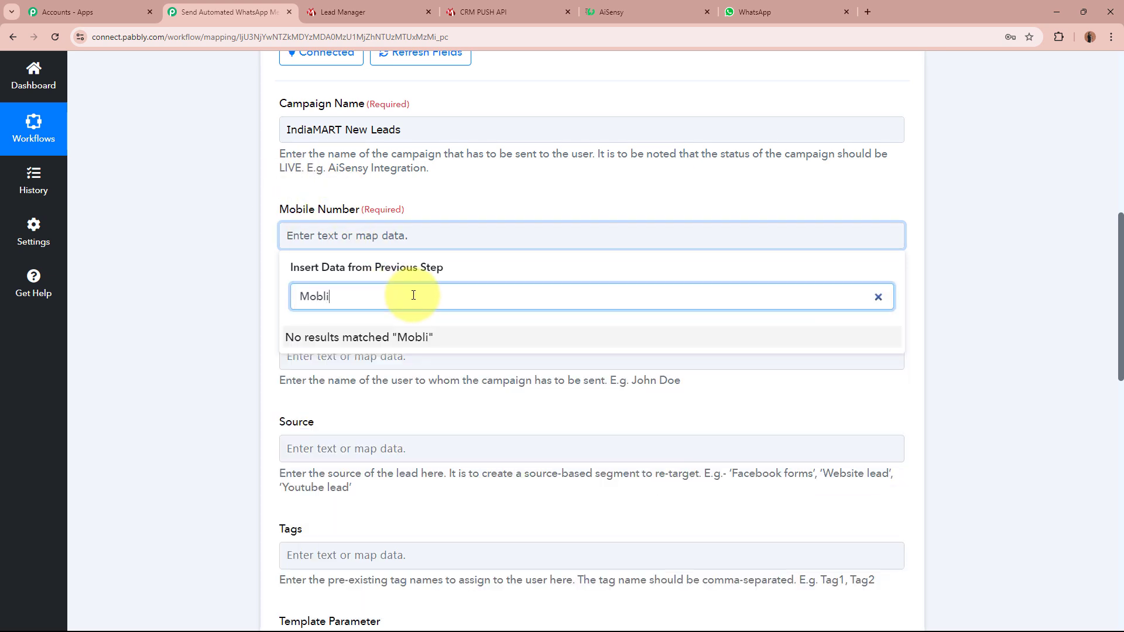
pyautogui.press('BackSpace')
pyautogui.press('BackSpace')
pyautogui.press('BackSpace')
pyautogui.press('BackSpace')
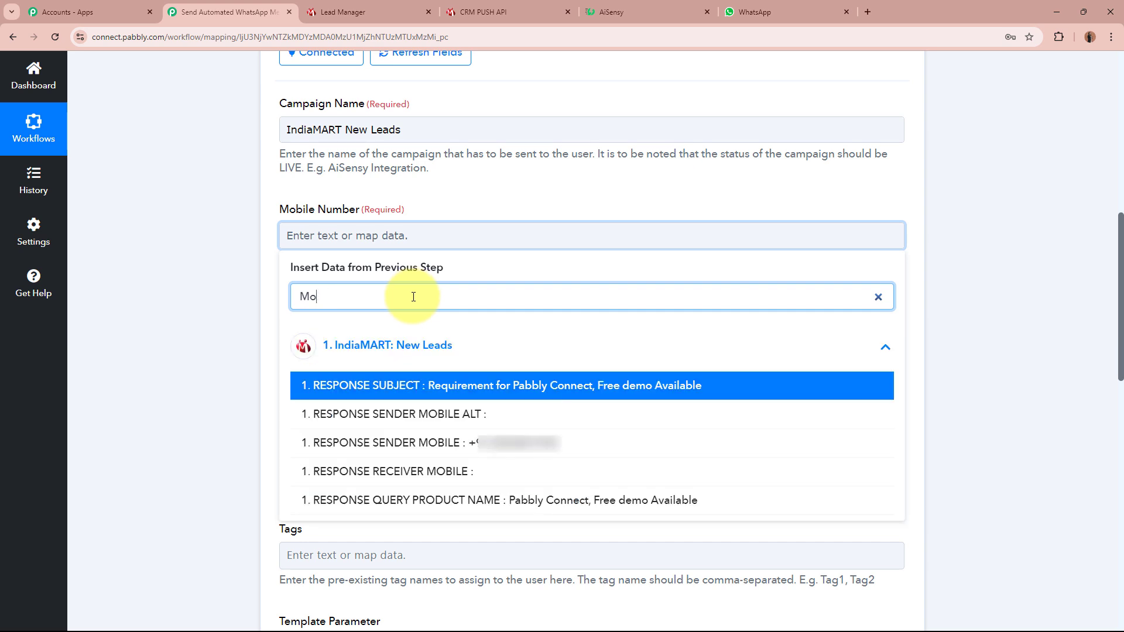
pyautogui.click(554, 455)
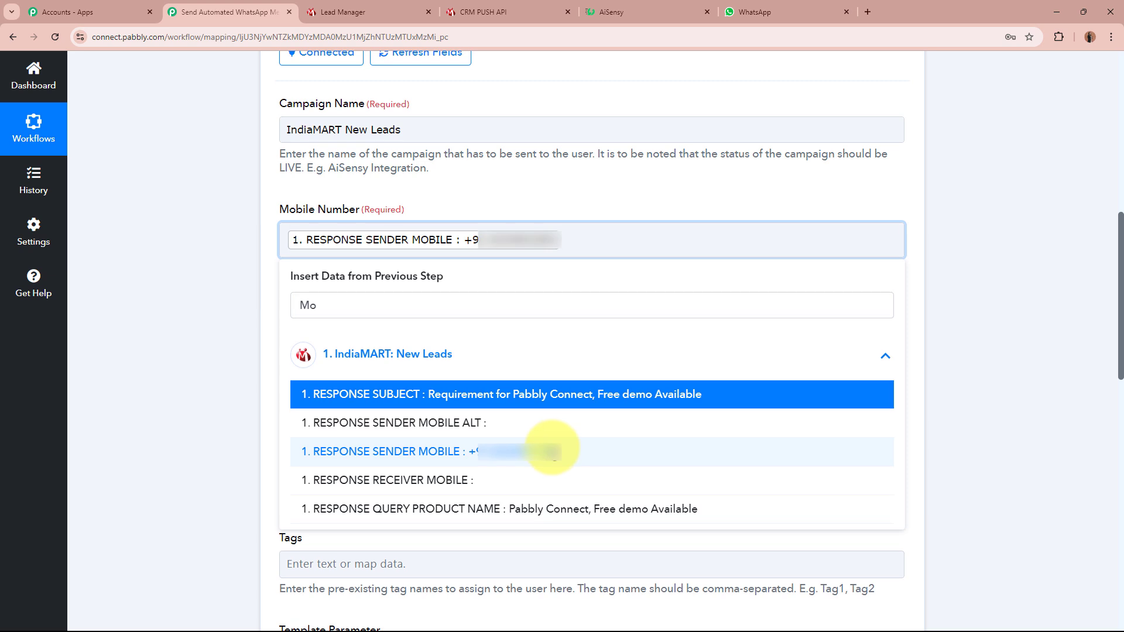
pyautogui.click(212, 254)
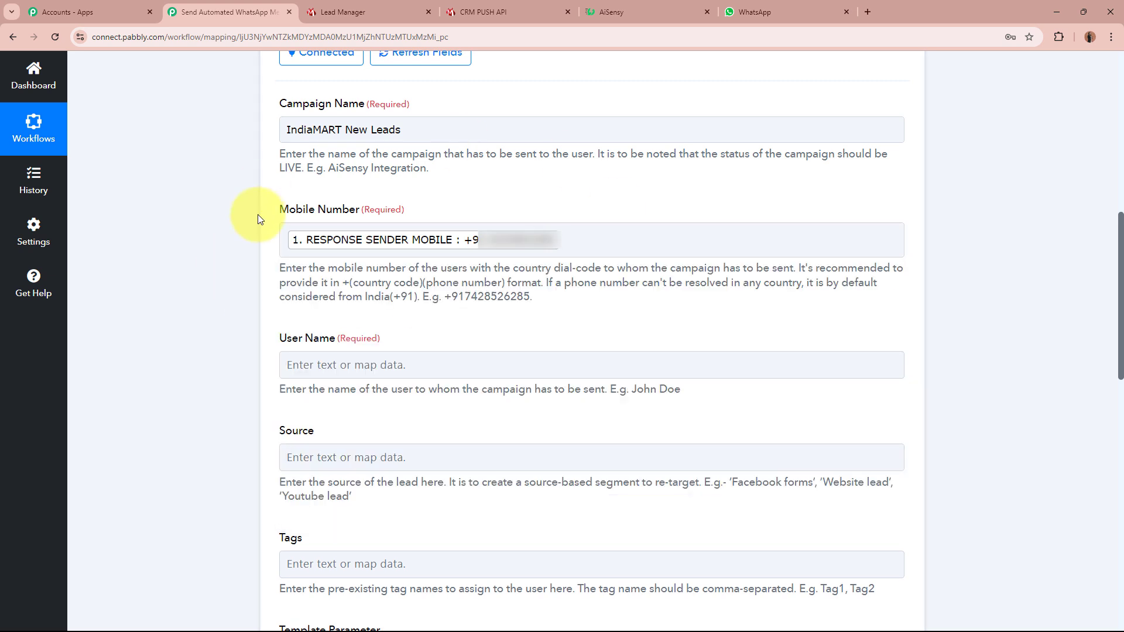
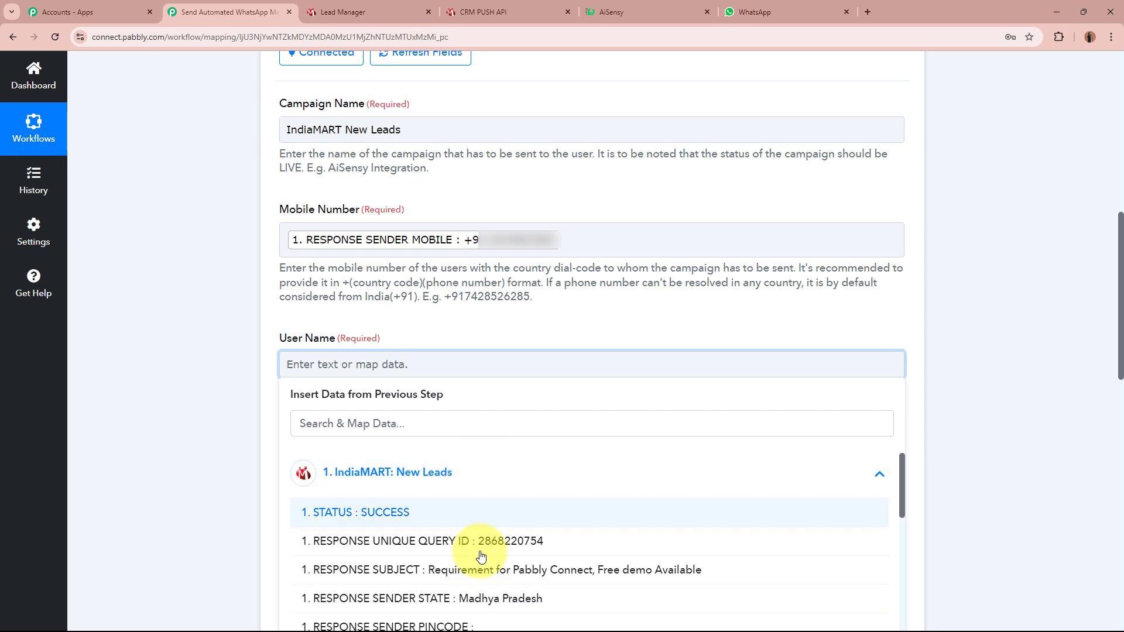
# - Map the User Name field to the RESPONSE SENDER NAME value from the IndiaMART trigger
pyautogui.scroll(-1, 520, 573)
pyautogui.scroll(-2, 520, 577)
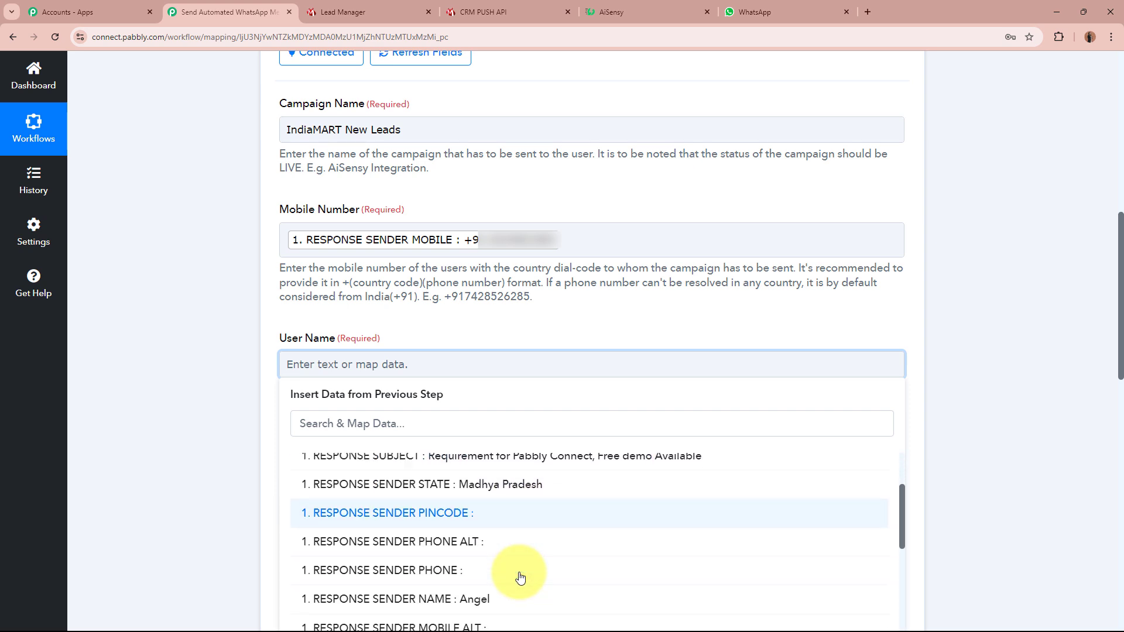
pyautogui.click(494, 597)
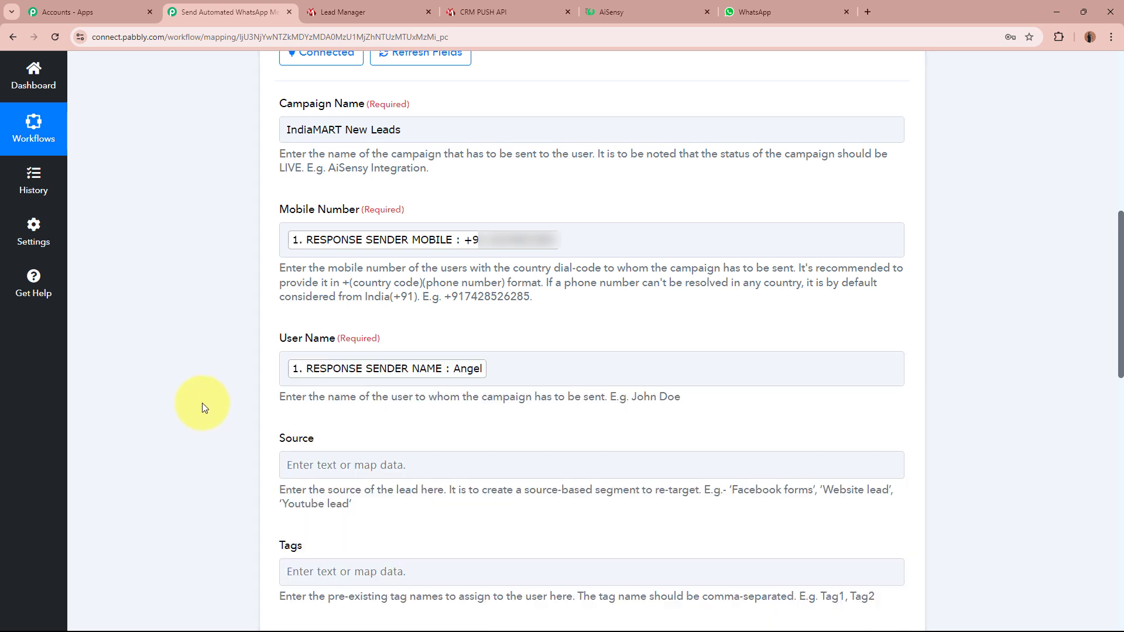
# - Look over the remaining action fields, switch to AiSensy and examine the {{1}} variable in the campaign's message template
pyautogui.scroll(-4, 202, 402)
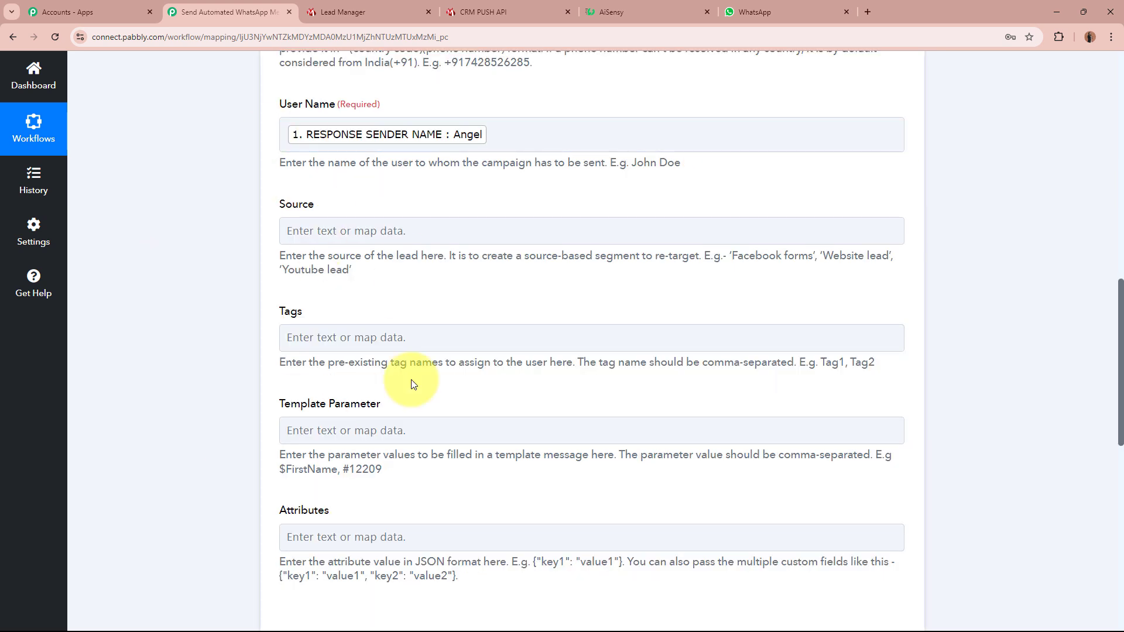
pyautogui.scroll(-2, 138, 325)
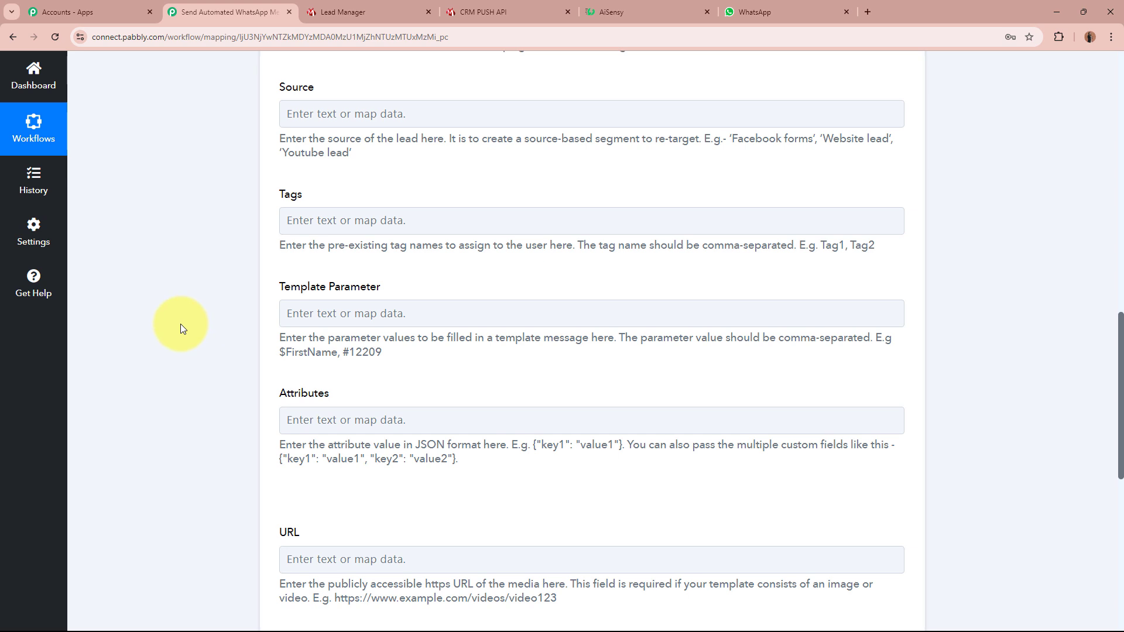
pyautogui.click(637, 12)
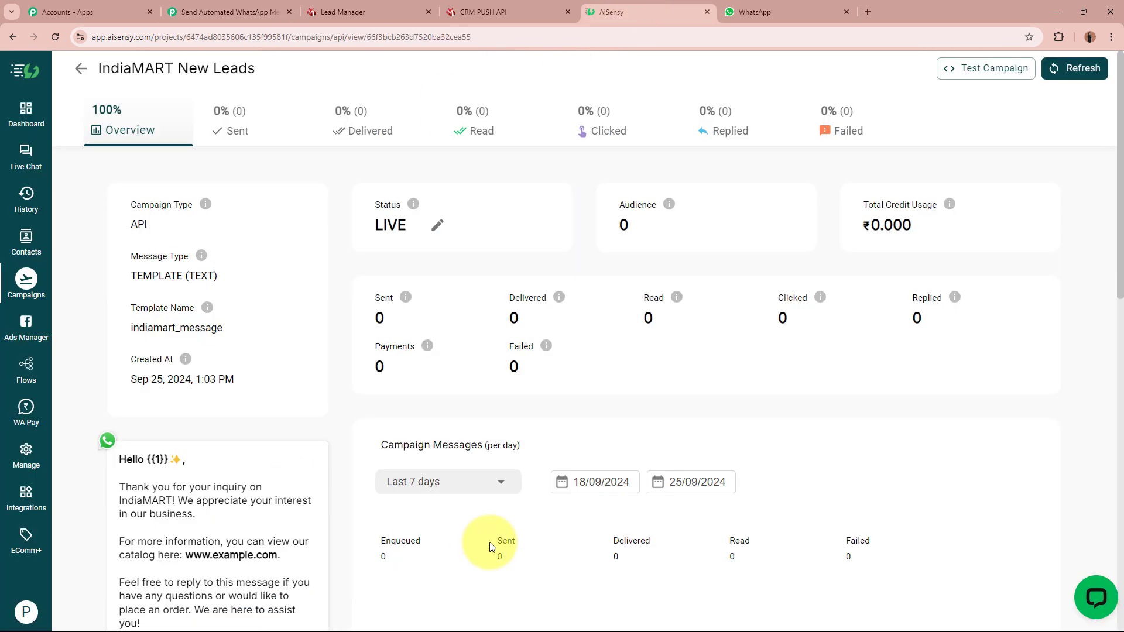
pyautogui.scroll(-4, 346, 353)
pyautogui.moveTo(119, 225); pyautogui.dragTo(205, 467)
pyautogui.click(206, 408)
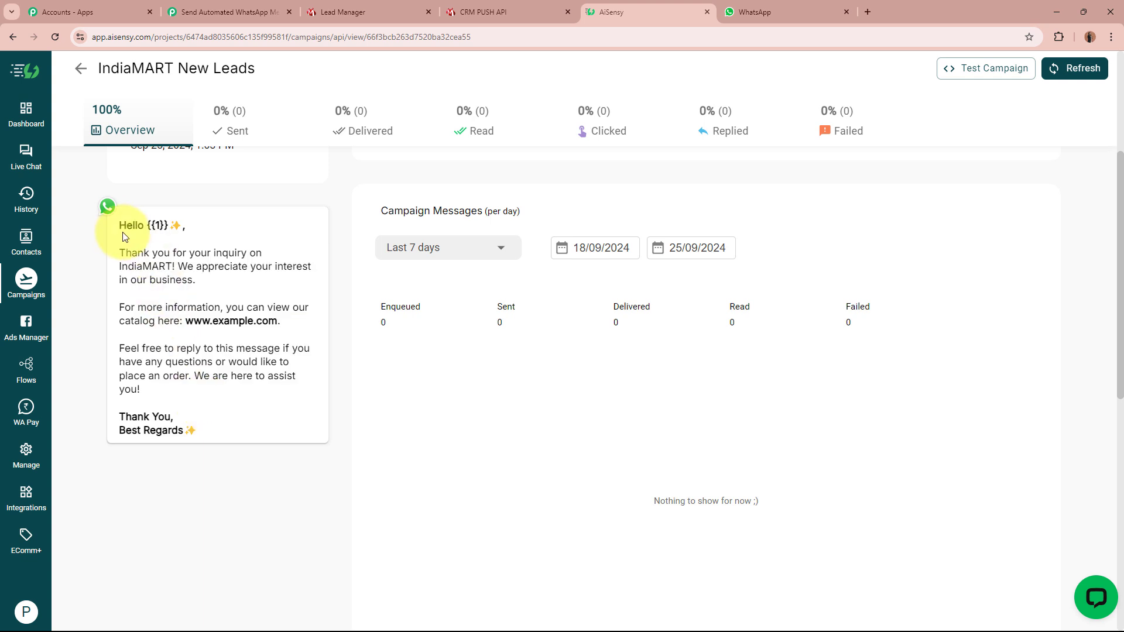
pyautogui.moveTo(119, 225); pyautogui.dragTo(168, 225)
pyautogui.click(146, 225)
pyautogui.click(168, 226)
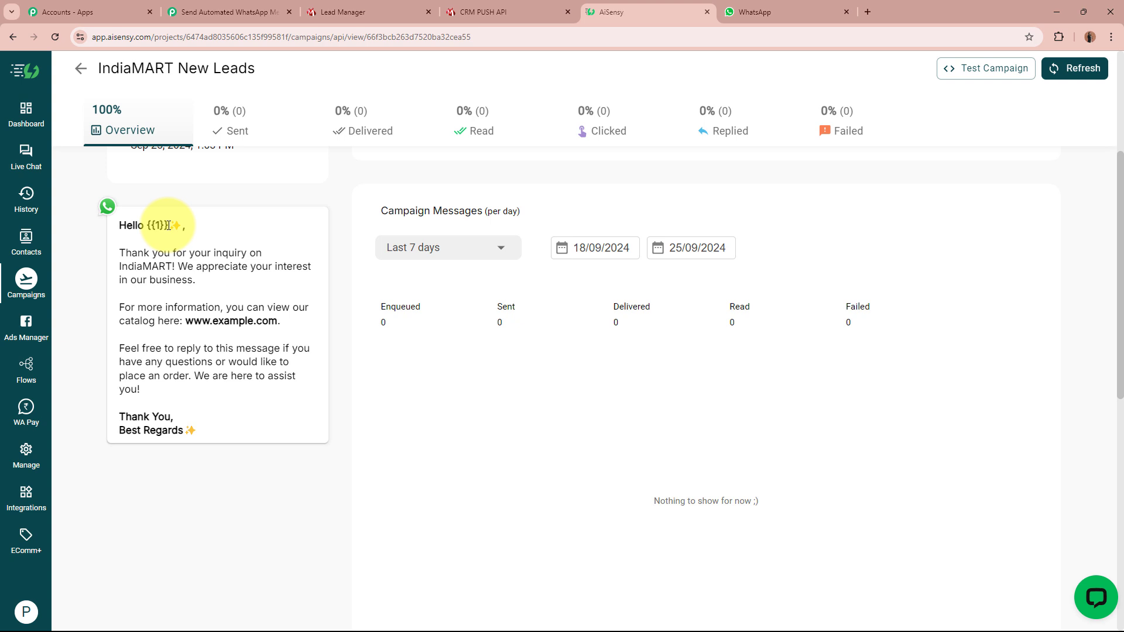
pyautogui.moveTo(160, 226); pyautogui.dragTo(205, 233)
pyautogui.click(213, 237)
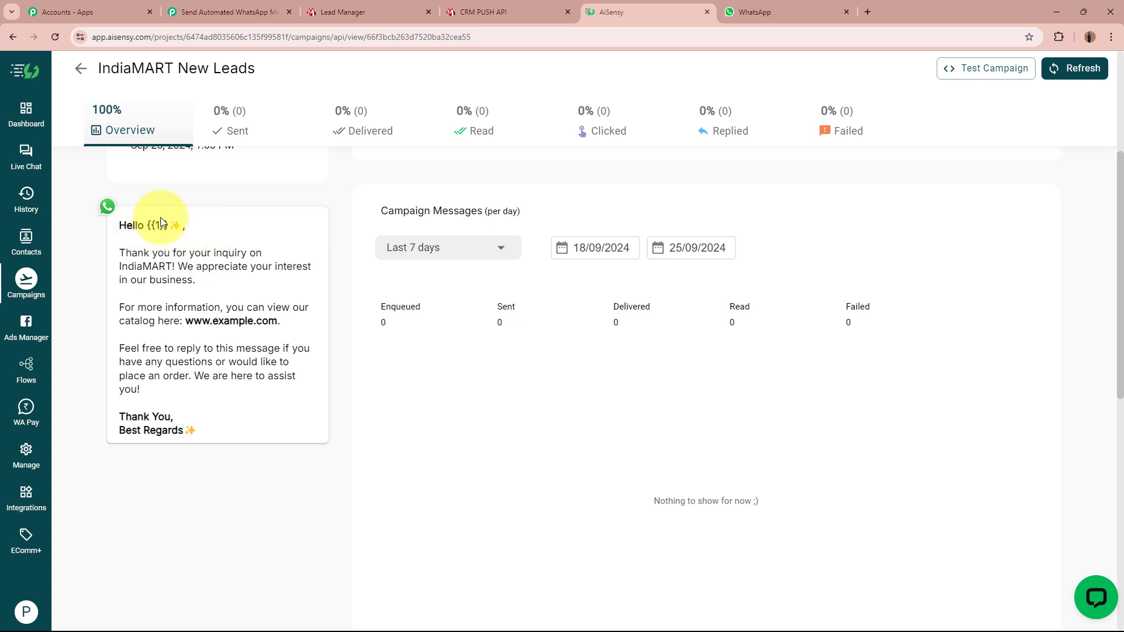
pyautogui.moveTo(148, 226); pyautogui.dragTo(196, 227)
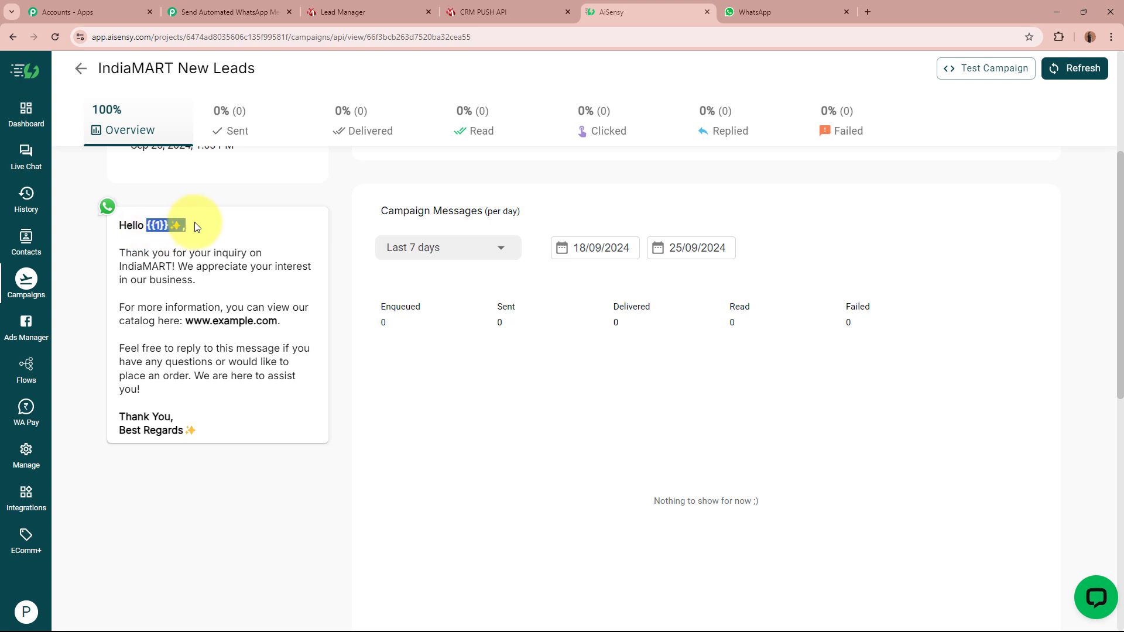
pyautogui.click(201, 230)
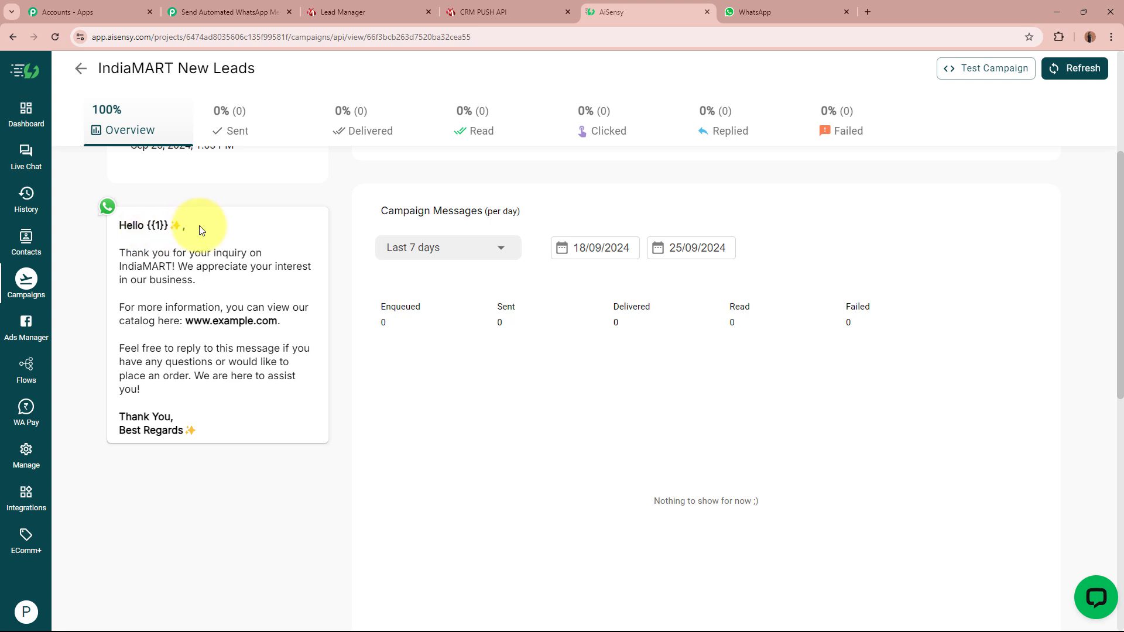
pyautogui.moveTo(147, 226); pyautogui.dragTo(181, 234)
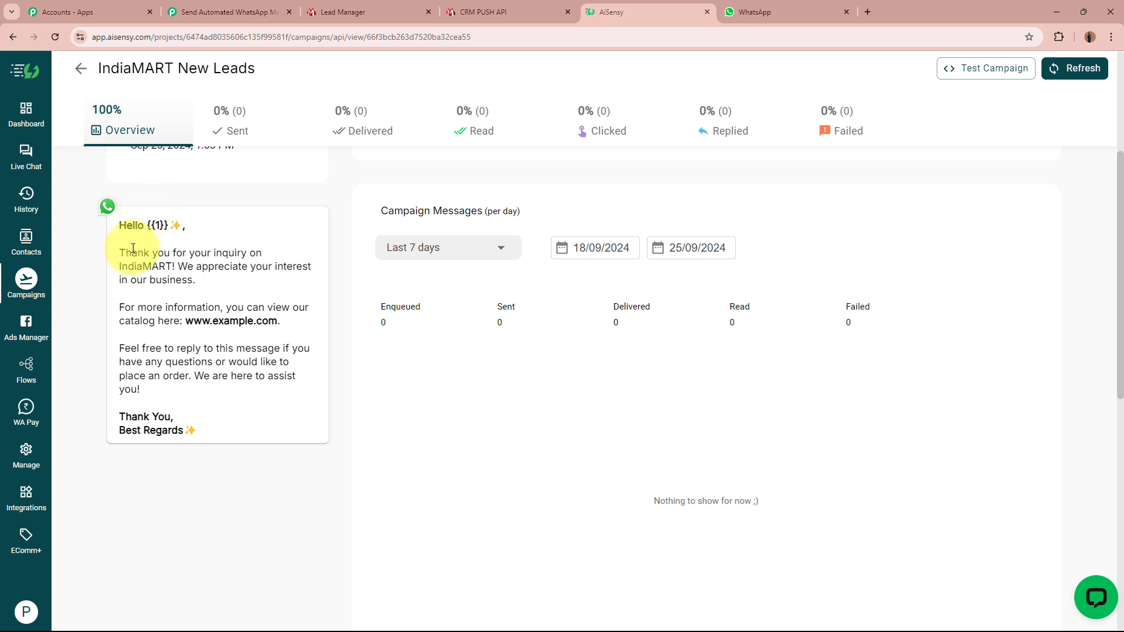
# - Read the template's message body in AiSensy and compare its {{1}} variable with the Template Parameter field in Pabbly Connect
pyautogui.moveTo(119, 253); pyautogui.dragTo(246, 288)
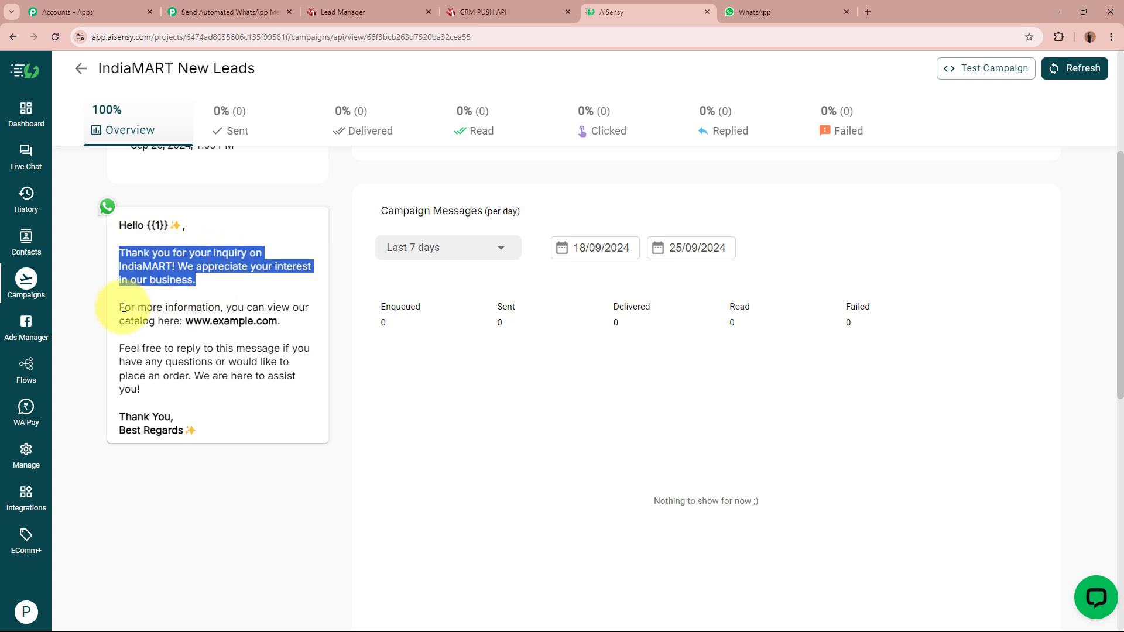
pyautogui.moveTo(117, 307); pyautogui.dragTo(269, 321)
pyautogui.moveTo(119, 347); pyautogui.dragTo(218, 439)
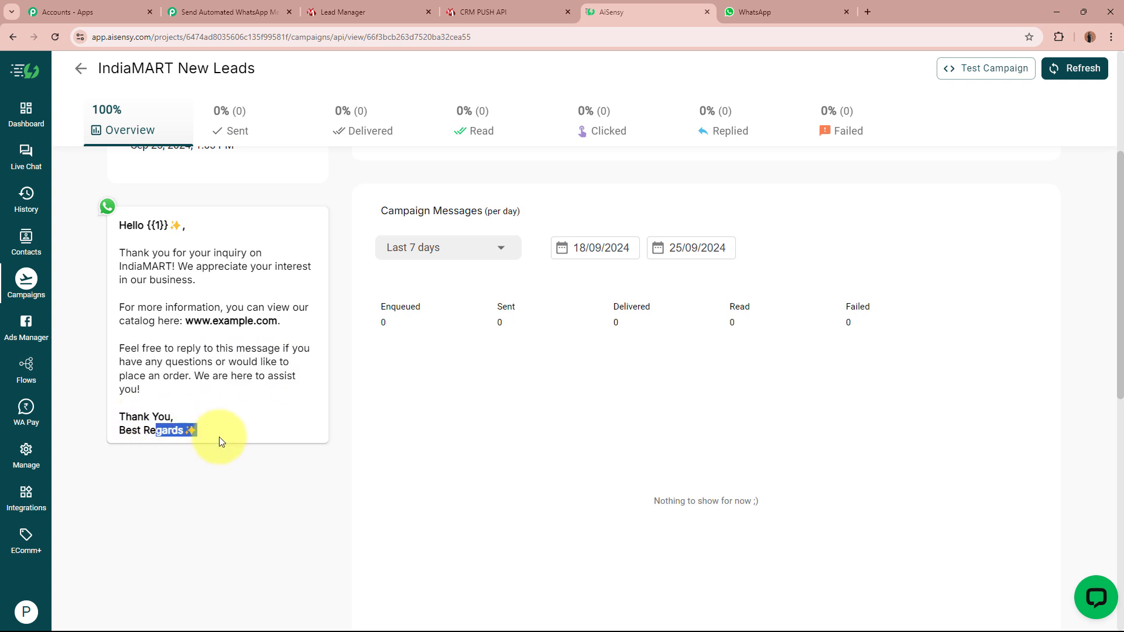
pyautogui.click(246, 431)
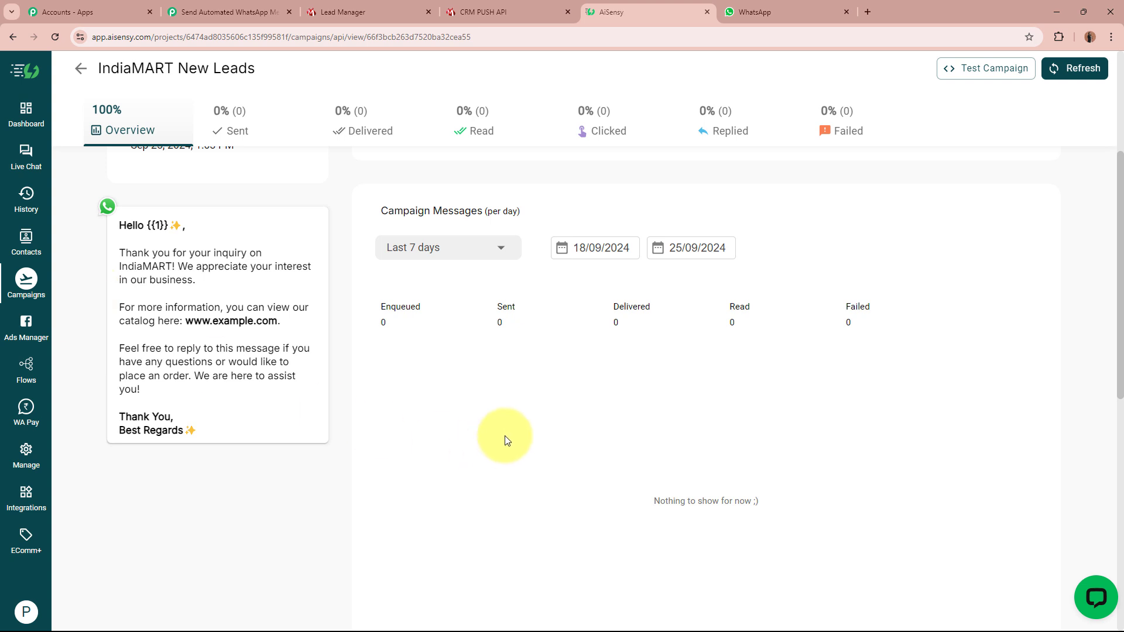
pyautogui.scroll(4, 503, 438)
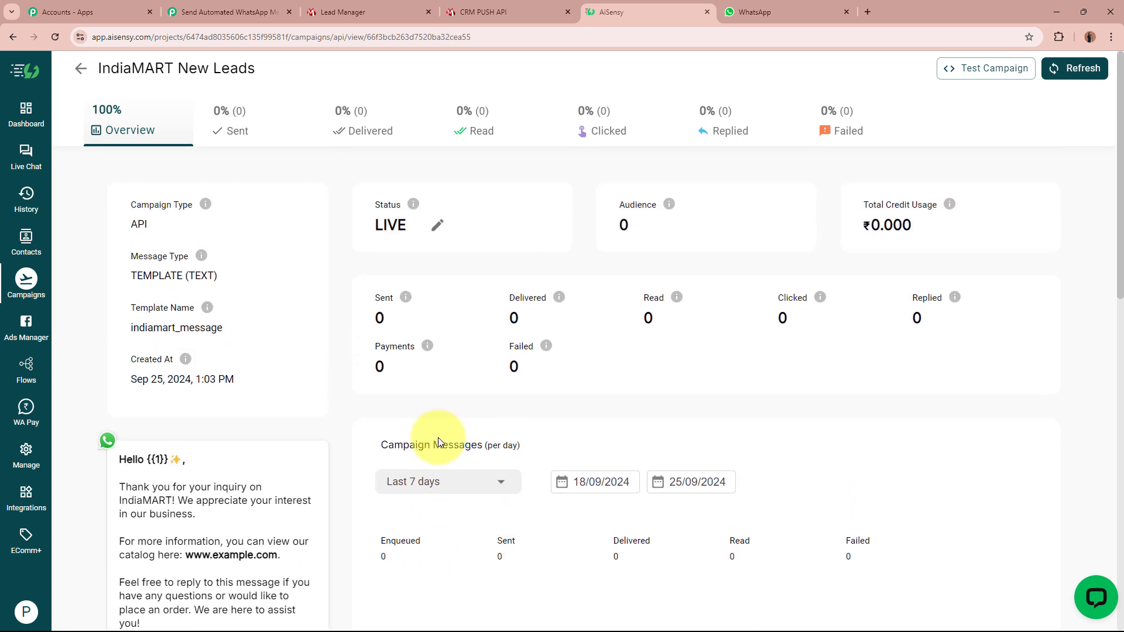
pyautogui.moveTo(147, 460); pyautogui.dragTo(169, 460)
pyautogui.click(172, 459)
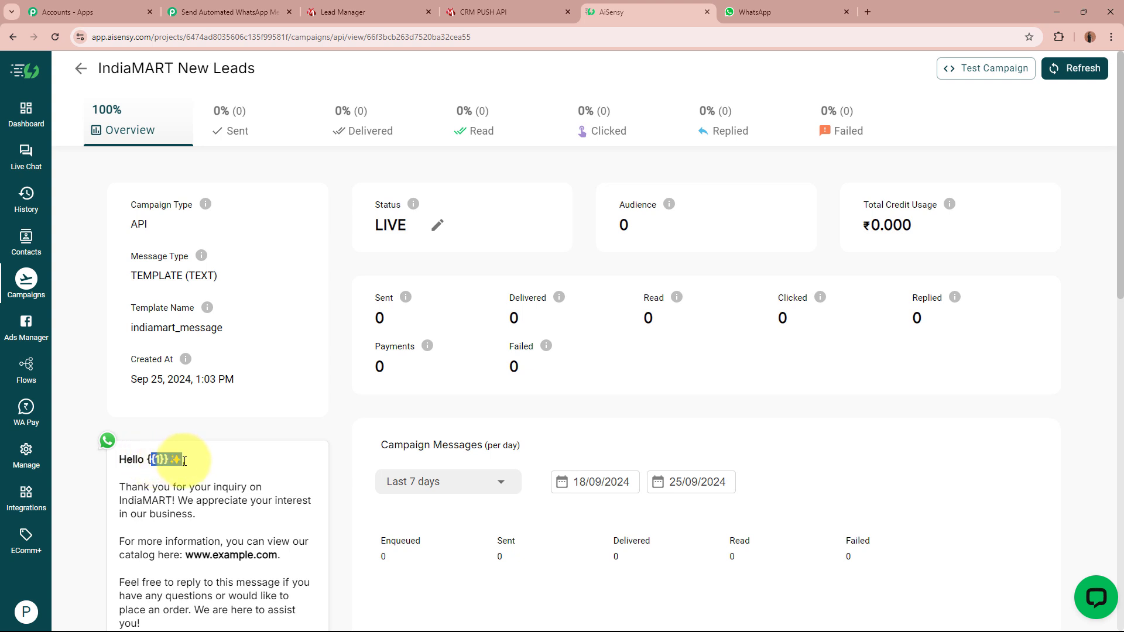
pyautogui.click(229, 14)
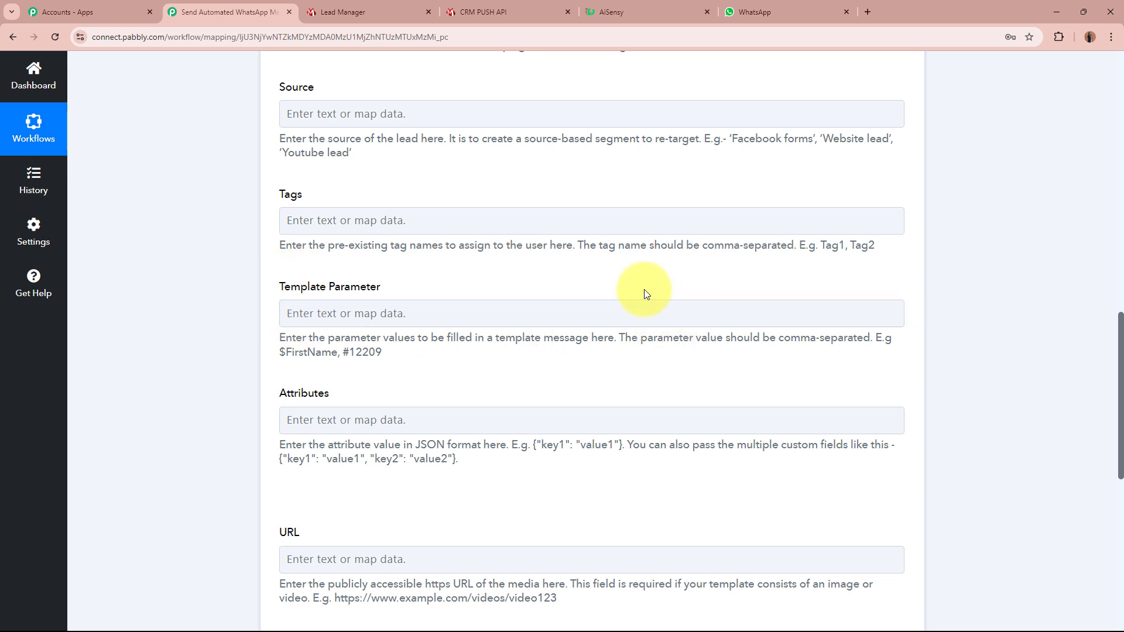
pyautogui.click(636, 14)
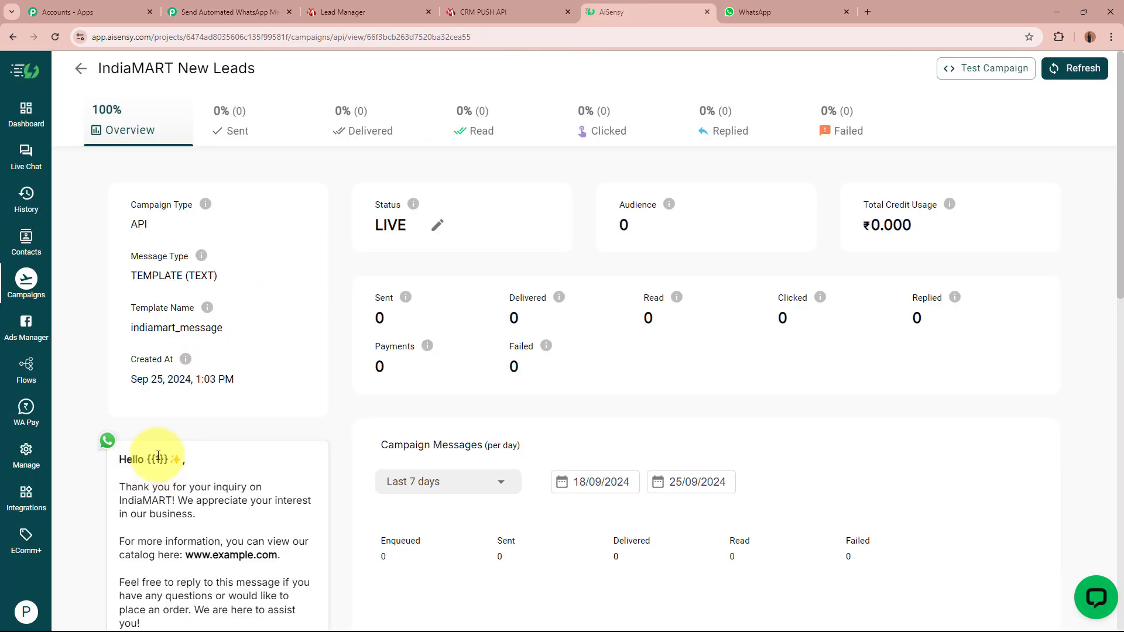
# - Switch back to Pabbly Connect and map the Template Parameter field to the RESPONSE SENDER NAME value from the IndiaMART New Leads trigger
pyautogui.click(202, 12)
pyautogui.click(322, 313)
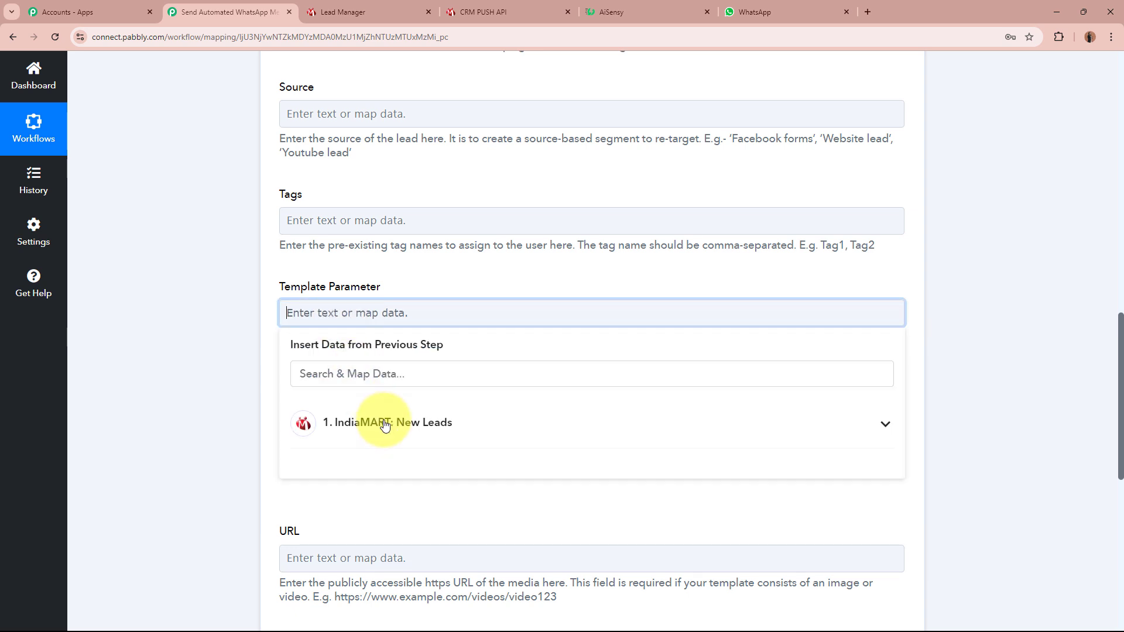
pyautogui.click(385, 425)
pyautogui.scroll(-1, 422, 577)
pyautogui.click(442, 591)
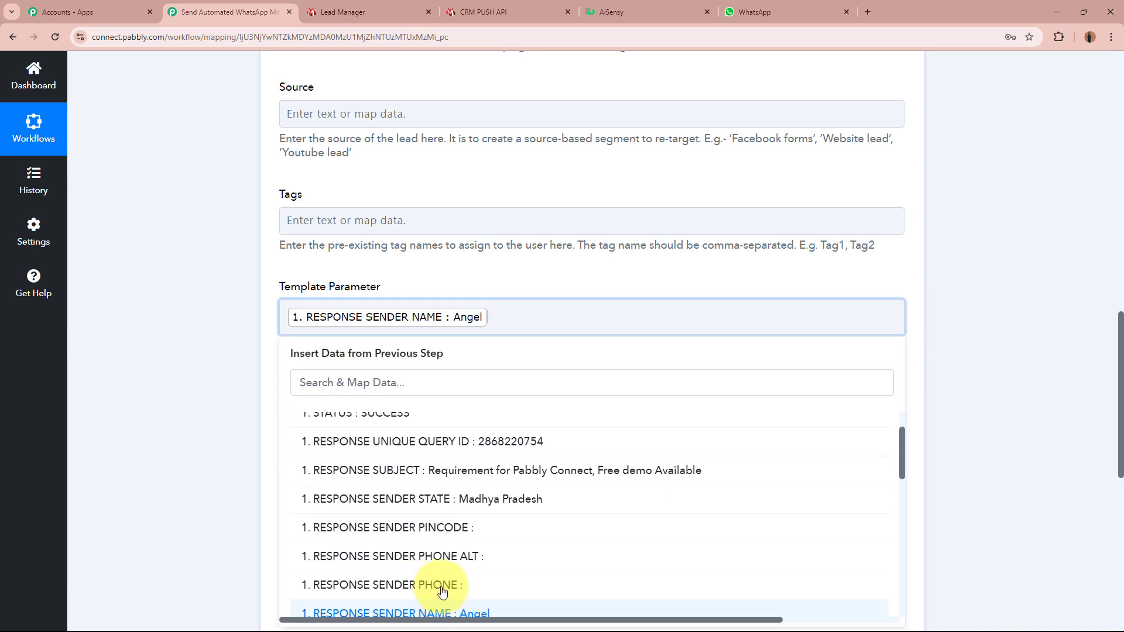
pyautogui.click(201, 374)
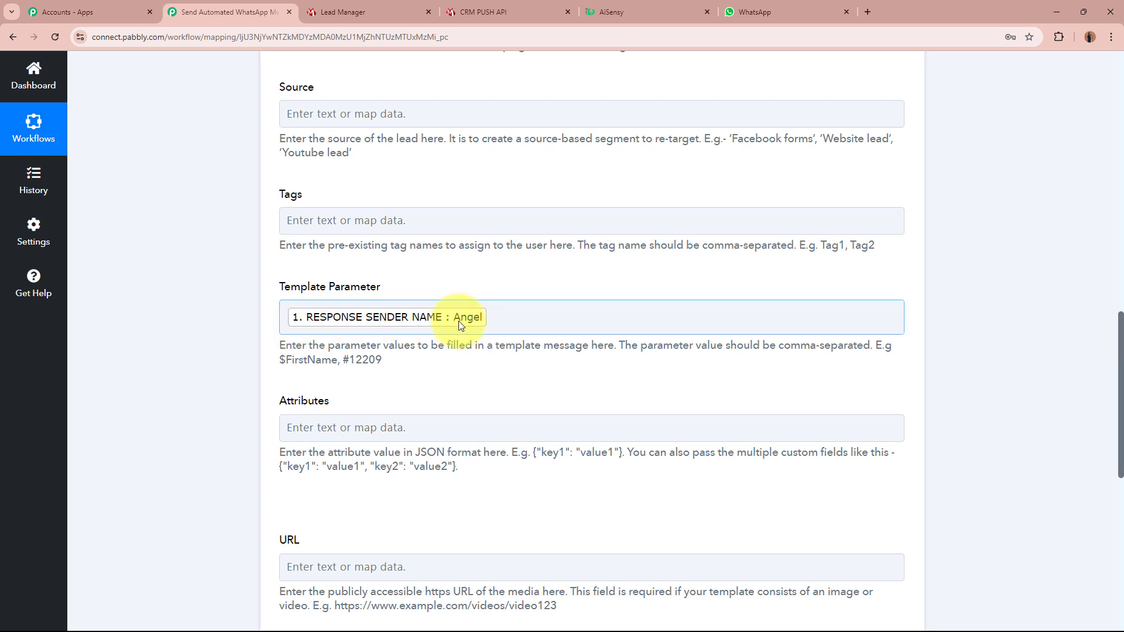
# - Leave the Attributes, URL and FileName fields empty, then save the AiSensy action and send a test request
pyautogui.scroll(-5, 202, 373)
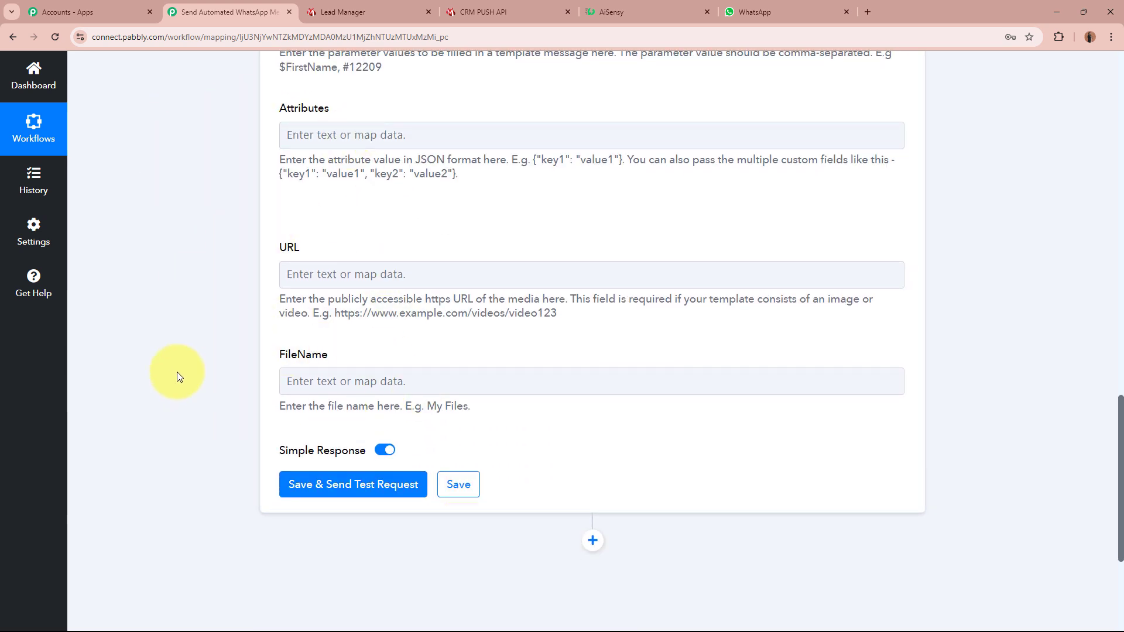
pyautogui.scroll(-2, 177, 376)
pyautogui.click(355, 369)
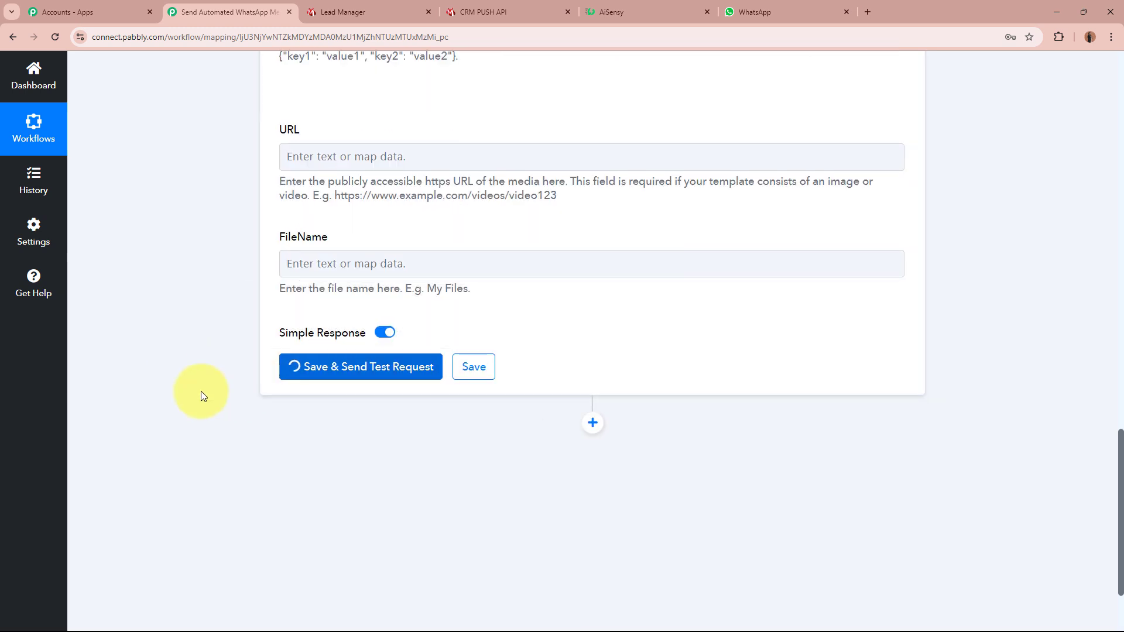
pyautogui.scroll(-1, 201, 392)
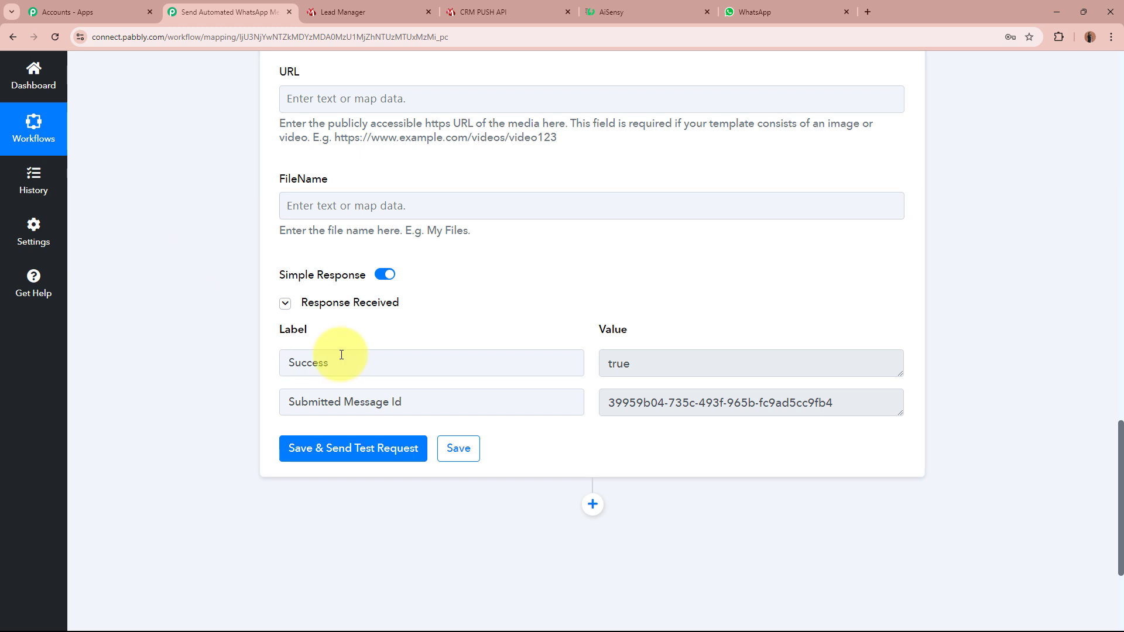
# - Check the Success and Submitted Message Id values in the response received from the AiSensy test request
pyautogui.doubleClick(376, 363)
pyautogui.press('Tab')
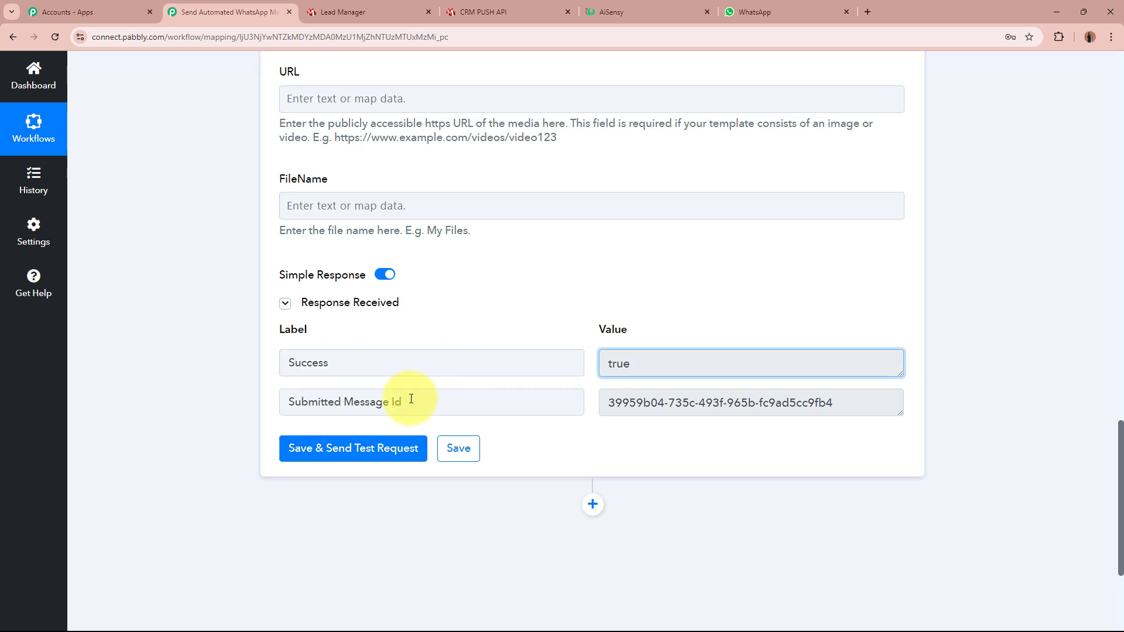
pyautogui.tripleClick(411, 398)
pyautogui.moveTo(835, 403); pyautogui.dragTo(610, 408)
pyautogui.click(1000, 403)
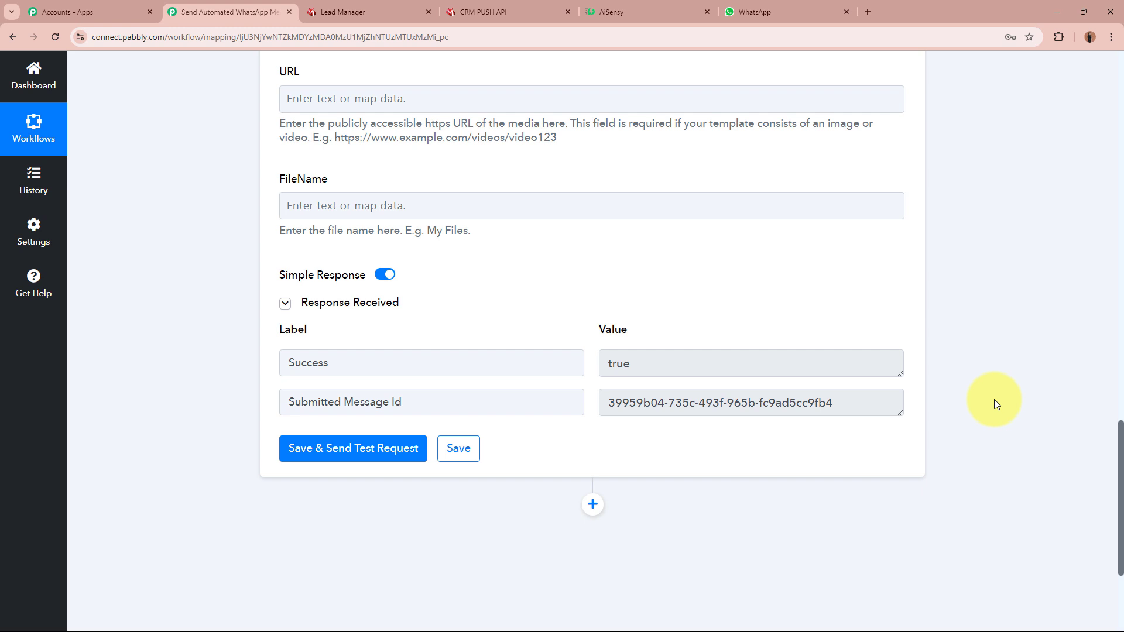
# - Switch to WhatsApp, read the AiSensy test message from greeting to sign-off, and return to the workflow in Pabbly Connect
pyautogui.hotkey('ctrl', '6')
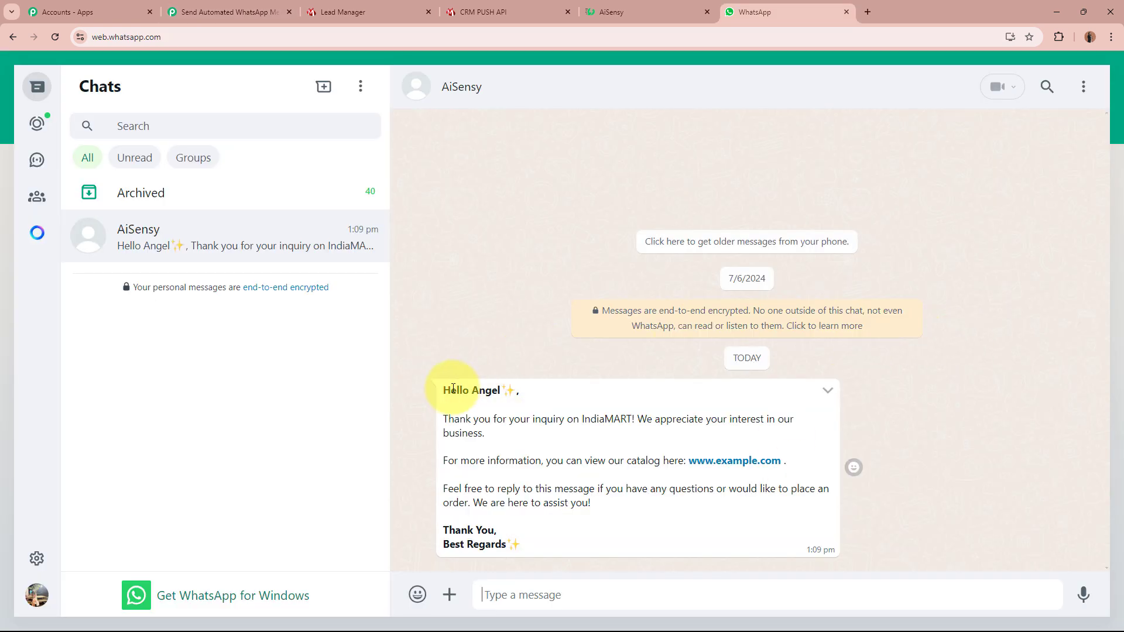
pyautogui.moveTo(461, 391); pyautogui.dragTo(530, 391)
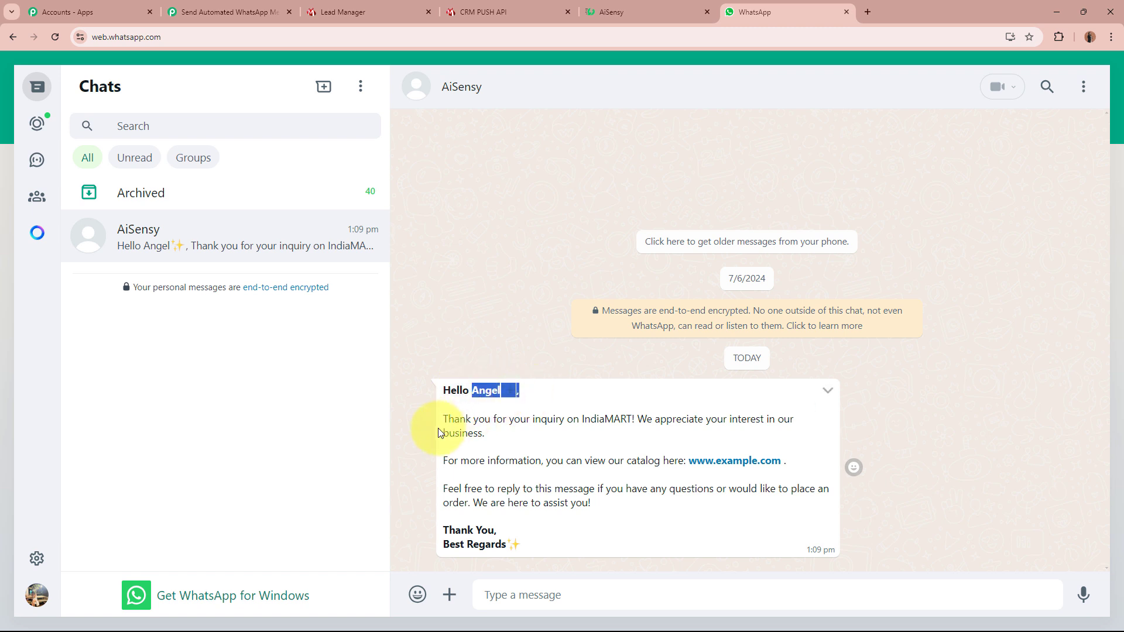
pyautogui.moveTo(448, 419); pyautogui.dragTo(766, 420)
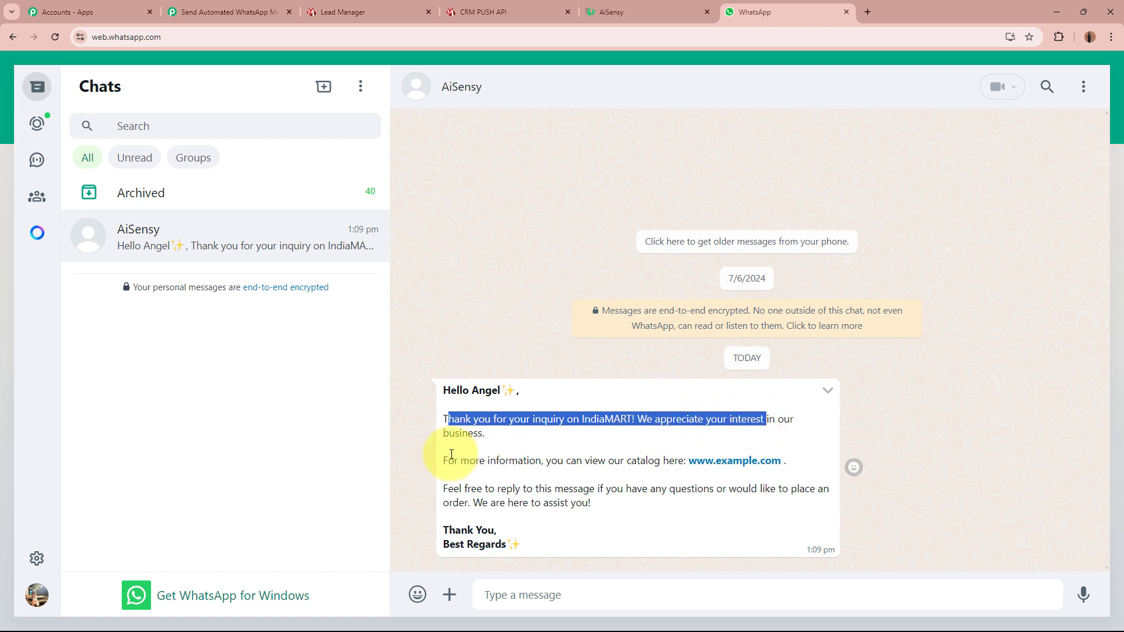
pyautogui.moveTo(444, 461); pyautogui.dragTo(686, 462)
pyautogui.moveTo(443, 489); pyautogui.dragTo(605, 510)
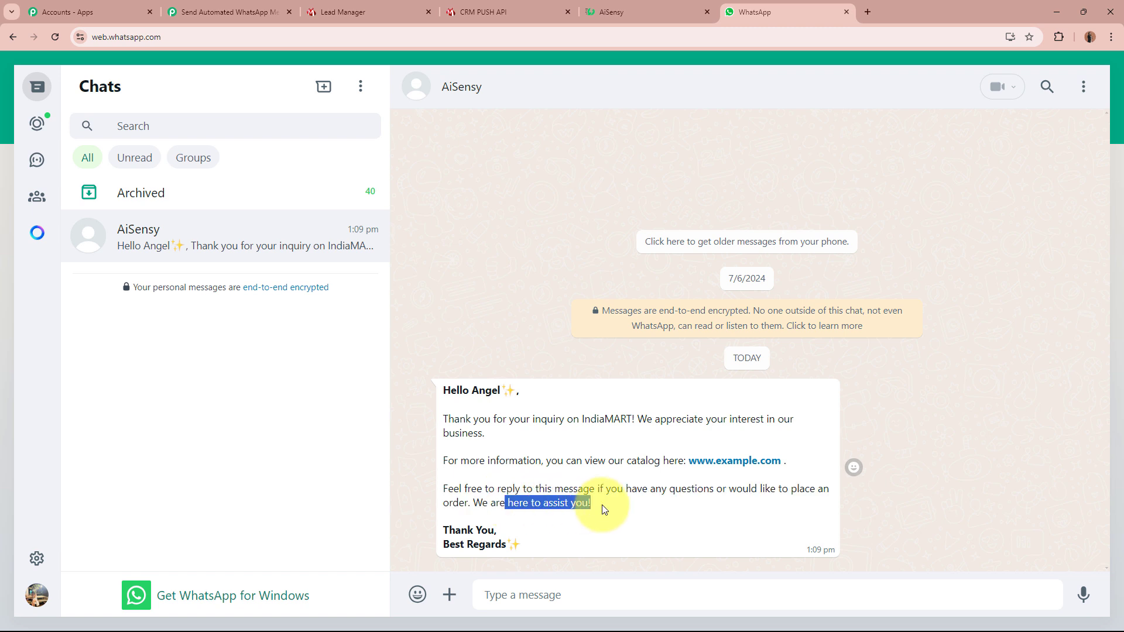
pyautogui.moveTo(450, 545); pyautogui.dragTo(502, 544)
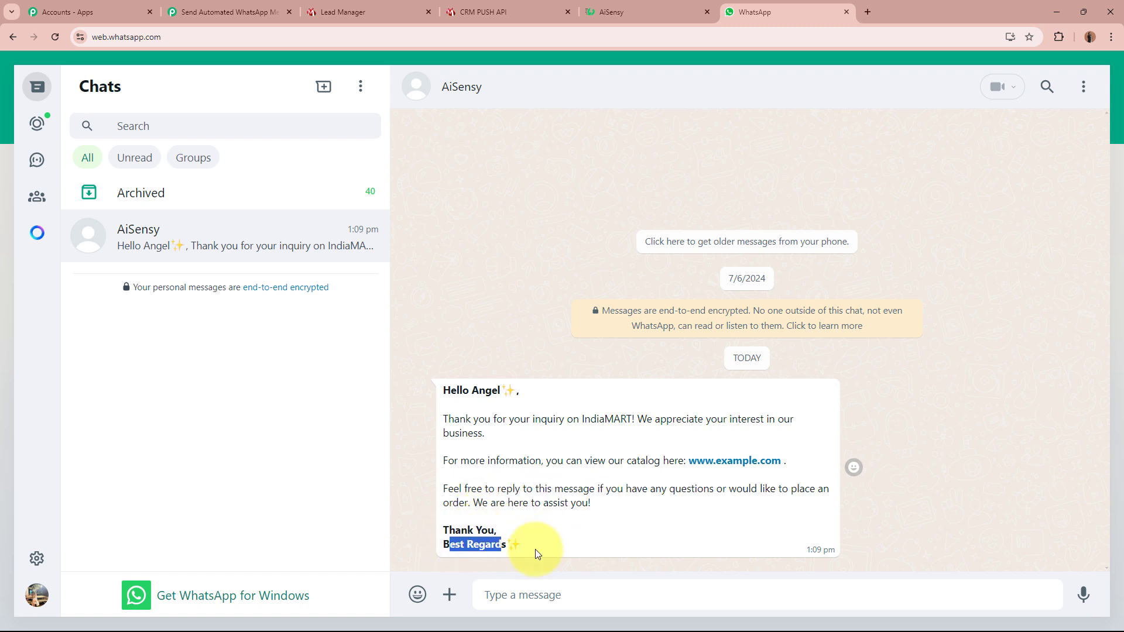
pyautogui.click(535, 550)
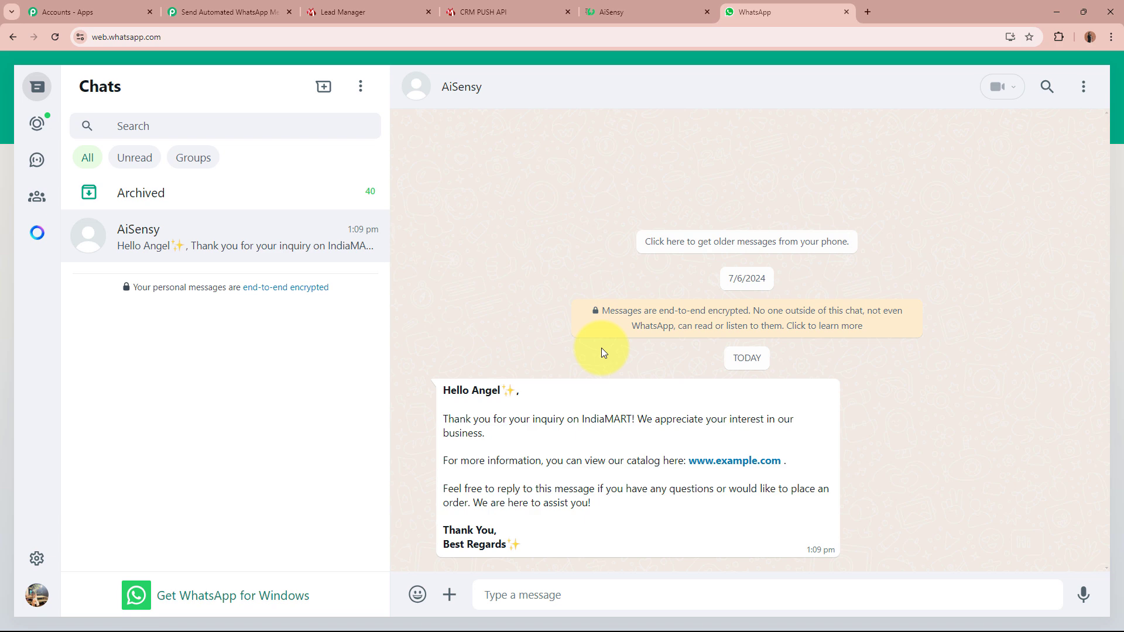
pyautogui.click(256, 14)
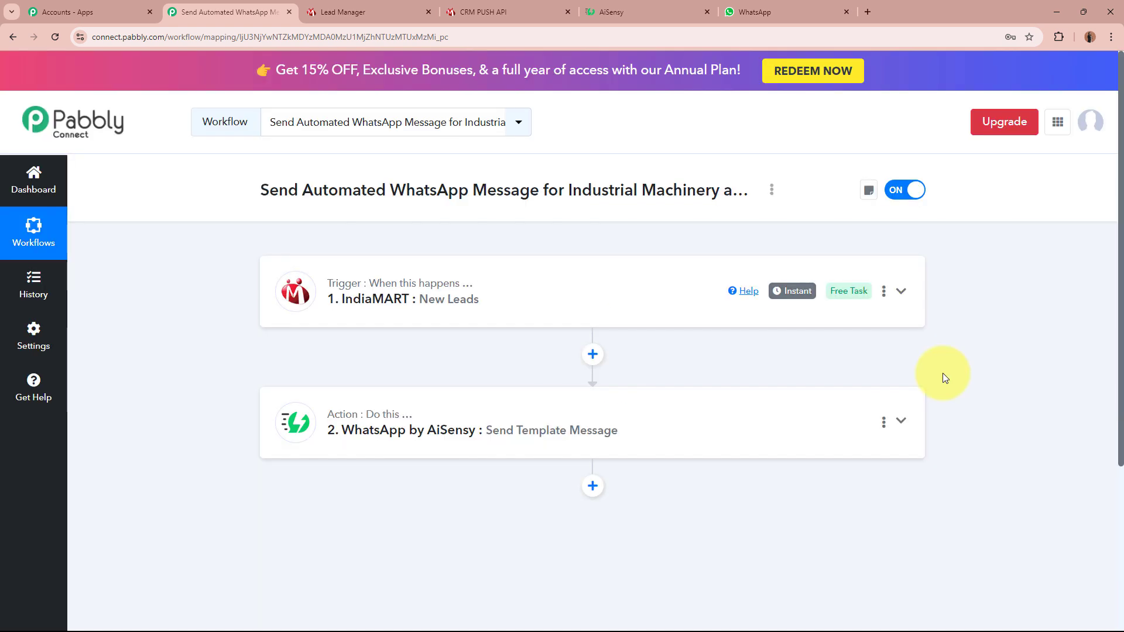